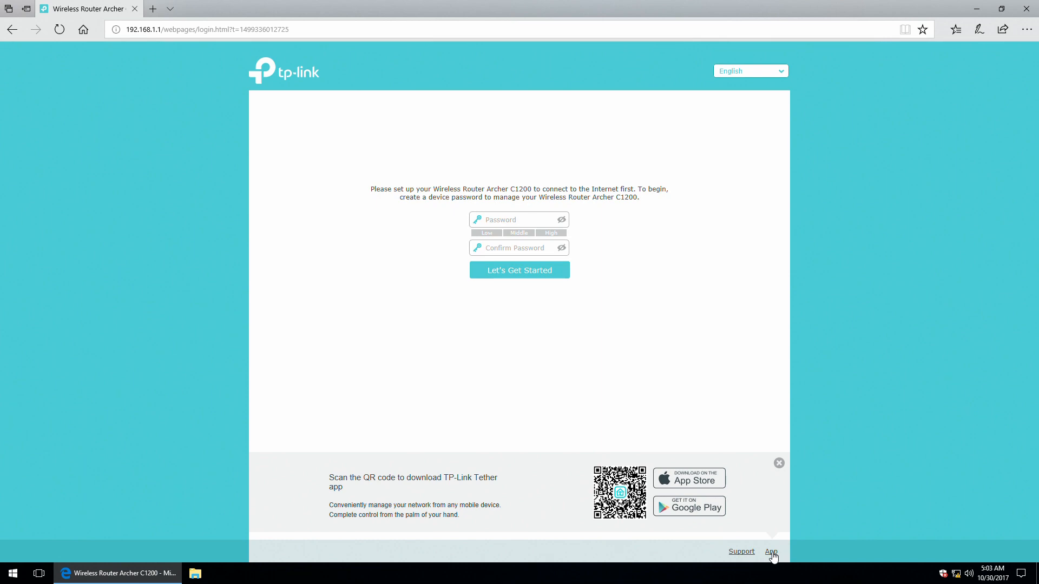
Enter and confirm a new device password, then start the Quick Setup wizard.
left_click(507, 219)
type("•••••")
key("Tab")
type("•••••")
left_click(509, 273)
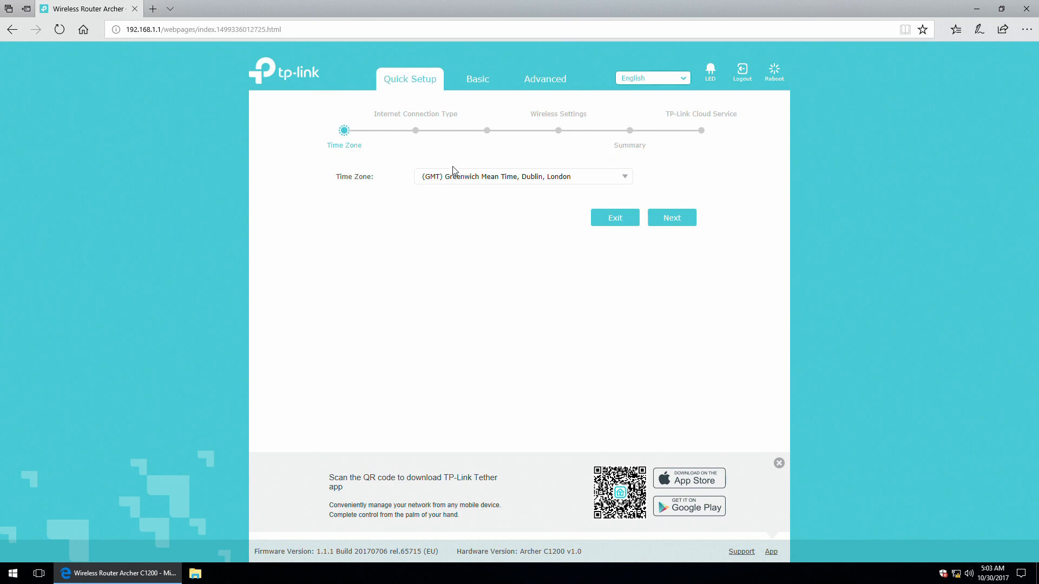
Choose the (GMT+02:00) Athens, Helsinki, Eastern Europe, Israel time zone and continue.
left_click(624, 179)
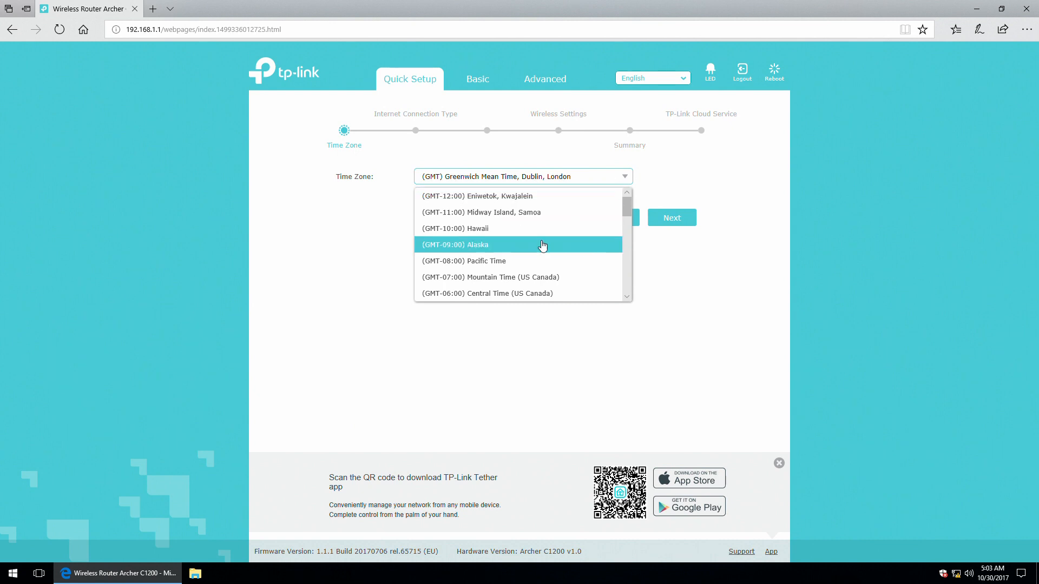
scroll(541, 244, "down", 1)
scroll(541, 245, "down", 3)
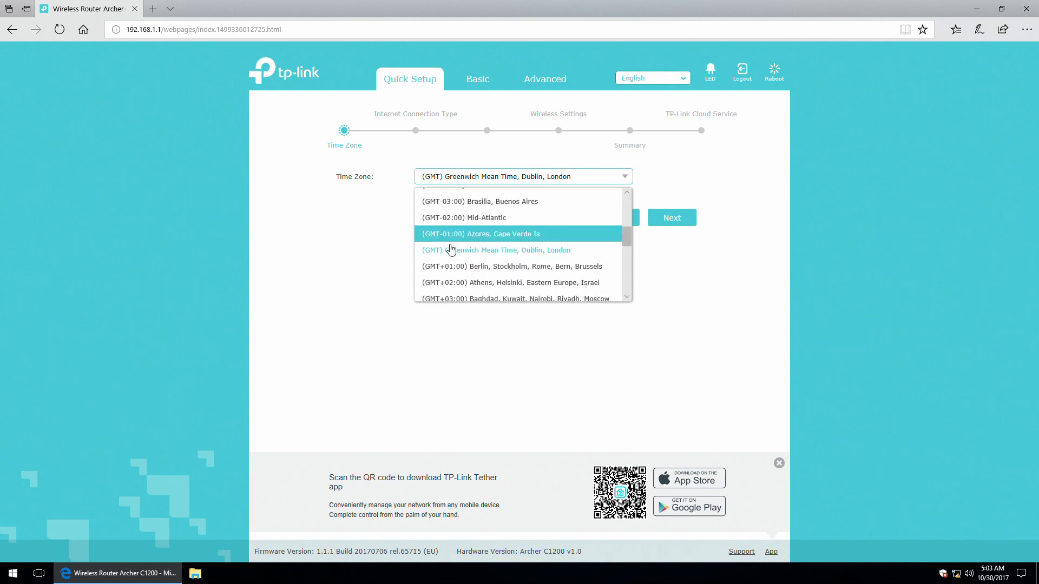
scroll(513, 252, "down", 1)
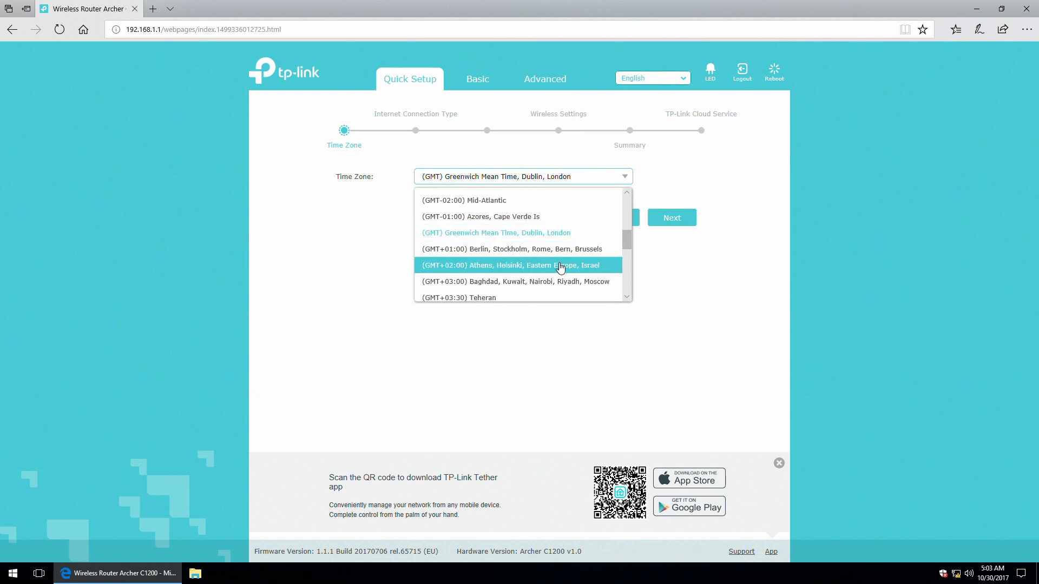
left_click(538, 265)
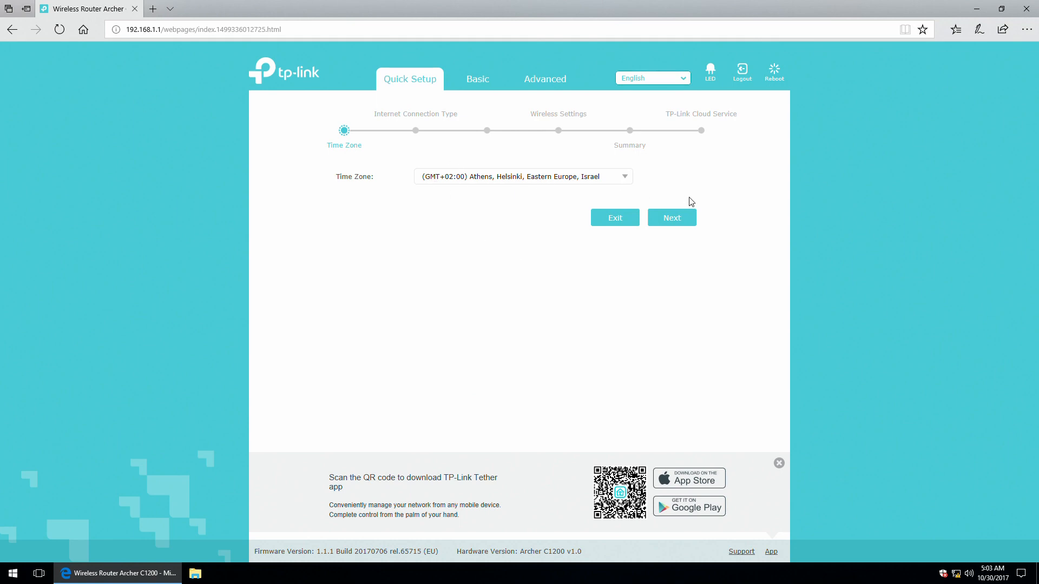
left_click(672, 219)
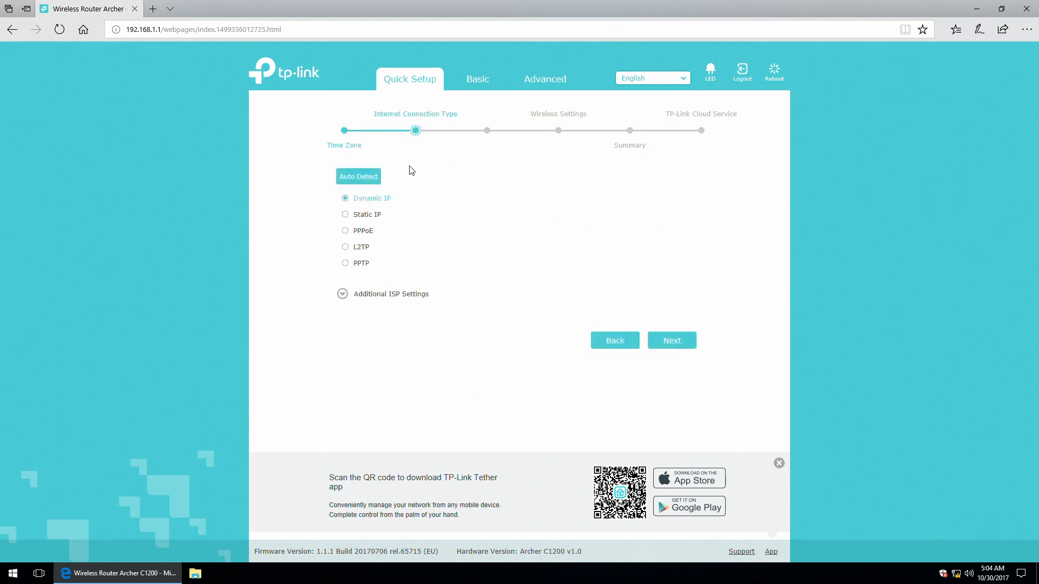
Preview Static IP, PPPoE, L2TP and PPTP, then settle on Dynamic IP as the connection type.
left_click(349, 215)
left_click(347, 234)
left_click(349, 248)
left_click(356, 265)
left_click(343, 295)
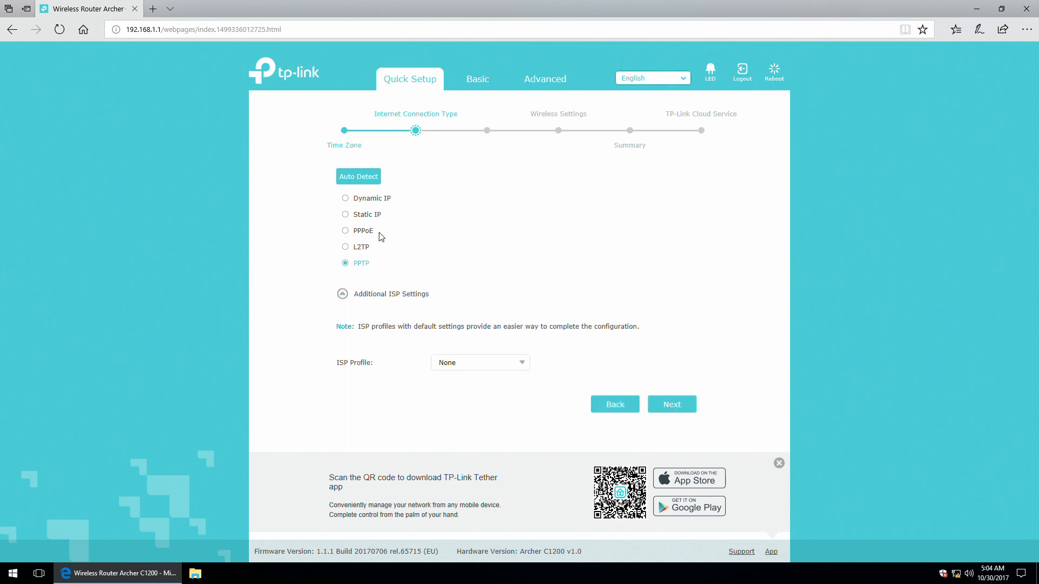
left_click(369, 216)
left_click(368, 199)
left_click(695, 412)
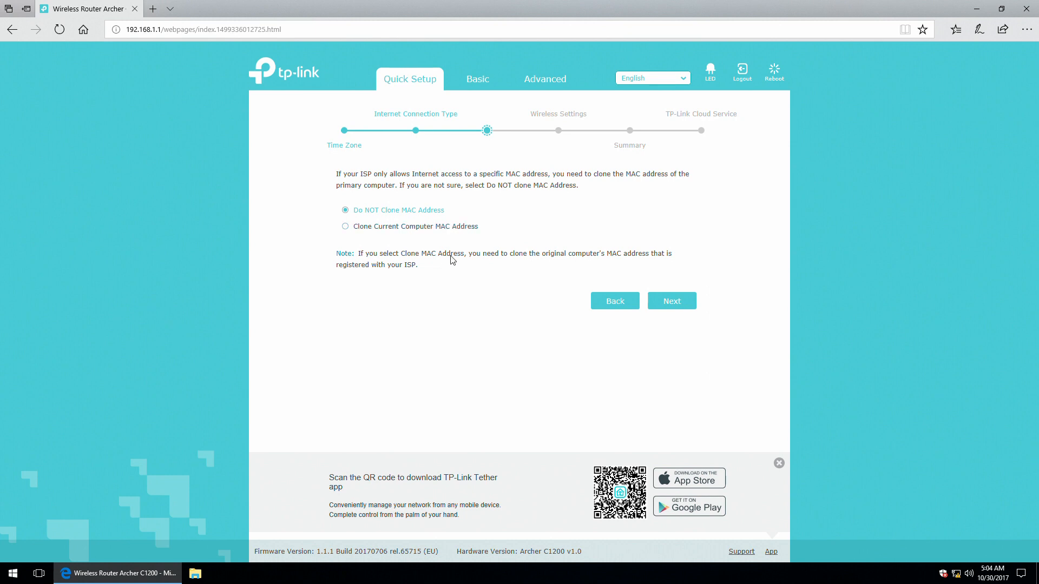
Keep Do NOT Clone MAC Address and move on to Wireless Settings.
left_click(439, 227)
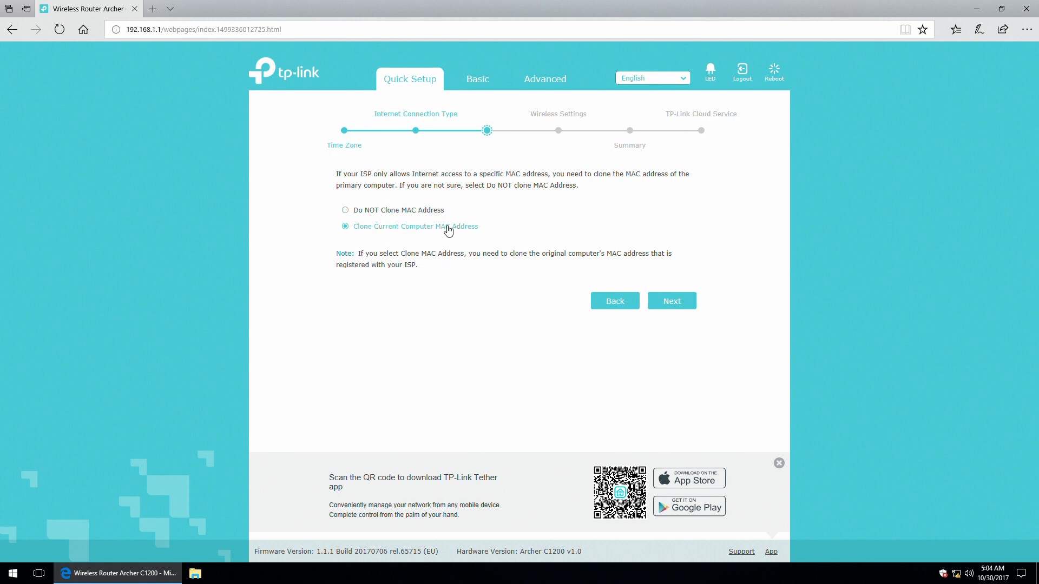
left_click(399, 214)
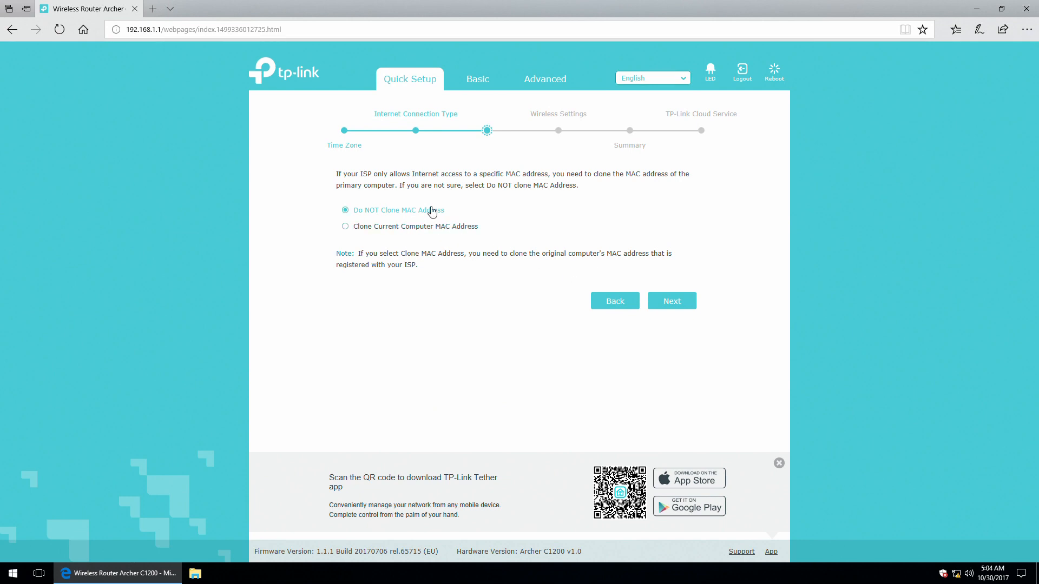
left_click(675, 307)
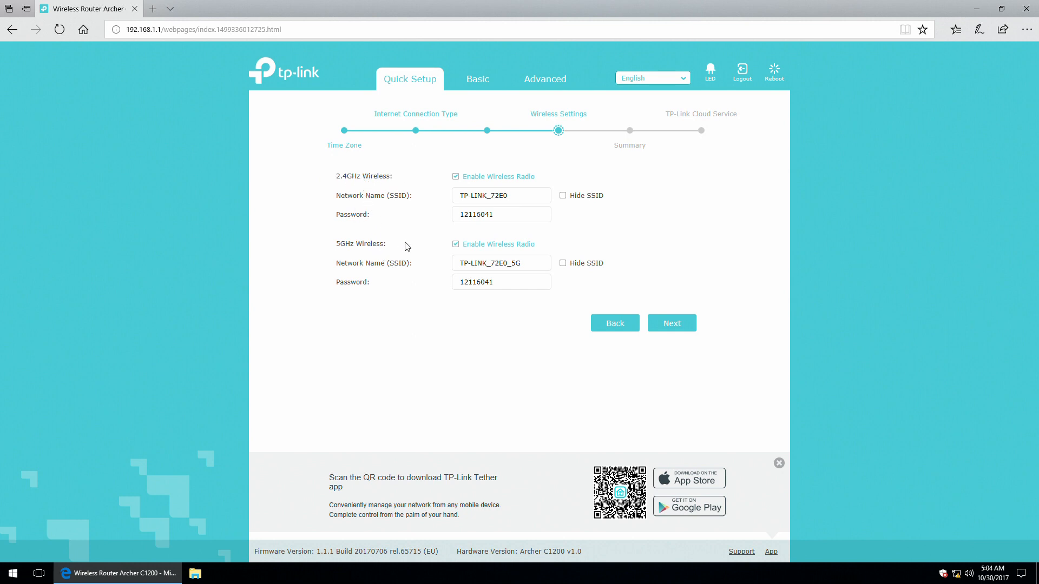
Rename the 2.4GHz network to TP-LINK_2.4 and give it a new password.
left_click_drag(508, 196, 491, 196)
type("2.4")
left_click(502, 216)
double_click(503, 216)
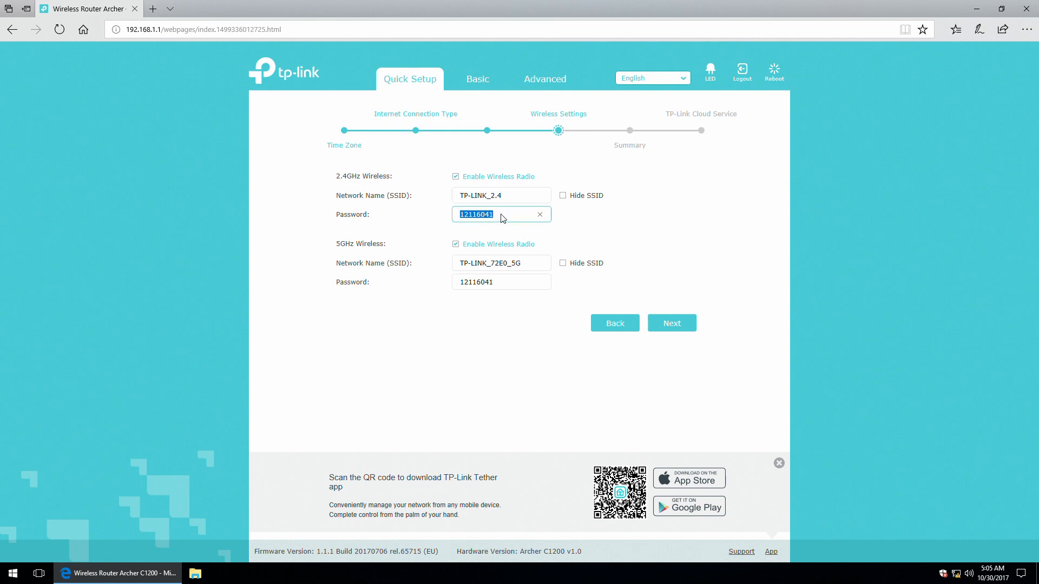
type("test_2.4")
Rename the 5GHz network to TP-LINK_5.0 with a new password and continue to the Summary.
left_click_drag(528, 263, 492, 277)
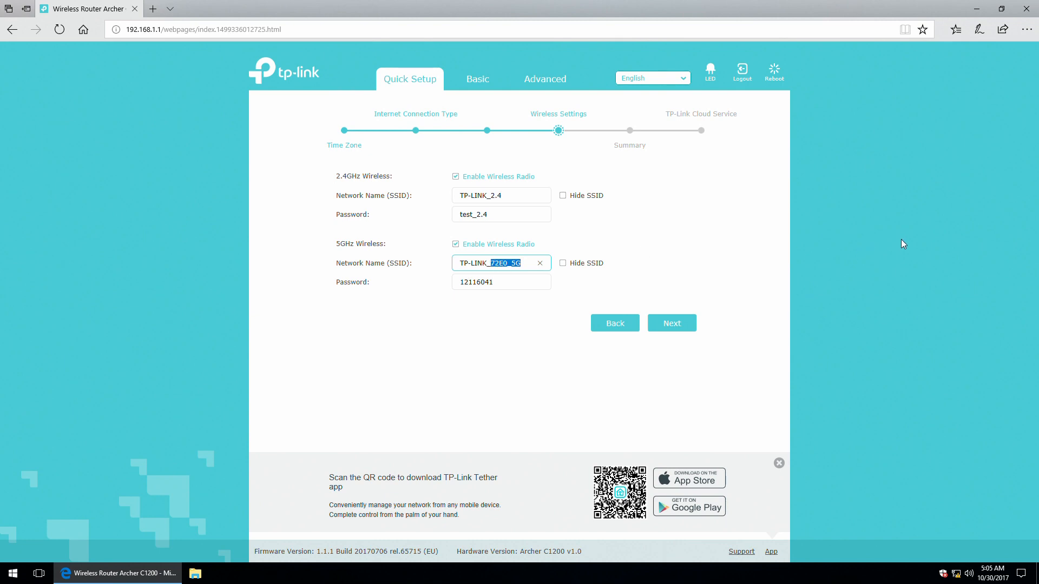
type("5.0")
left_click_drag(501, 280, 415, 281)
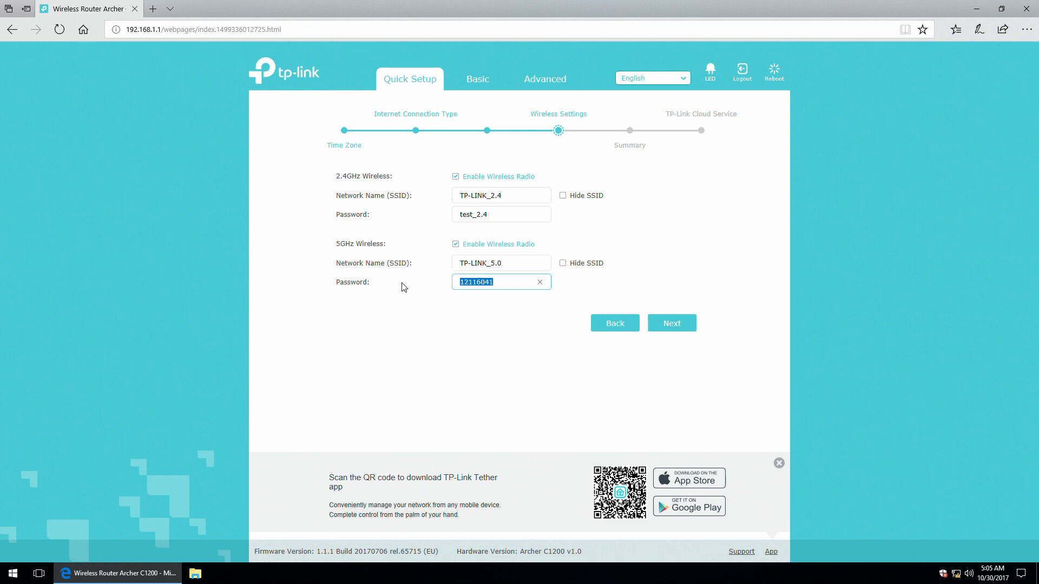
type("test_5.0")
left_click(678, 328)
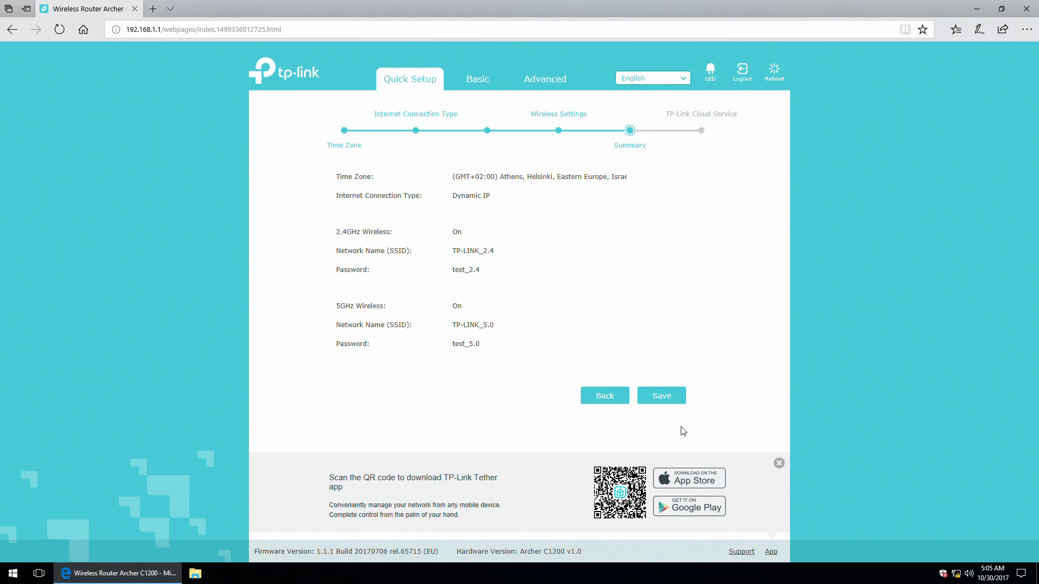
Save the Quick Setup summary settings and wait for network setup to complete.
left_click(669, 397)
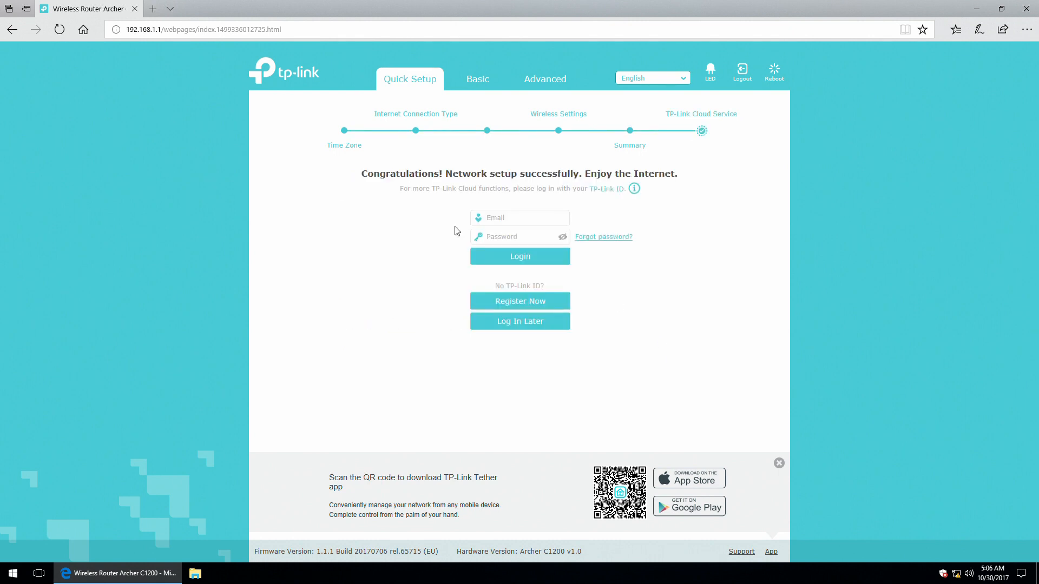
Skip the TP-Link ID login and finish Quick Setup to reach the Network Map.
left_click(509, 218)
left_click(517, 237)
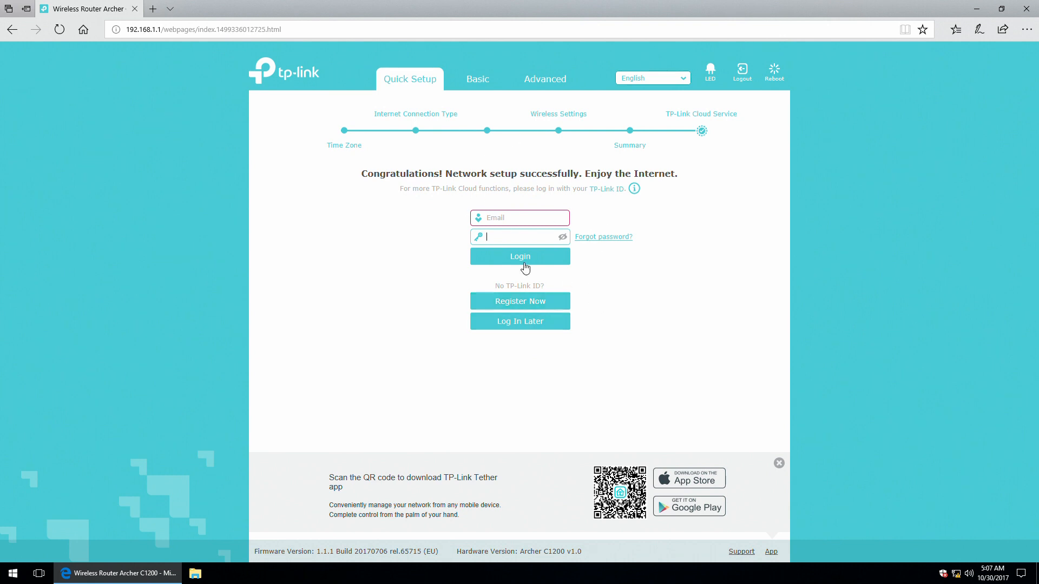
left_click(518, 326)
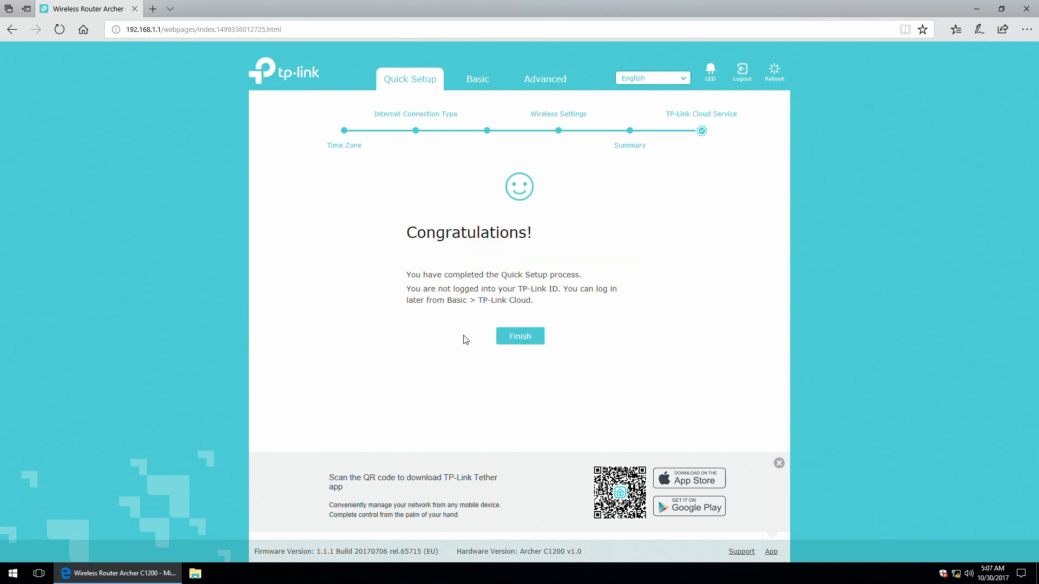
left_click(518, 336)
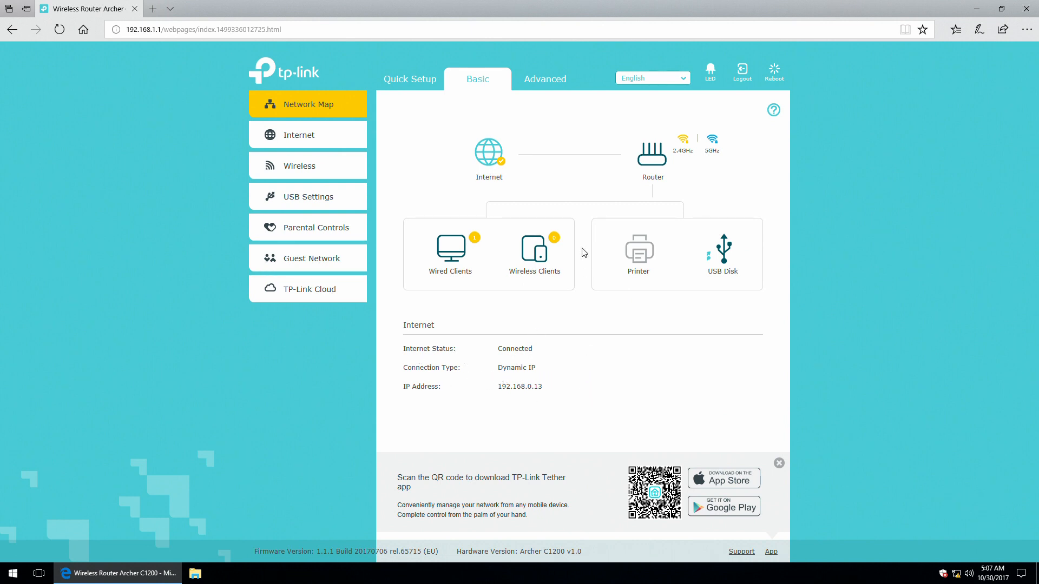
View the router's wireless details, wired and wireless clients, printer and USB disk info.
left_click(654, 157)
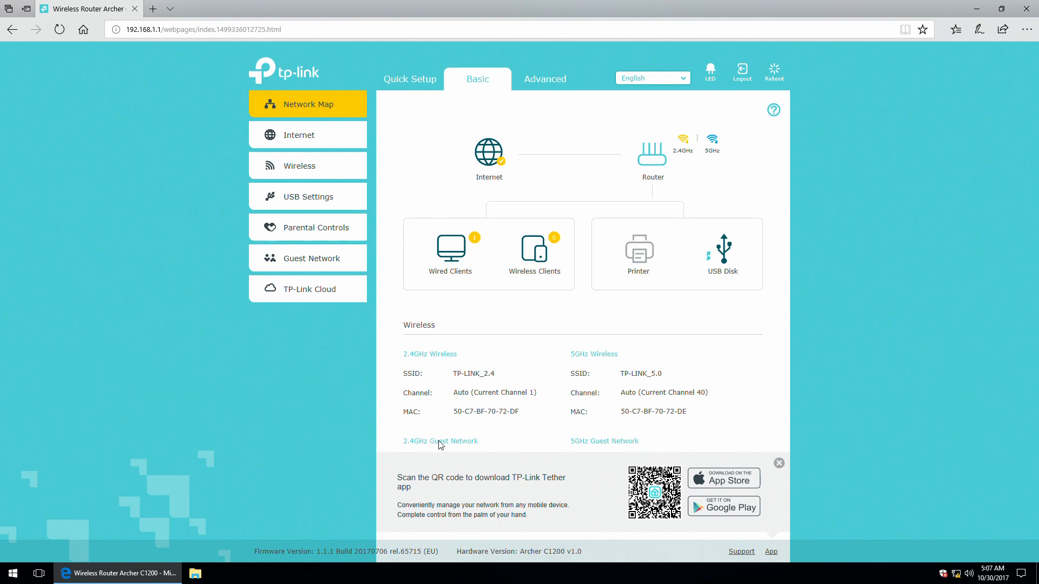
left_click(447, 261)
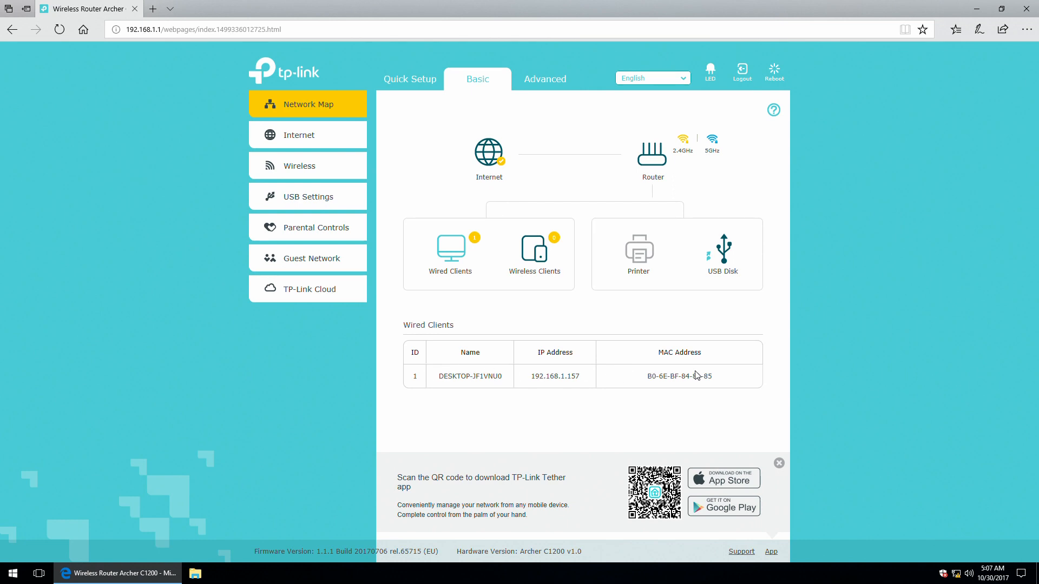
left_click(533, 251)
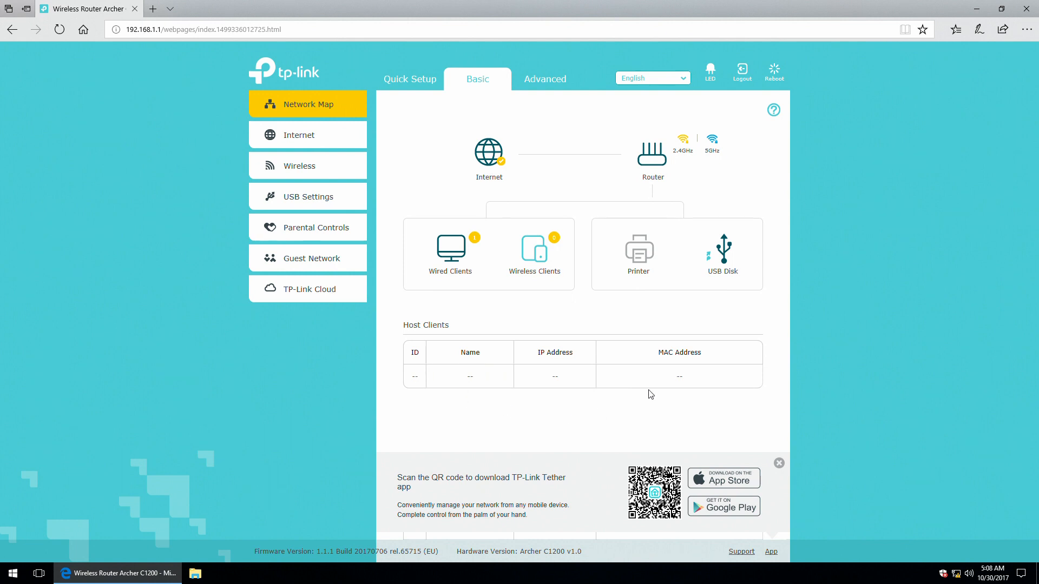
left_click(640, 251)
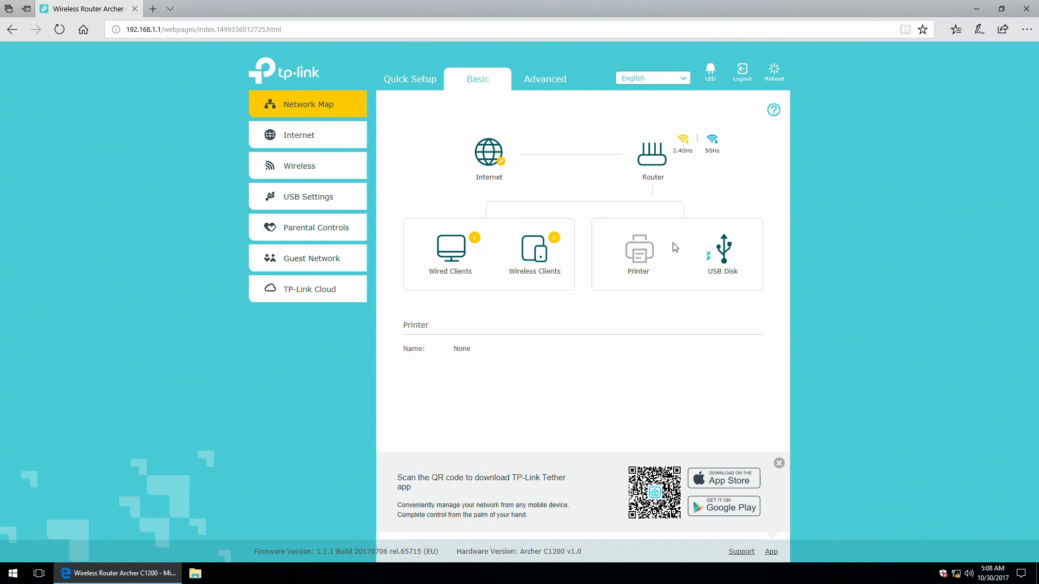
left_click(734, 252)
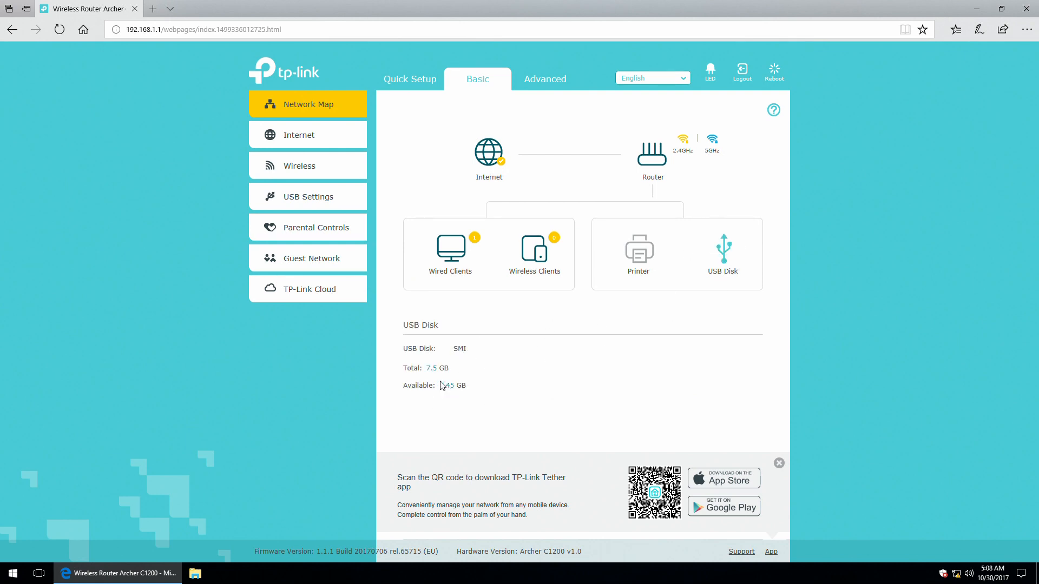
Open the Network Map help panel, read through its notes, and close it.
left_click(774, 110)
left_click(776, 112)
left_click(773, 112)
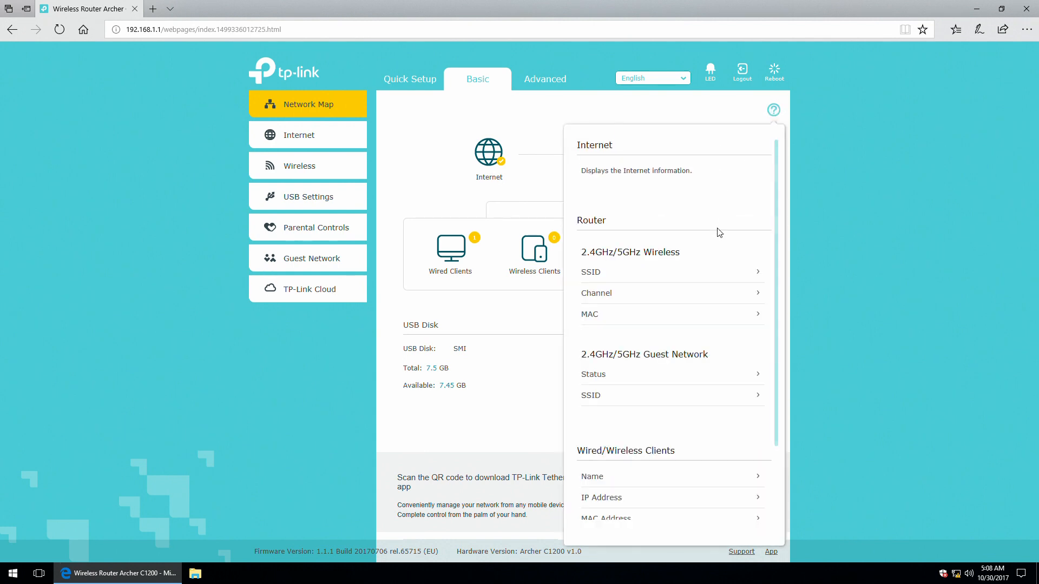
scroll(722, 239, "down", 1)
scroll(722, 238, "down", 2)
scroll(722, 238, "up", 3)
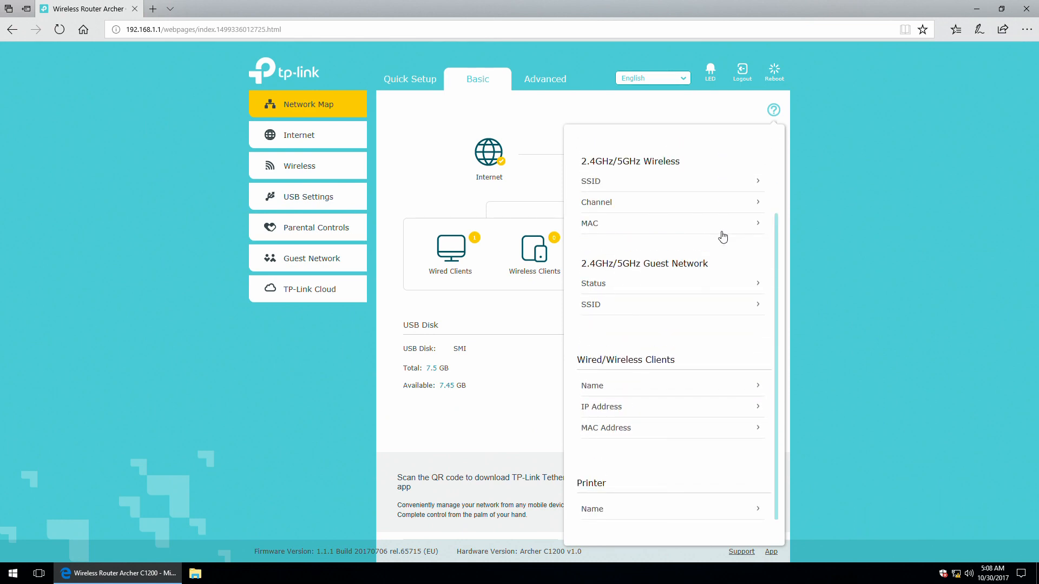
scroll(723, 233, "down", 1)
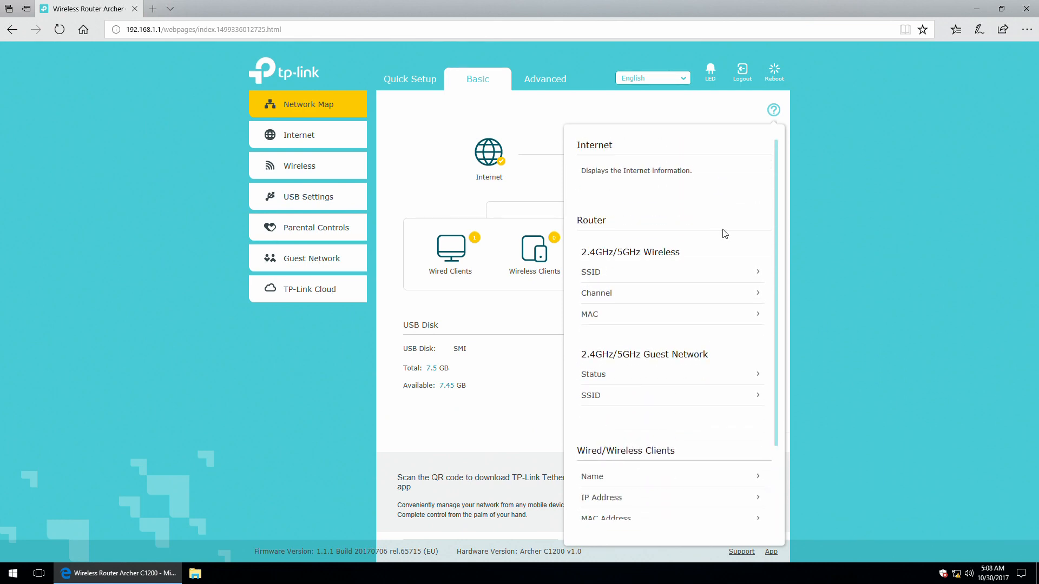
left_click(774, 111)
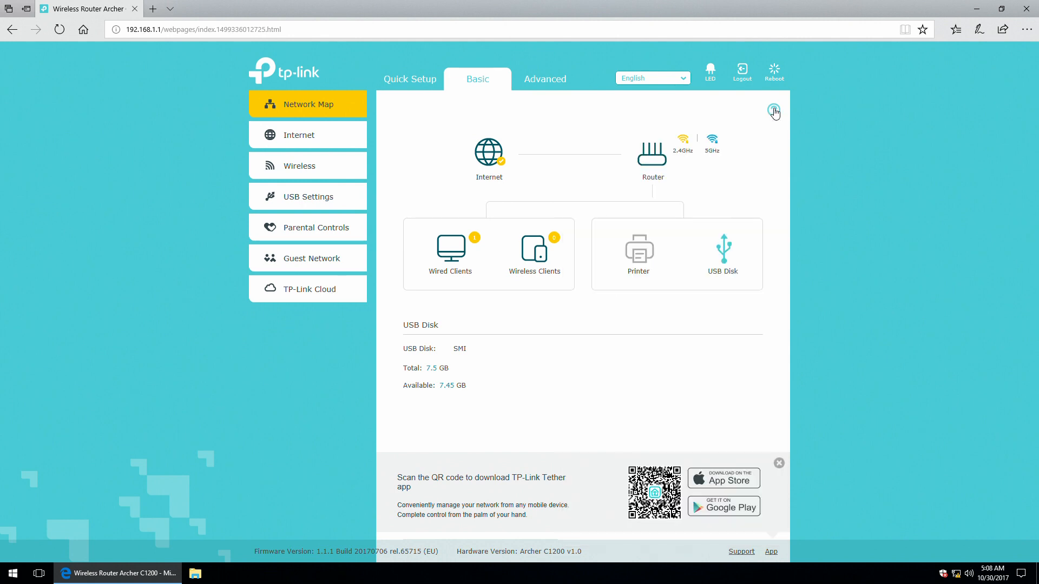
Open Basic Internet settings and preview the Static IP, Dynamic IP and PPPoE connection types.
left_click(296, 138)
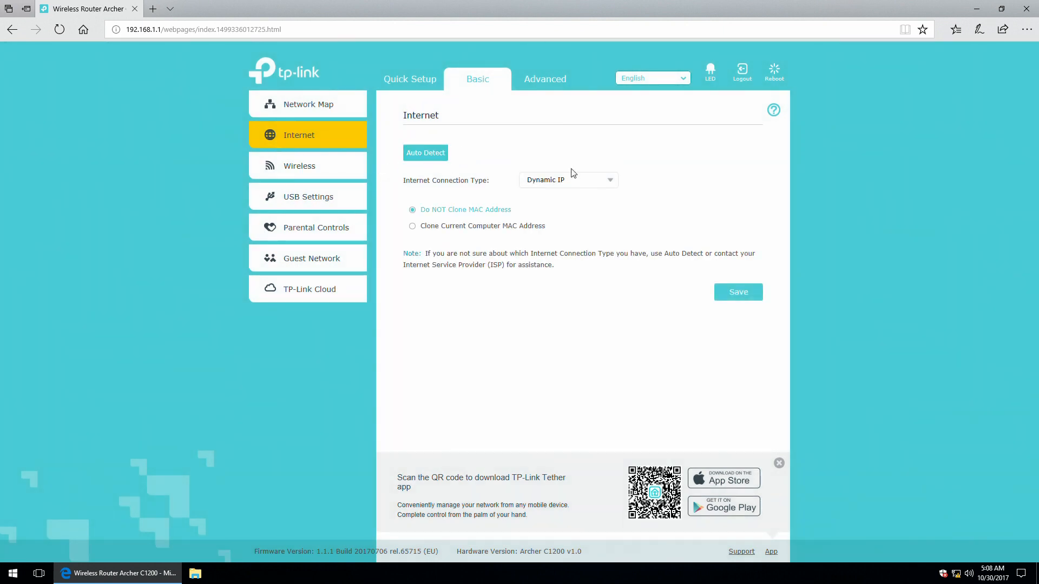
left_click(611, 181)
left_click(543, 213)
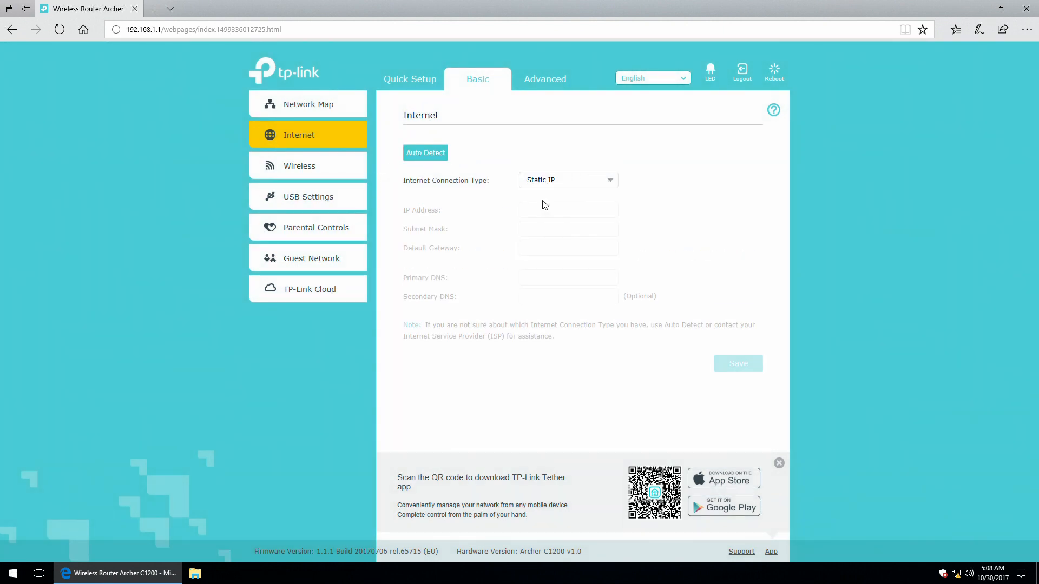
left_click(606, 181)
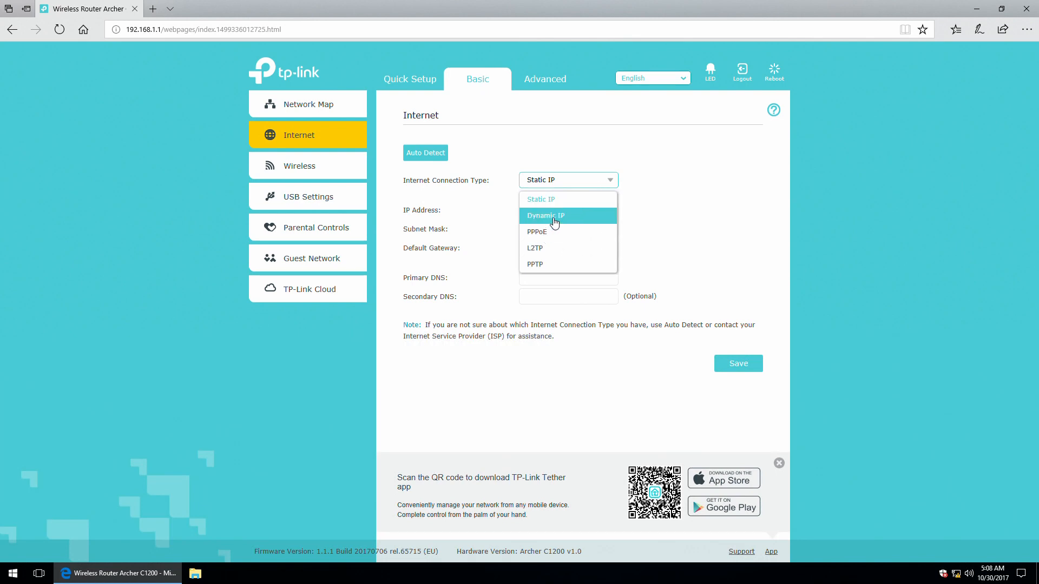
left_click(555, 216)
left_click(607, 186)
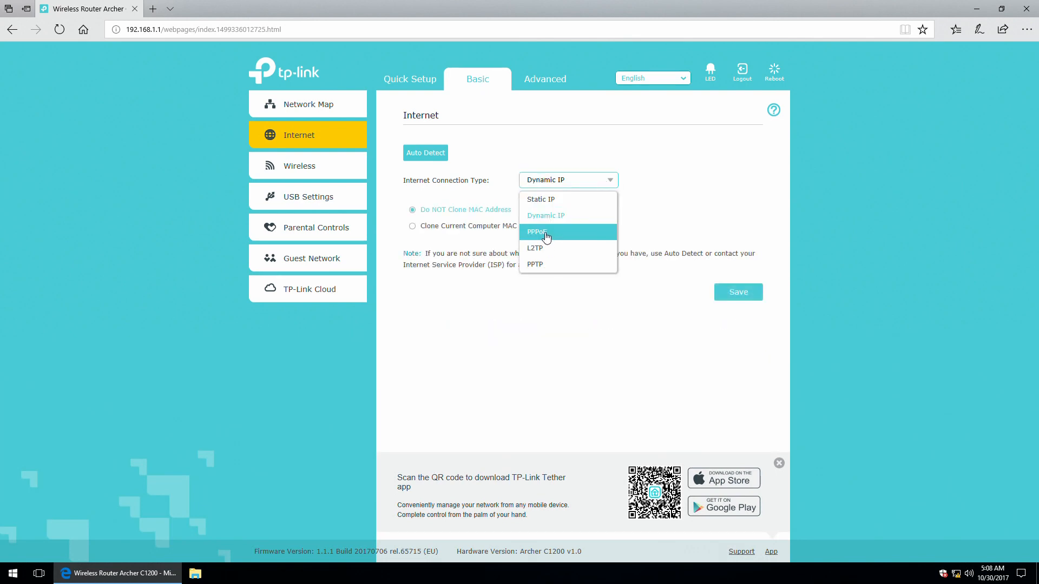
left_click(547, 230)
Preview L2TP, PPTP and Static IP, then return the connection type to Dynamic IP.
left_click(576, 179)
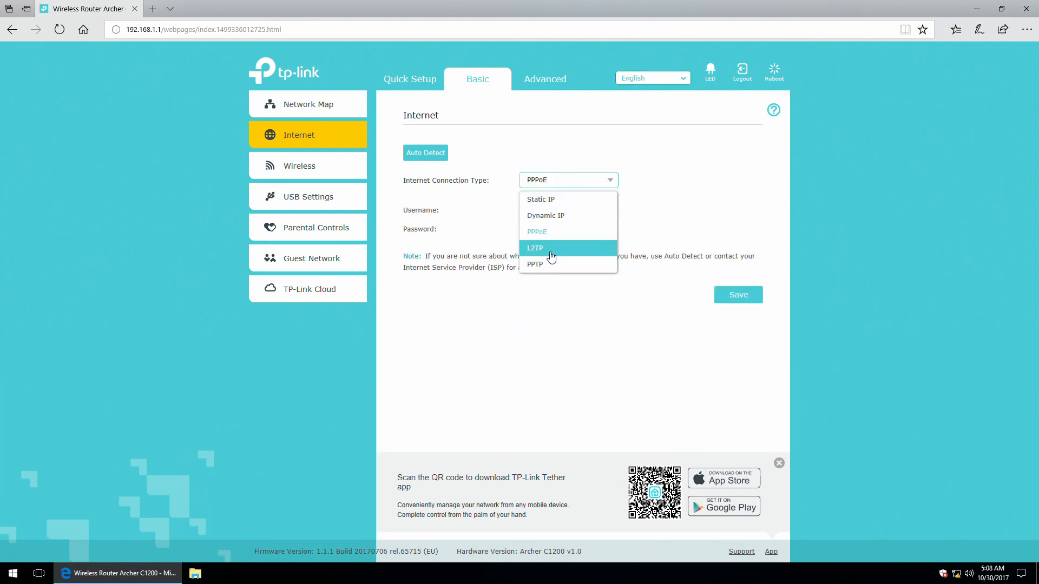
left_click(553, 250)
left_click(605, 182)
left_click(549, 263)
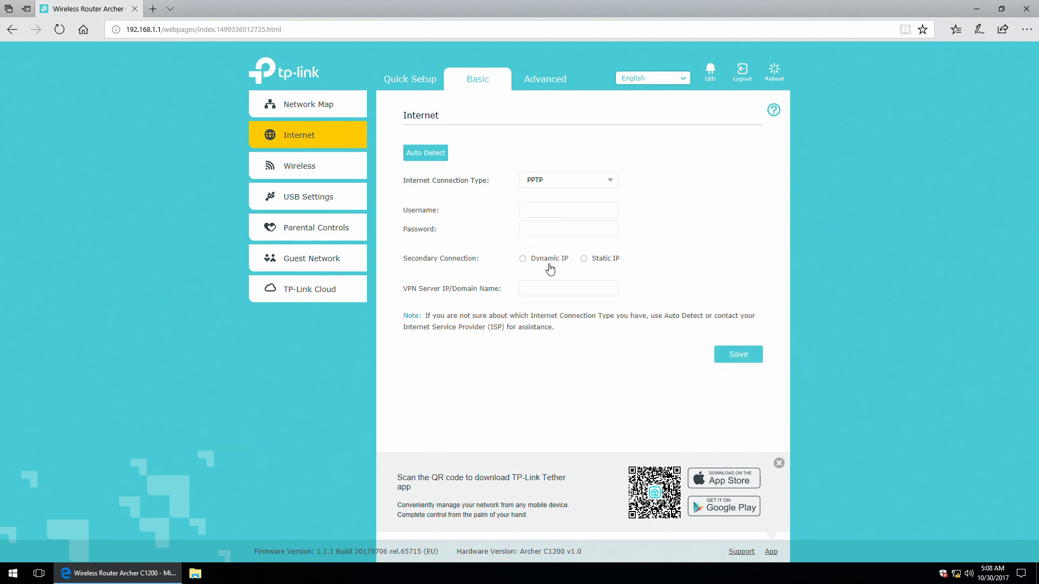
left_click(592, 178)
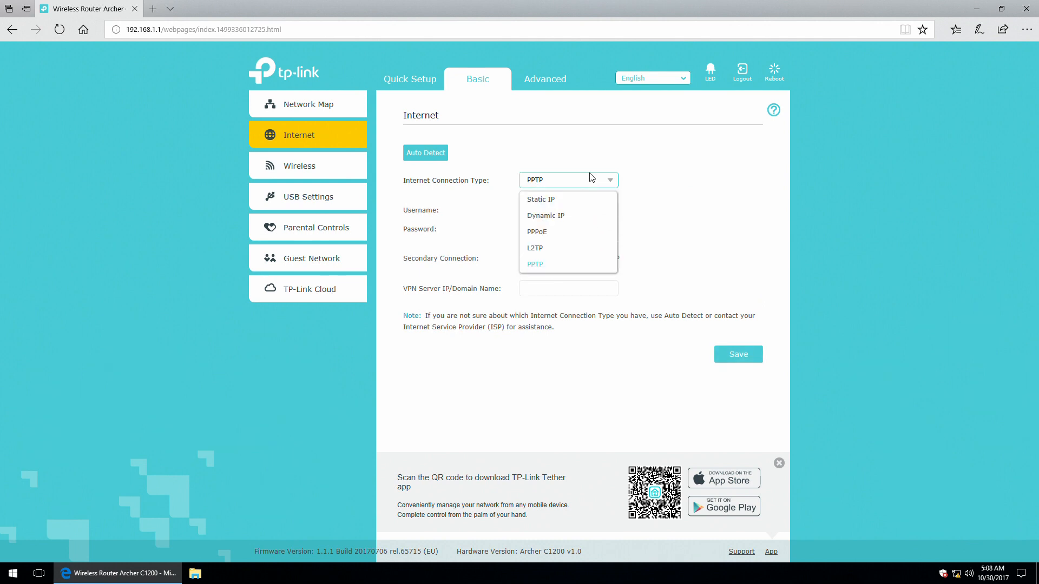
left_click(553, 201)
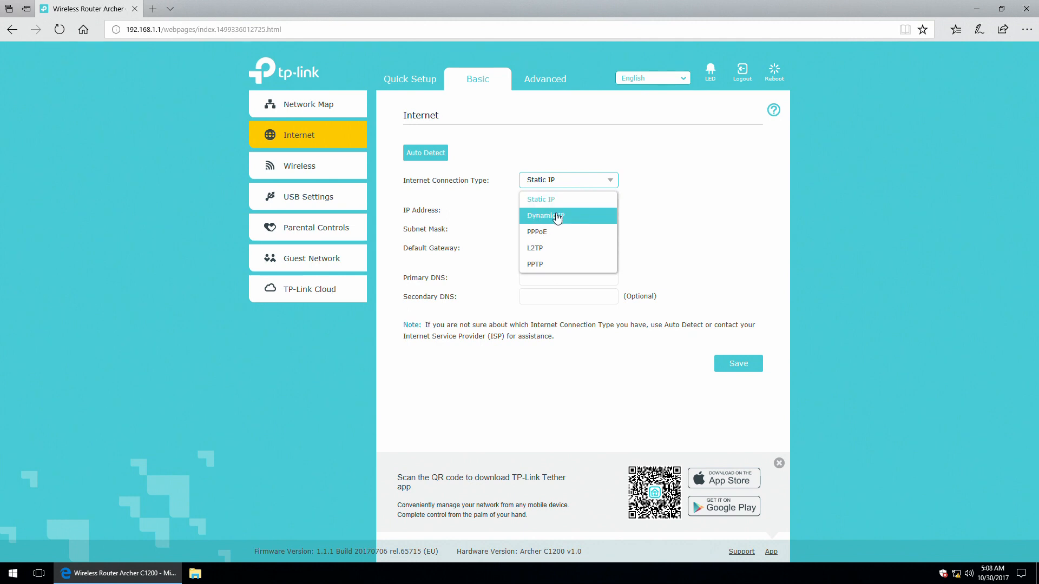
left_click(556, 217)
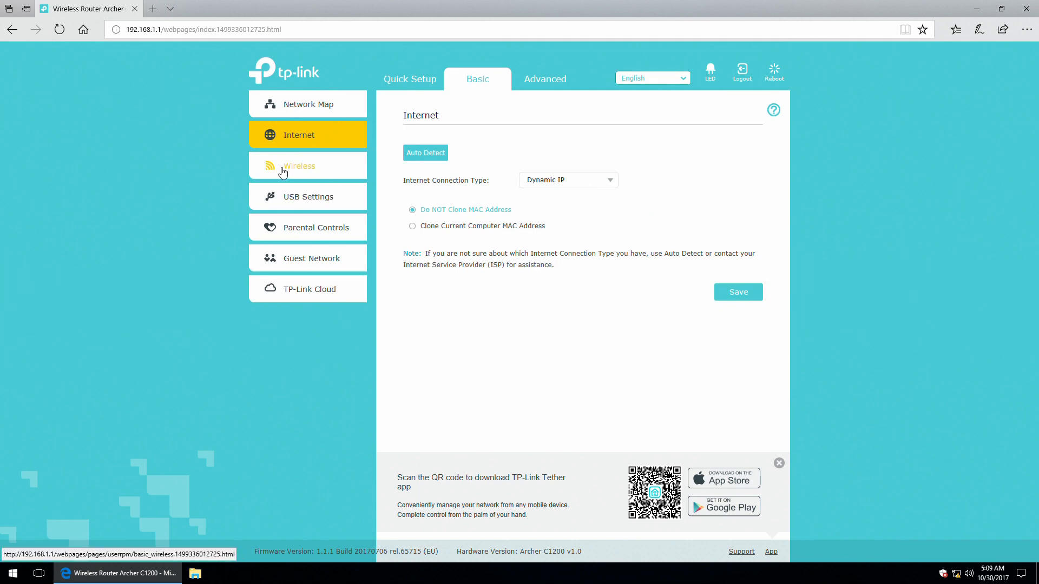
View wireless settings for TP-LINK_2.4 and TP-LINK_5.0, then expand USB Settings' Sharing Access and Print Server items.
left_click(266, 172)
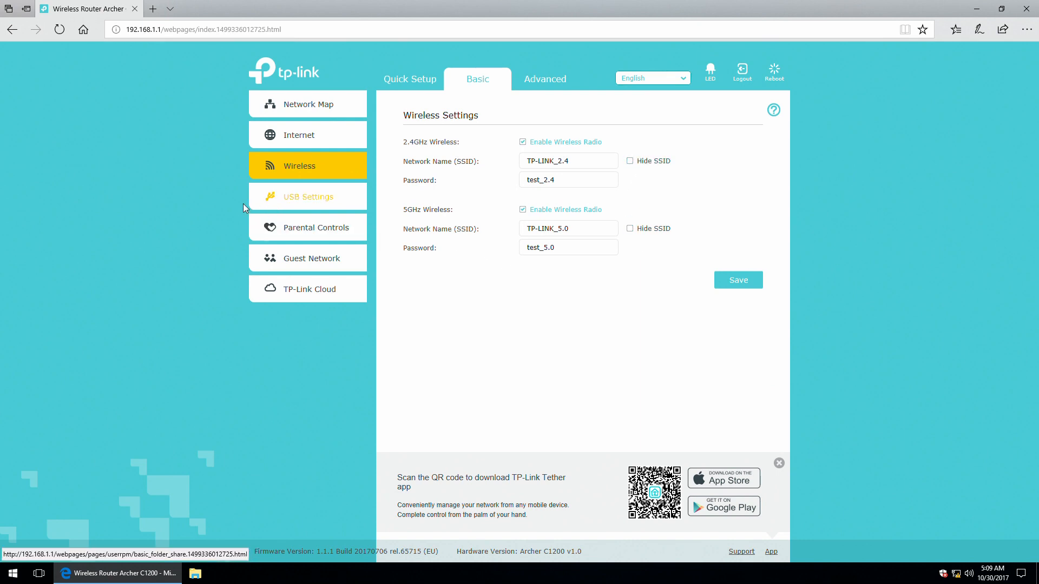
left_click(301, 195)
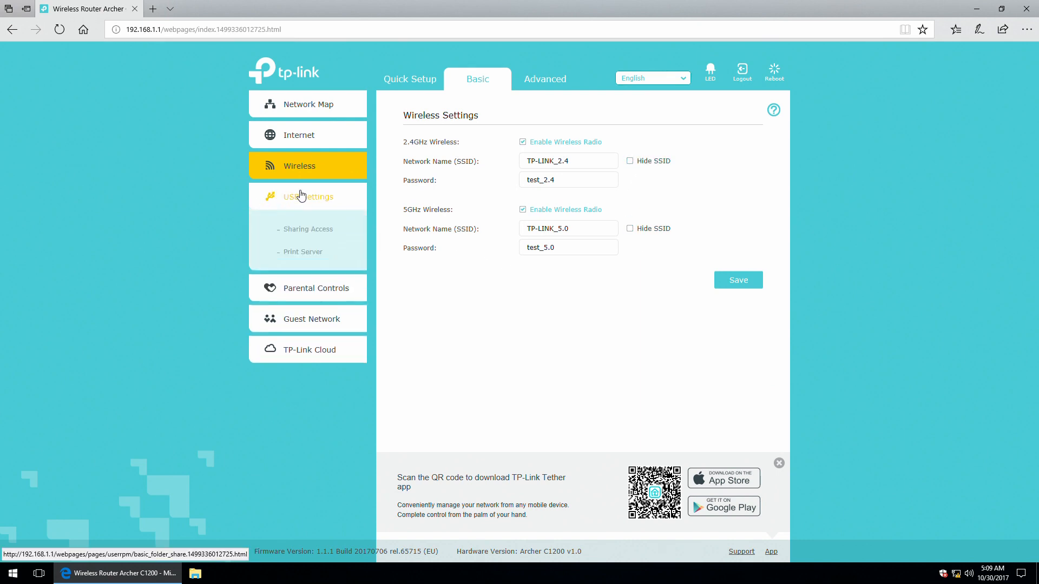
Scan Sharing Access for the 7.5 GB USB disk and require authentication for shared folders.
left_click(311, 230)
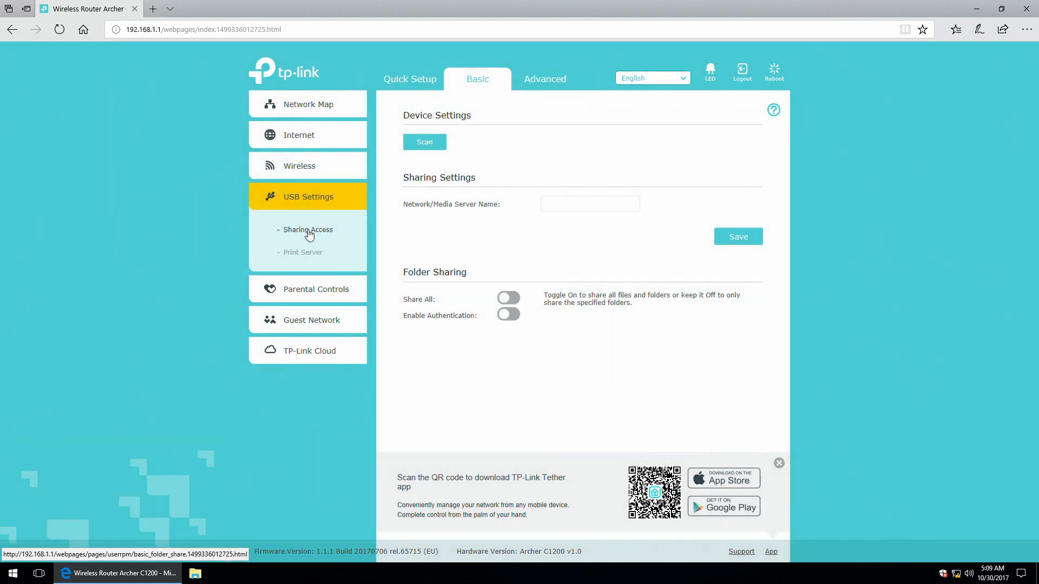
left_click(437, 142)
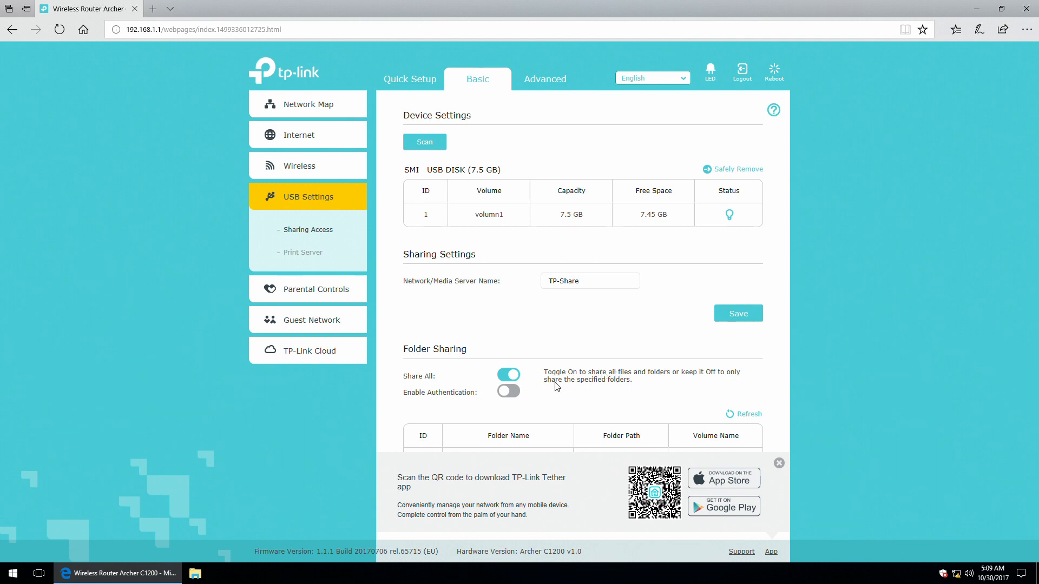
left_click(506, 399)
Turn the Print Server toggle off under USB Settings > Print Server.
left_click(291, 254)
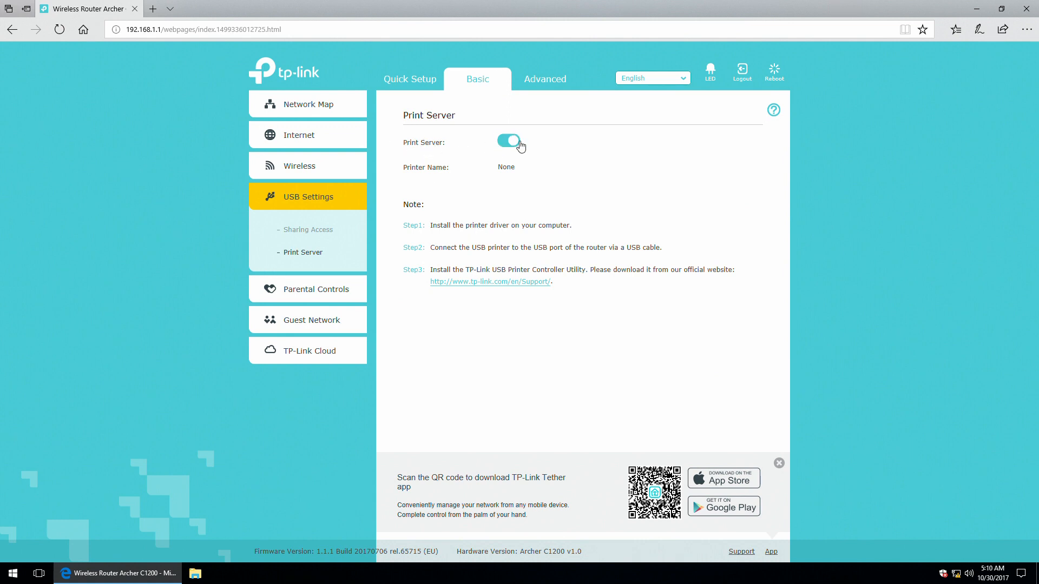
left_click(509, 143)
Enable parental controls and add an entry filled with the connected desktop's name and MAC address.
left_click(281, 294)
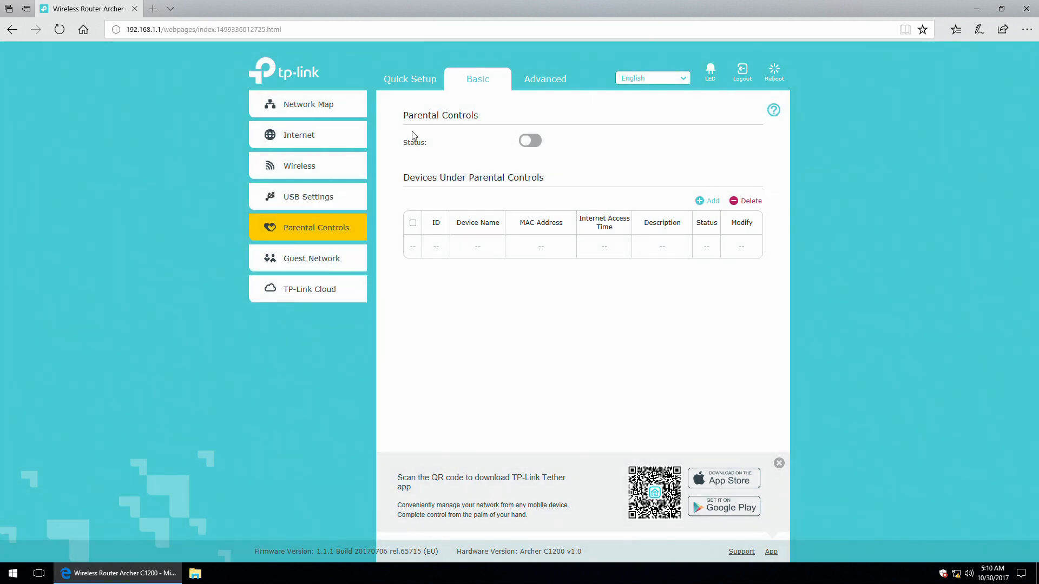
left_click(535, 144)
left_click(709, 204)
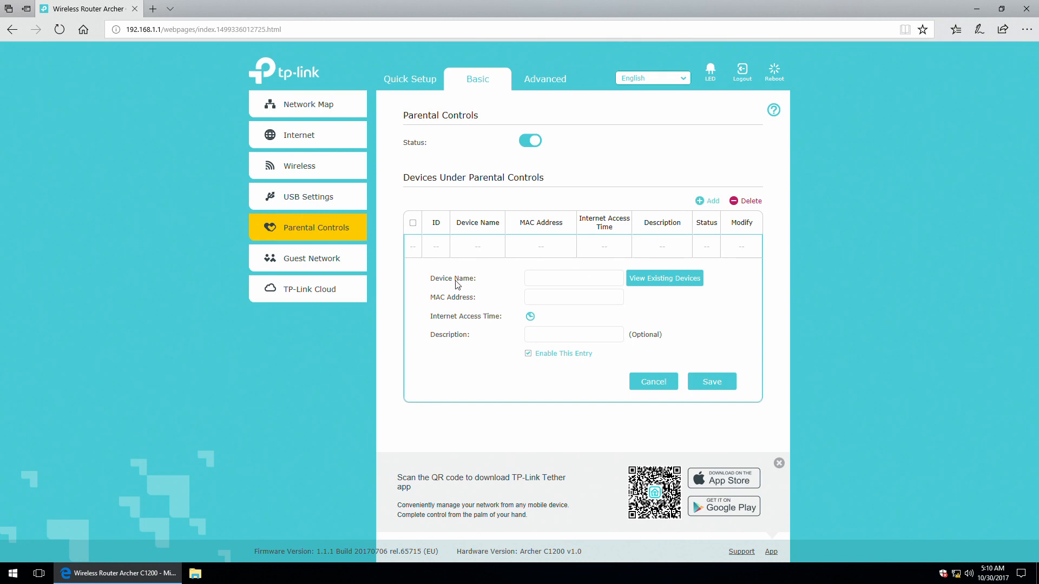
left_click(644, 280)
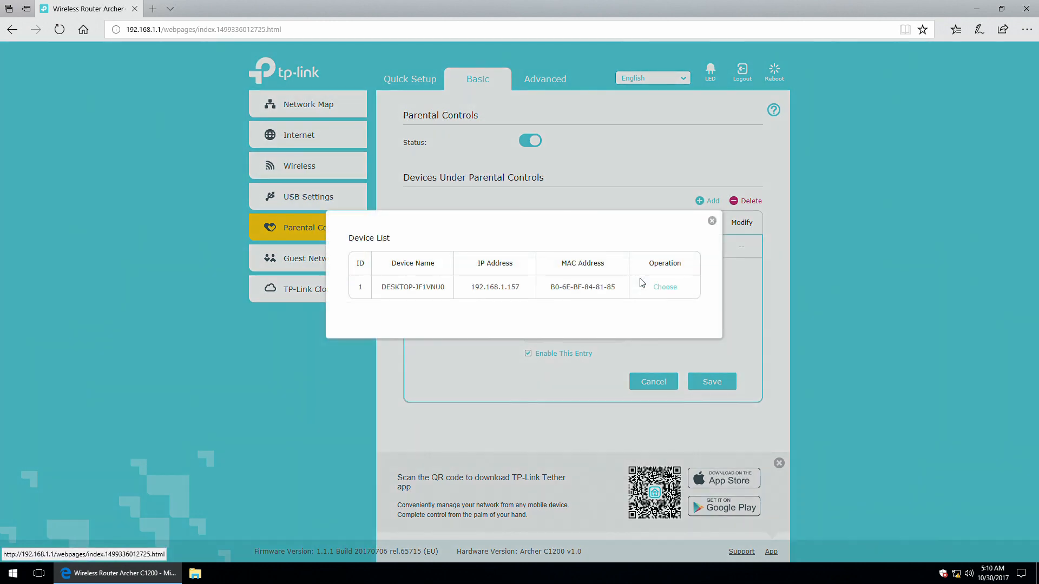
left_click(664, 288)
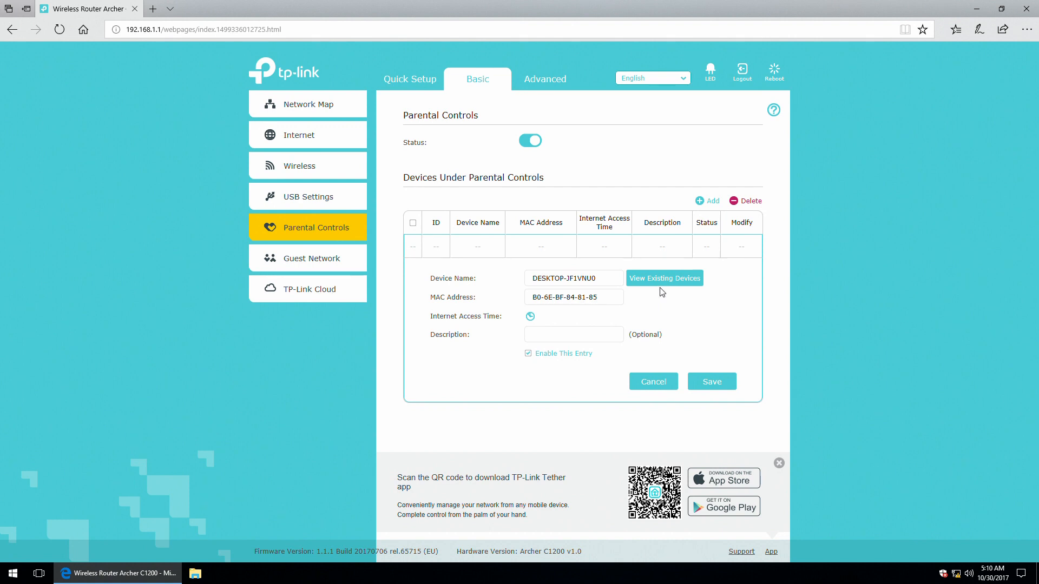
left_click(538, 333)
Mark access blocks such as Tue–Thu 04:00–11:00 and Wed–Sat 16:00–21:00, then cancel the entry.
left_click(530, 317)
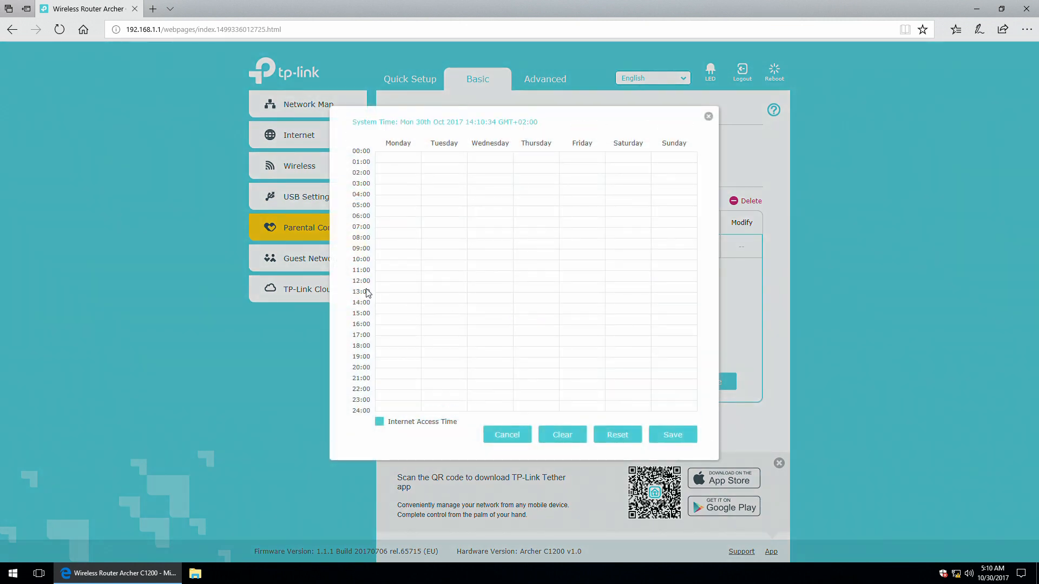
left_click_drag(422, 195, 534, 268)
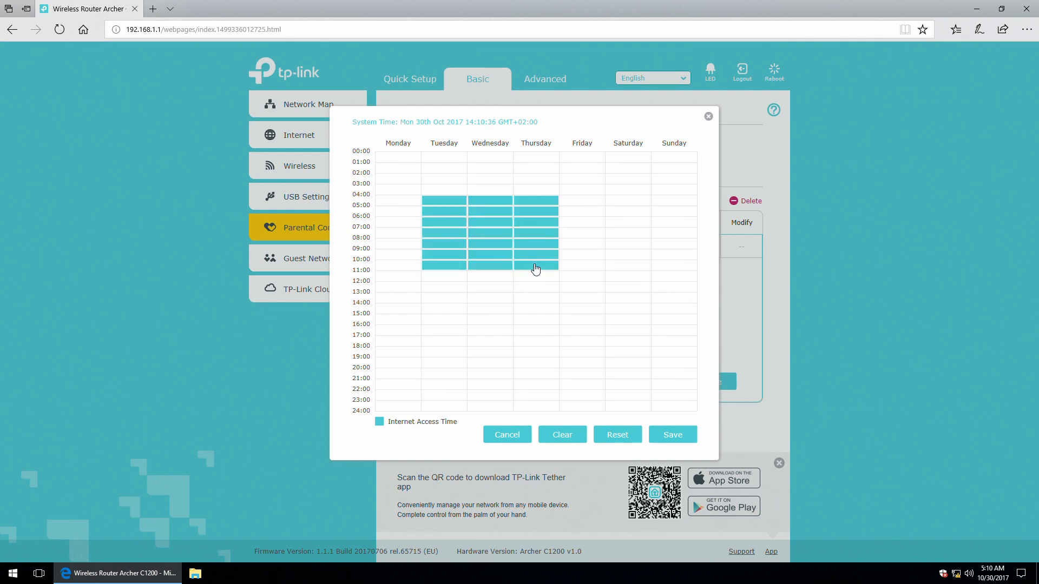
left_click_drag(642, 206, 694, 268)
left_click_drag(590, 351, 507, 375)
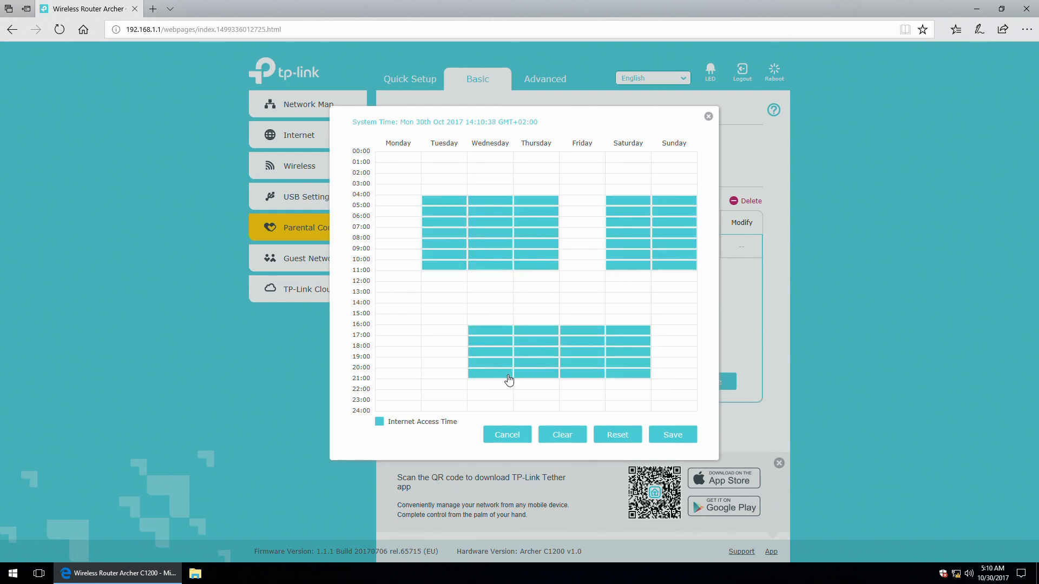
left_click_drag(412, 291, 441, 318)
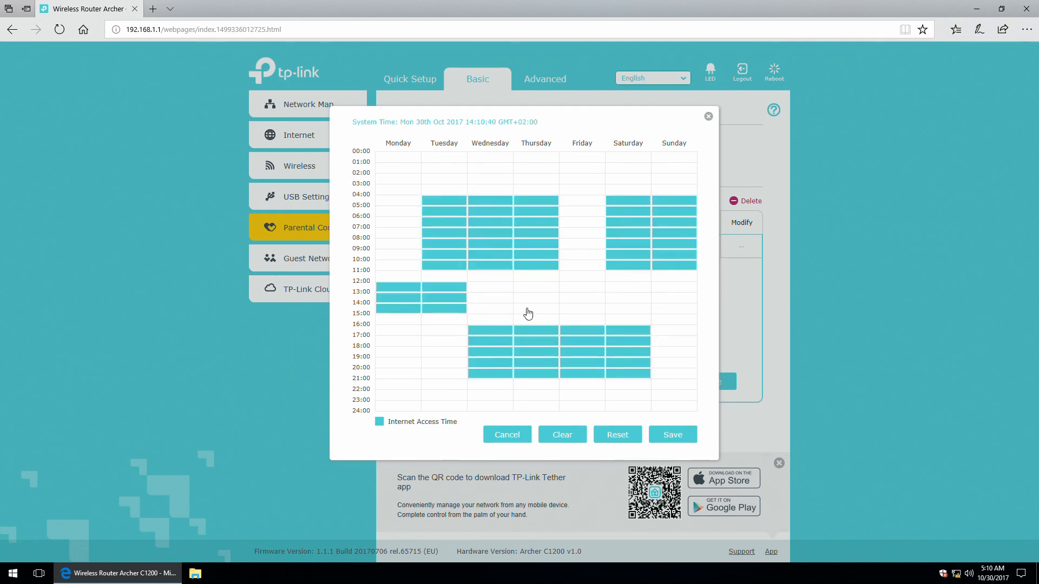
left_click_drag(549, 284, 606, 302)
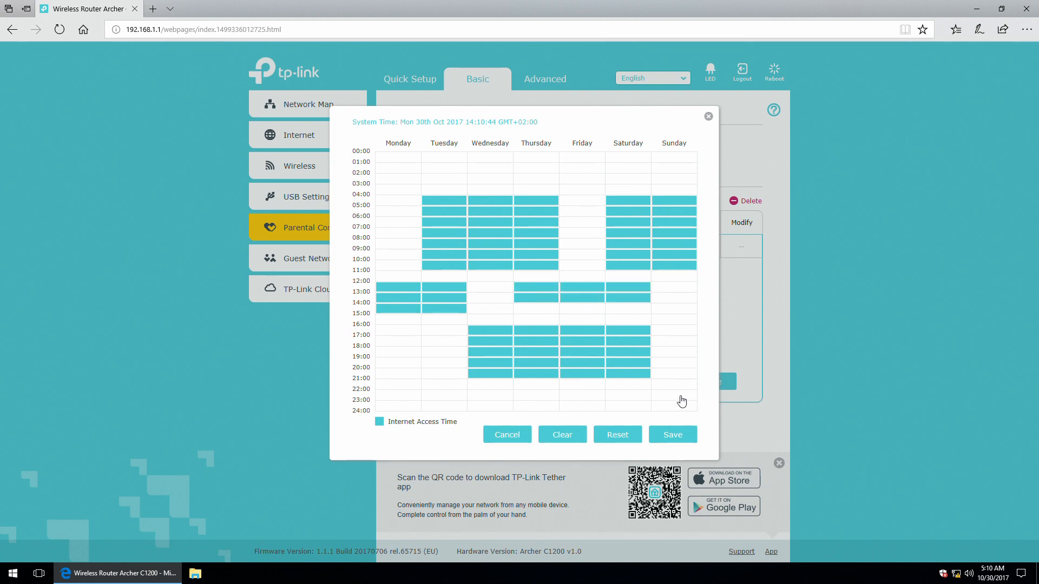
left_click_drag(679, 401, 729, 437)
left_click(507, 435)
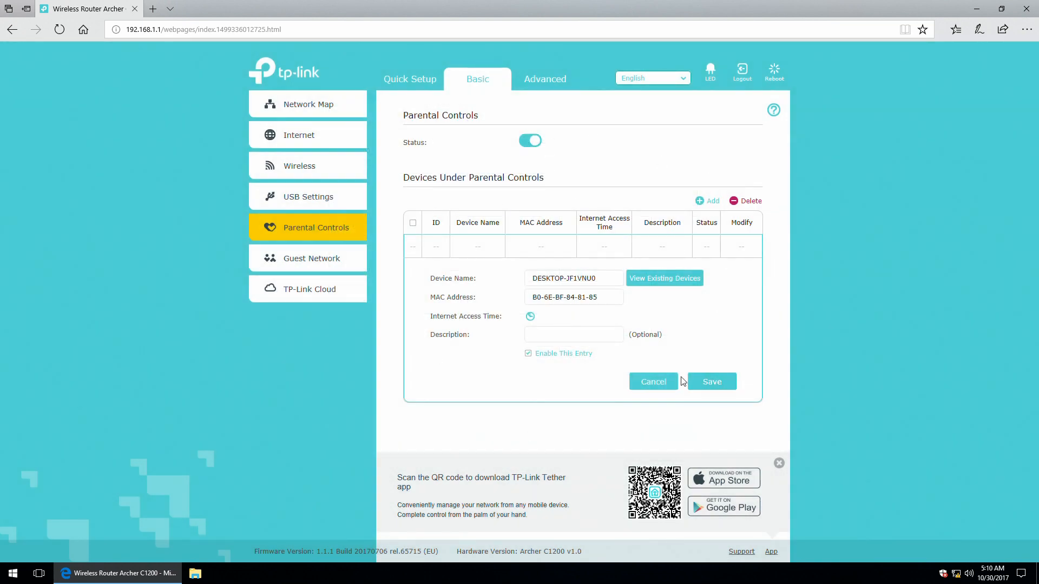
left_click(656, 382)
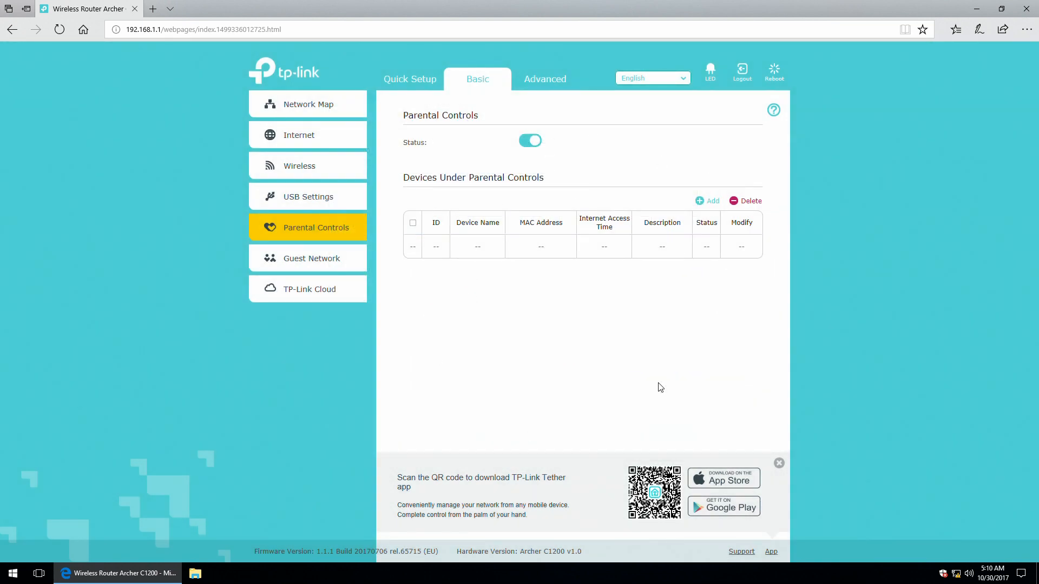
Switch parental controls off and go to the Guest Network page.
left_click(530, 142)
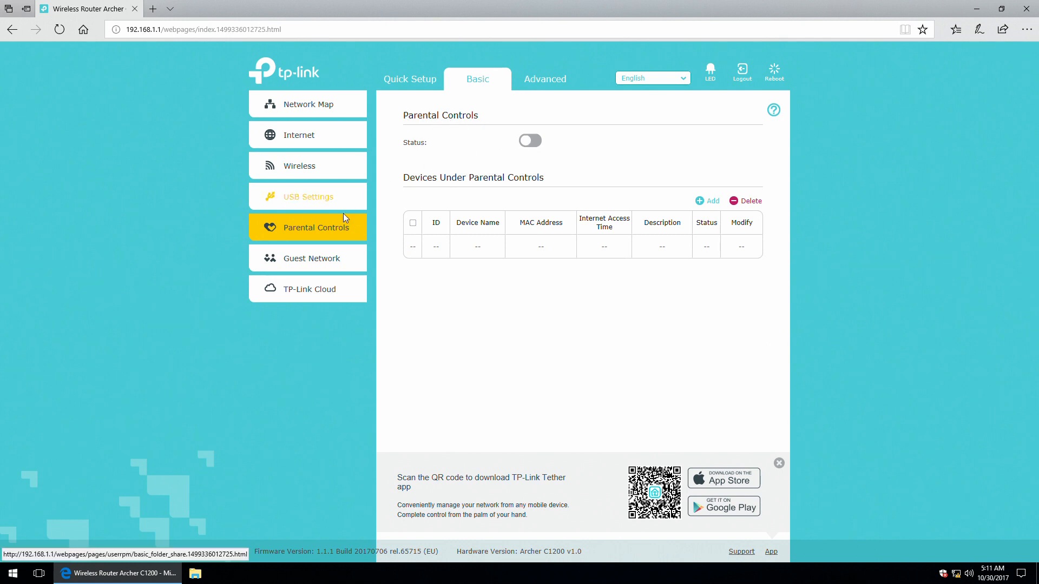
left_click(301, 258)
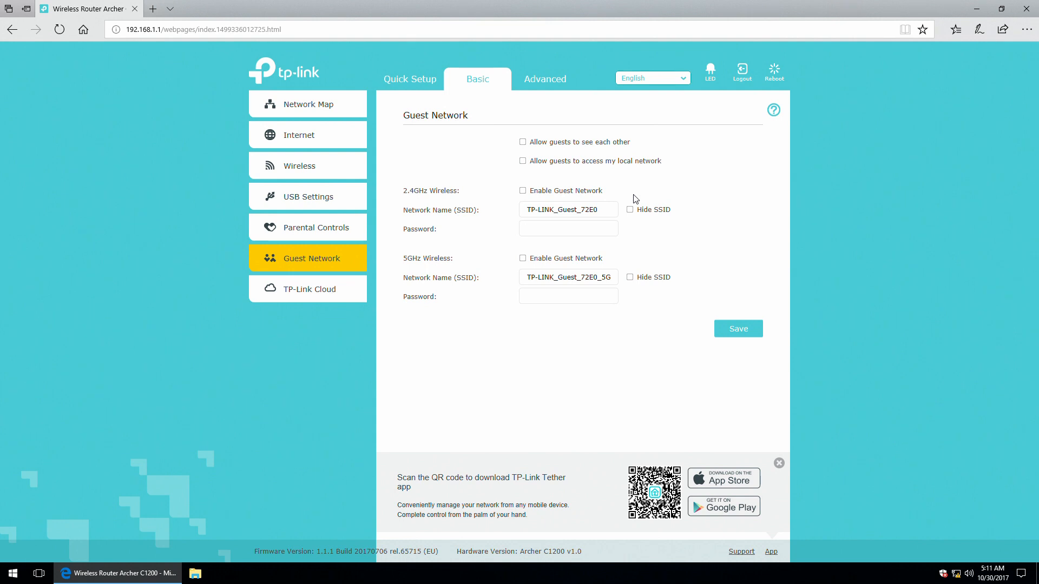
Enable the 2.4GHz guest network, replace '72E0' in its name with '2', save, then open TP-Link Cloud.
left_click(523, 190)
left_click(555, 210)
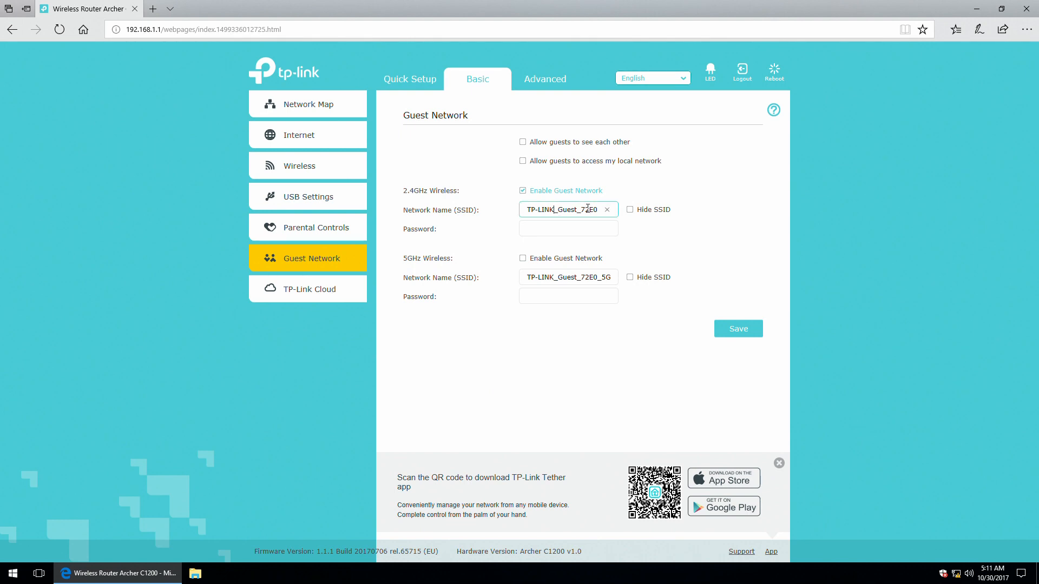
left_click_drag(598, 211, 581, 218)
type("2")
left_click(545, 229)
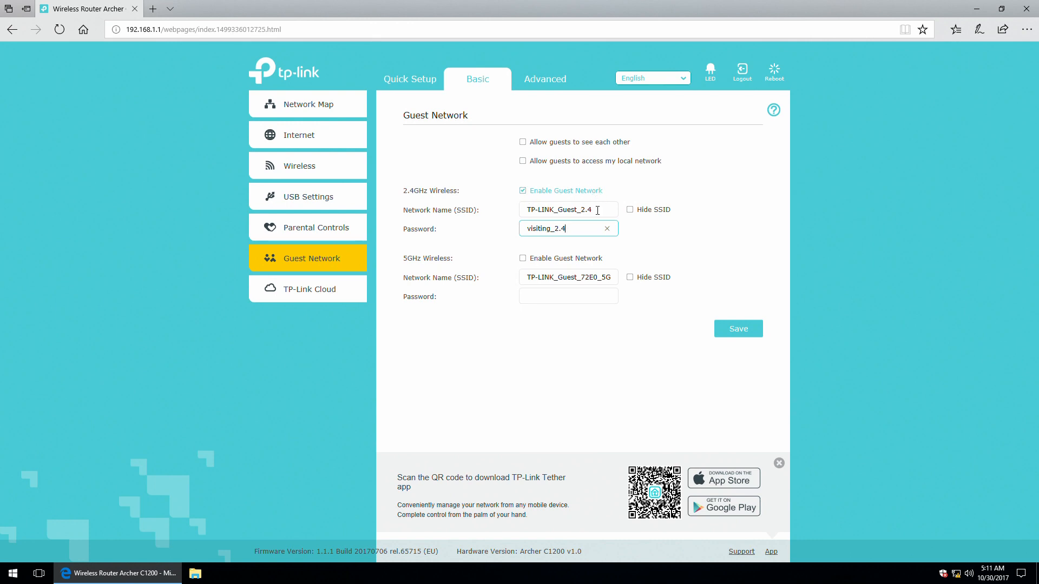
left_click(736, 330)
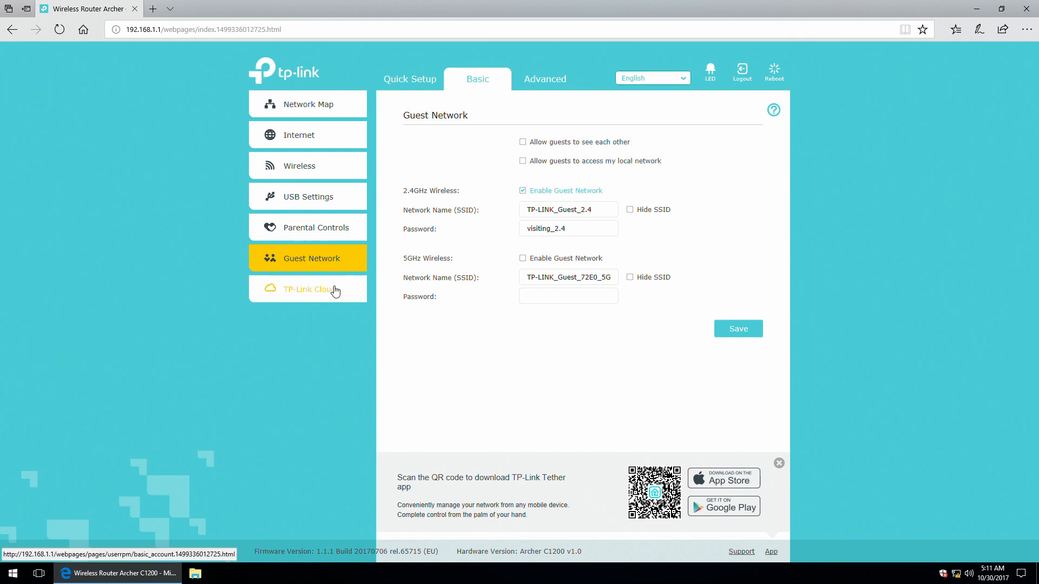
left_click(306, 289)
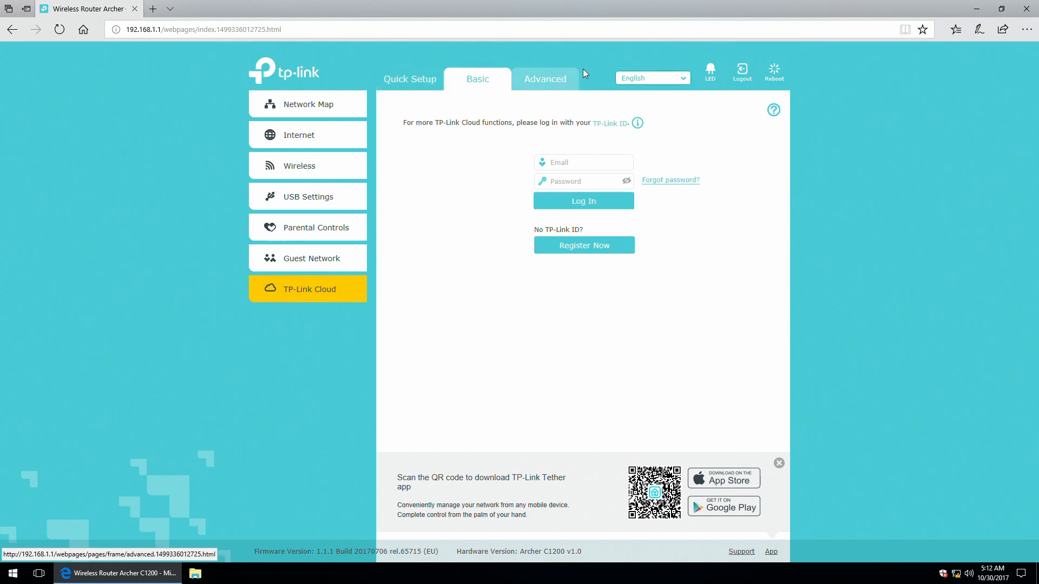
Open the Advanced status overview and compare internet IPv4/IPv6 and wireless 2.4GHz/5GHz details.
left_click(545, 79)
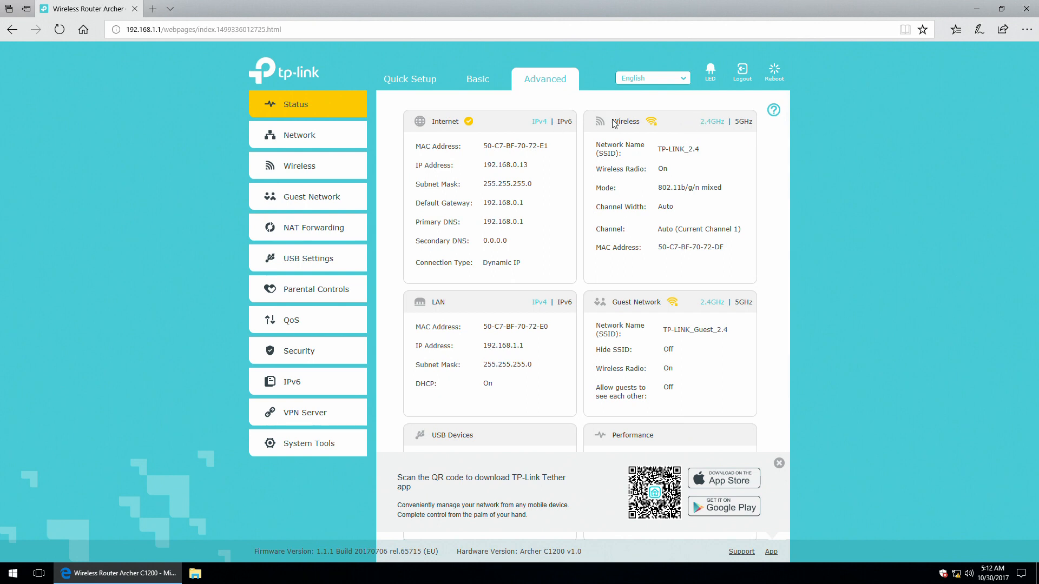
left_click(564, 122)
left_click(541, 123)
left_click(744, 122)
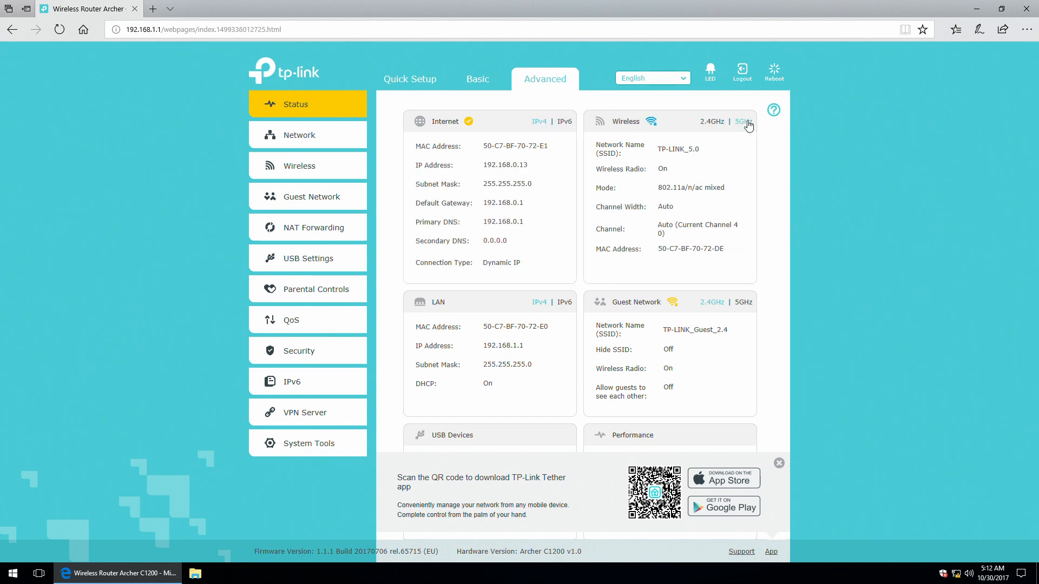
left_click(711, 123)
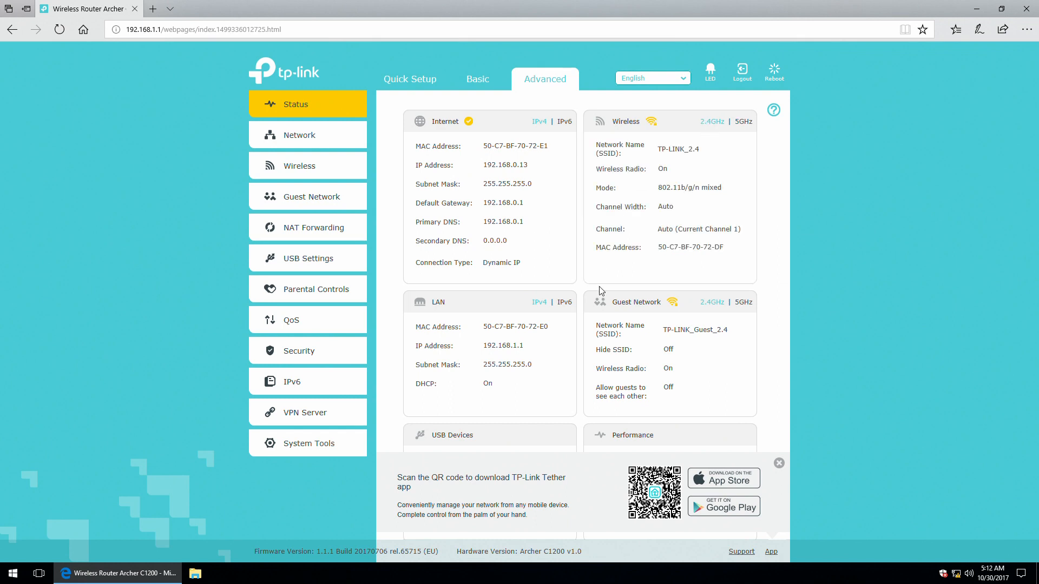
Compare LAN IPv4/IPv6 and guest network 2.4GHz/5GHz details, then scroll through the USB and client sections.
left_click(567, 307)
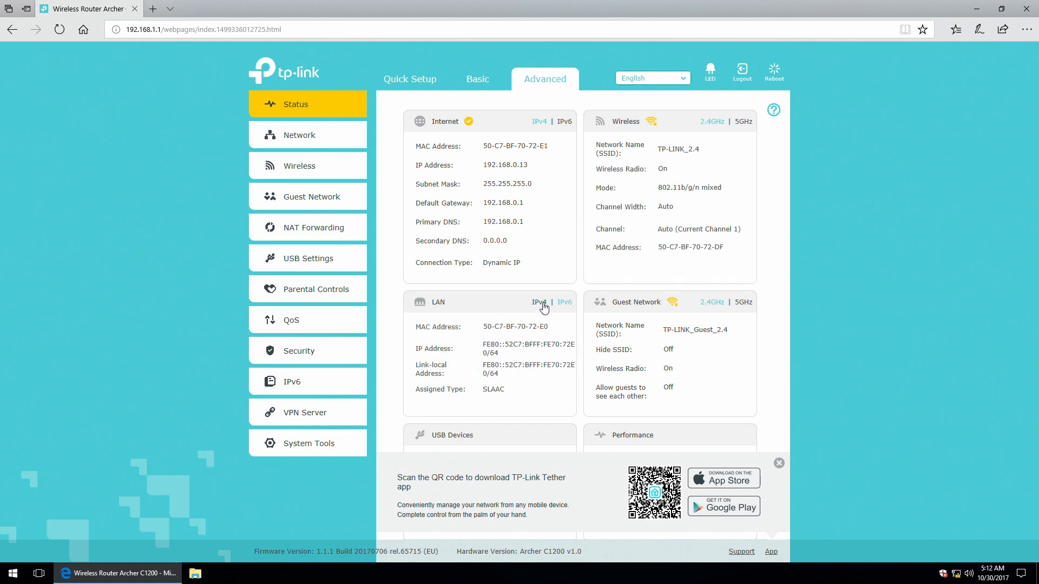
left_click(543, 306)
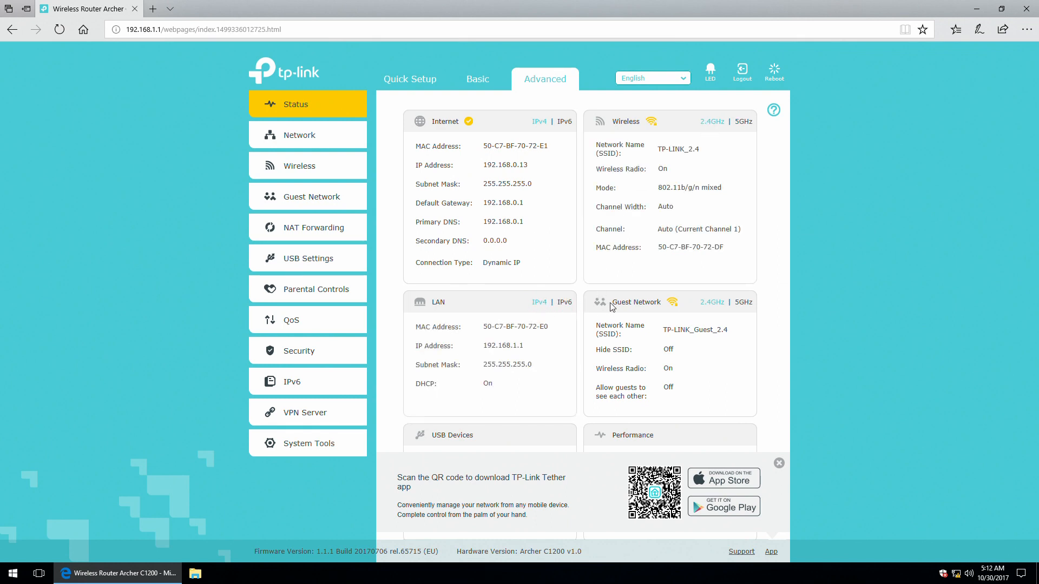
left_click(746, 302)
left_click(715, 306)
scroll(480, 387, "down", 2)
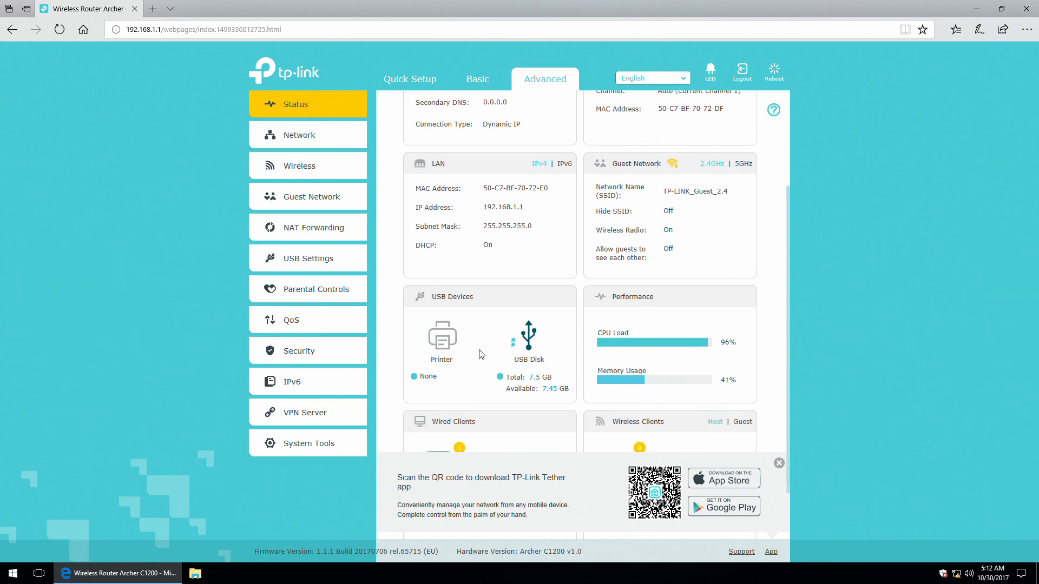
scroll(530, 344, "down", 1)
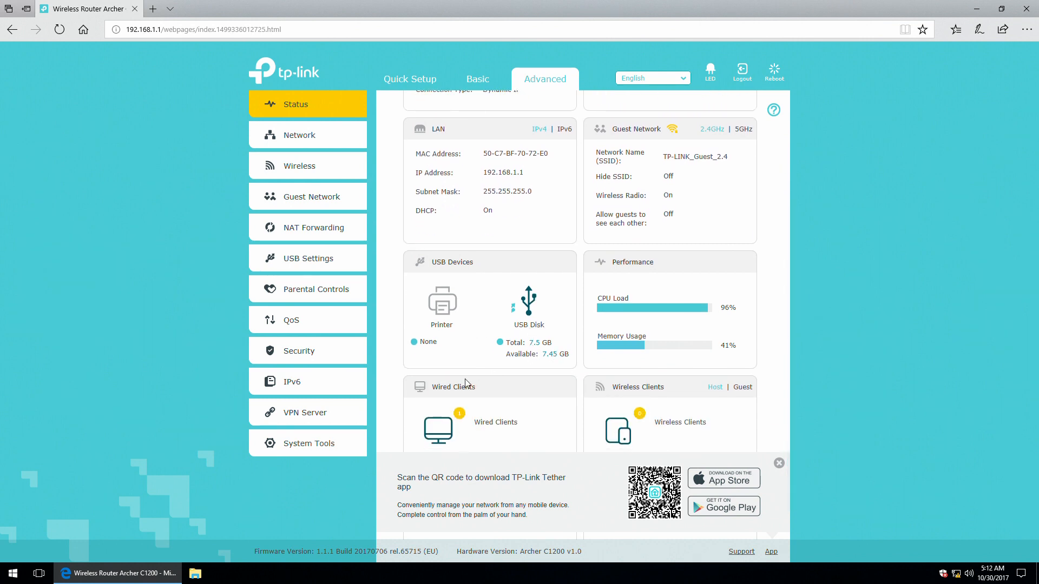
scroll(465, 387, "down", 1)
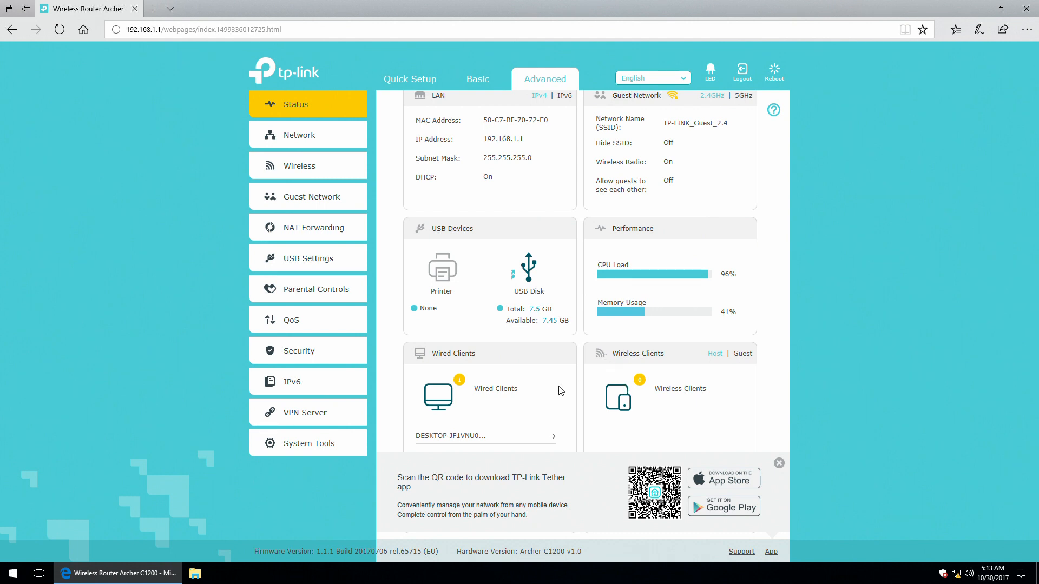
scroll(560, 391, "up", 2)
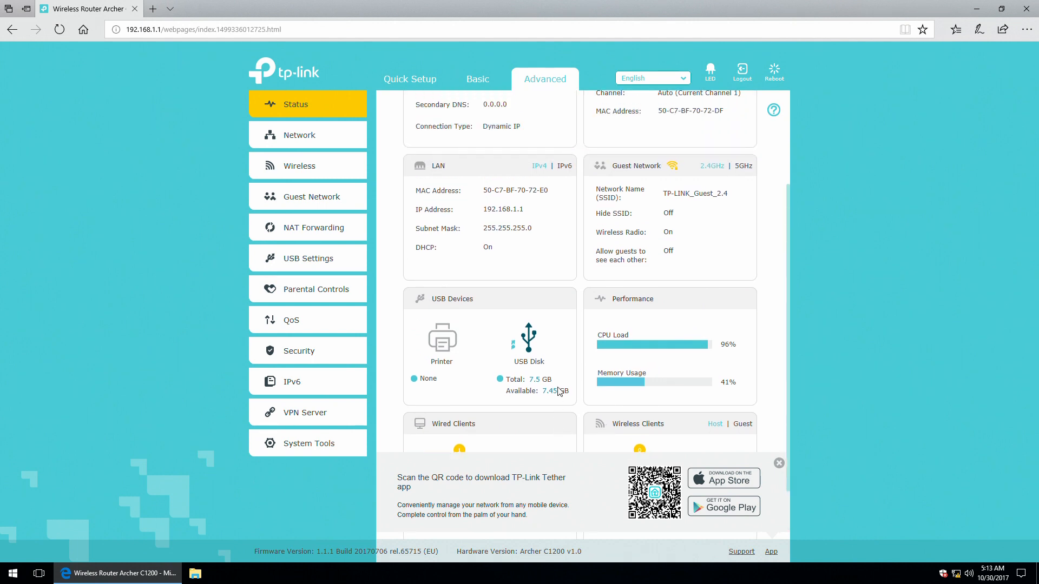
Briefly open Network > Internet, then return to the status overview and scroll through it.
left_click(304, 138)
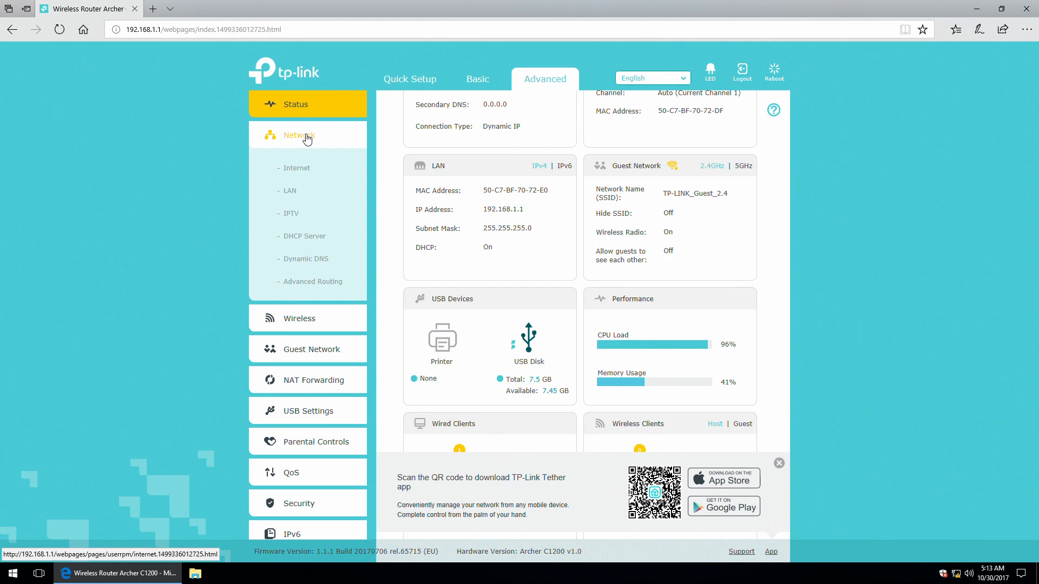
left_click(304, 168)
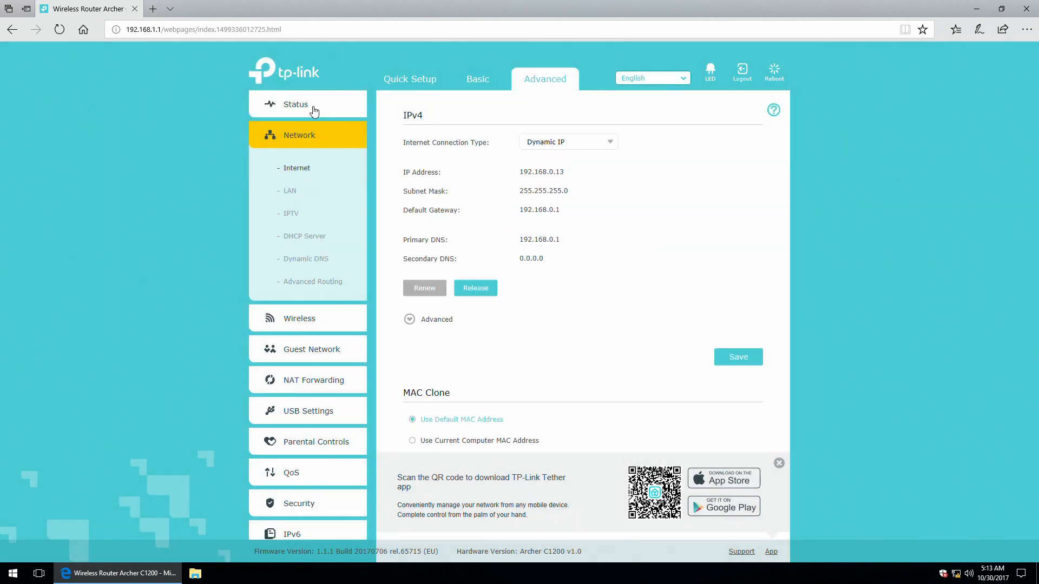
left_click(296, 105)
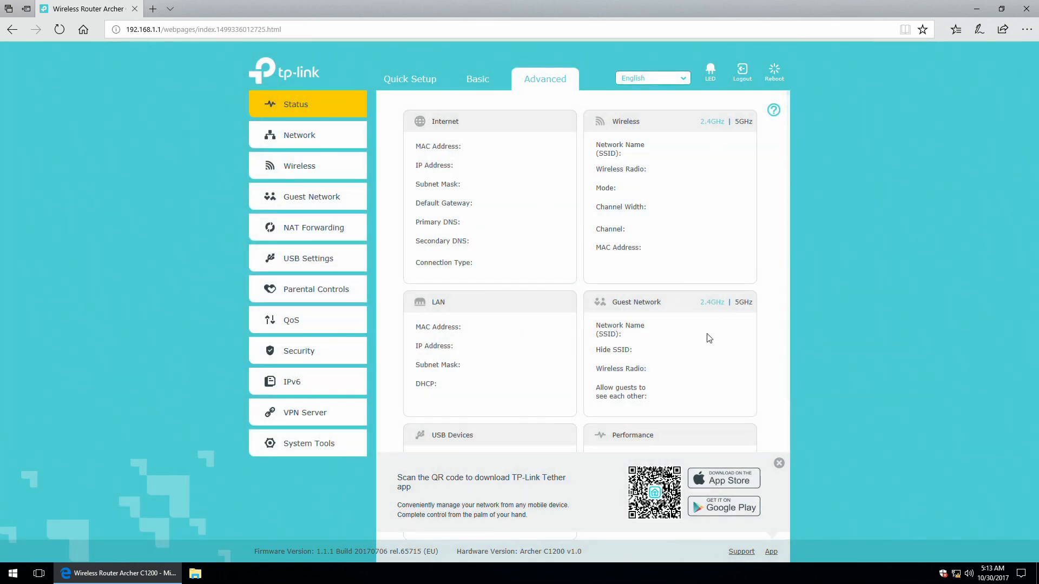
scroll(667, 332, "down", 1)
scroll(667, 332, "down", 3)
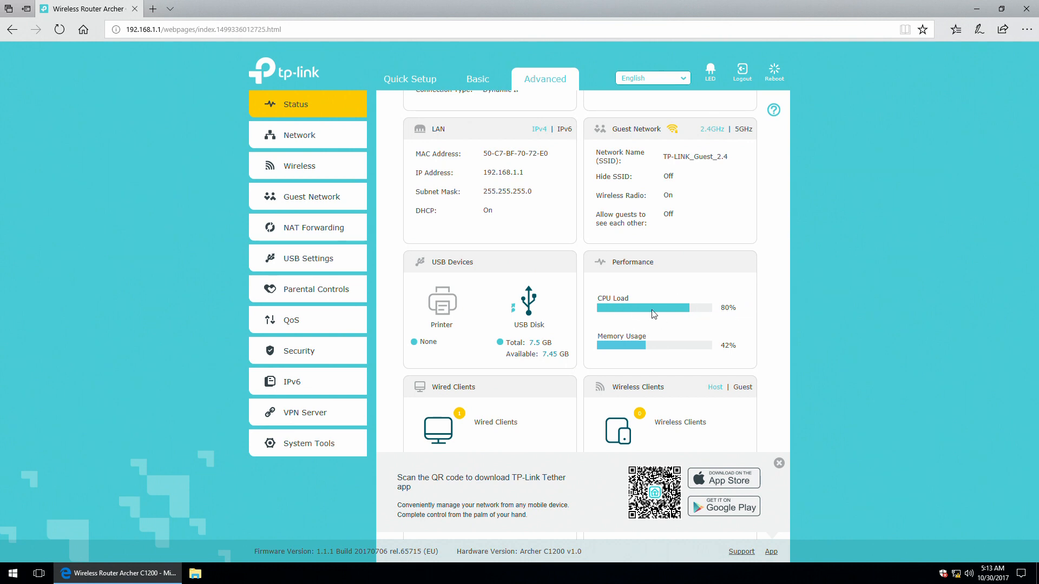
scroll(697, 320, "up", 3)
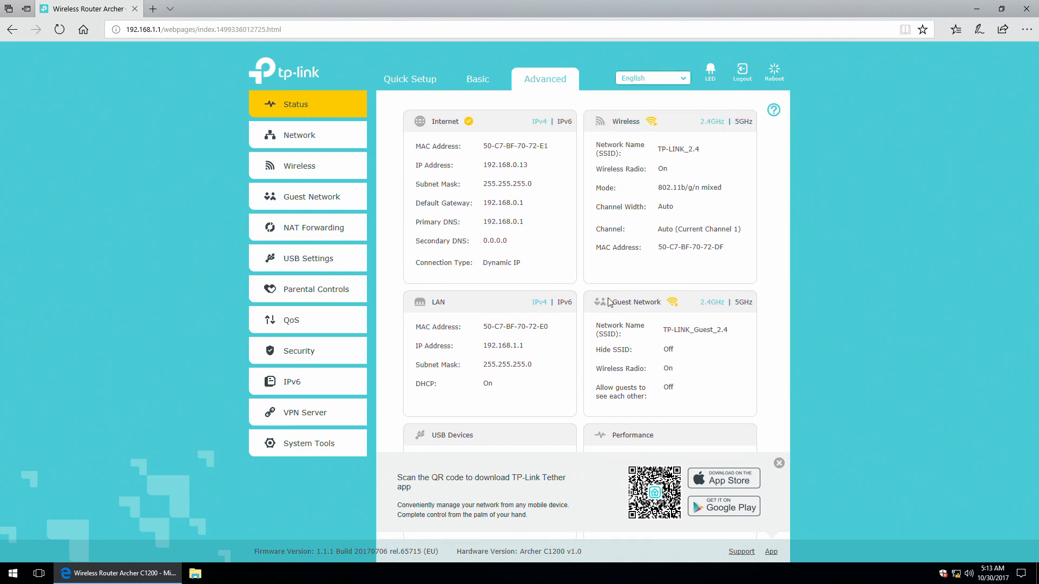
Reopen Network > Internet, keep Dynamic IP, and expand the Advanced DNS, MTU and host name options.
left_click(306, 140)
left_click(299, 168)
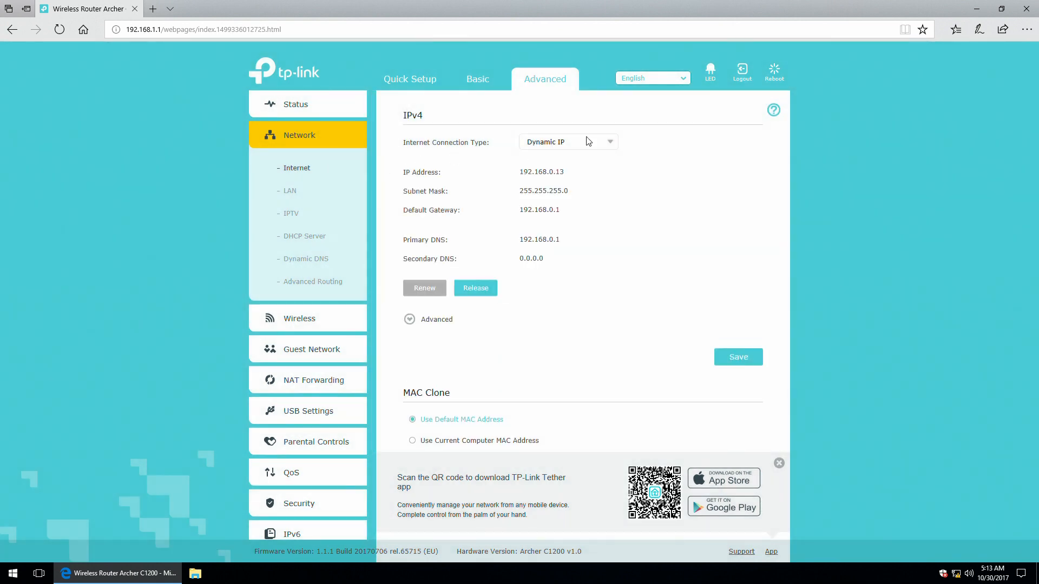
left_click(603, 143)
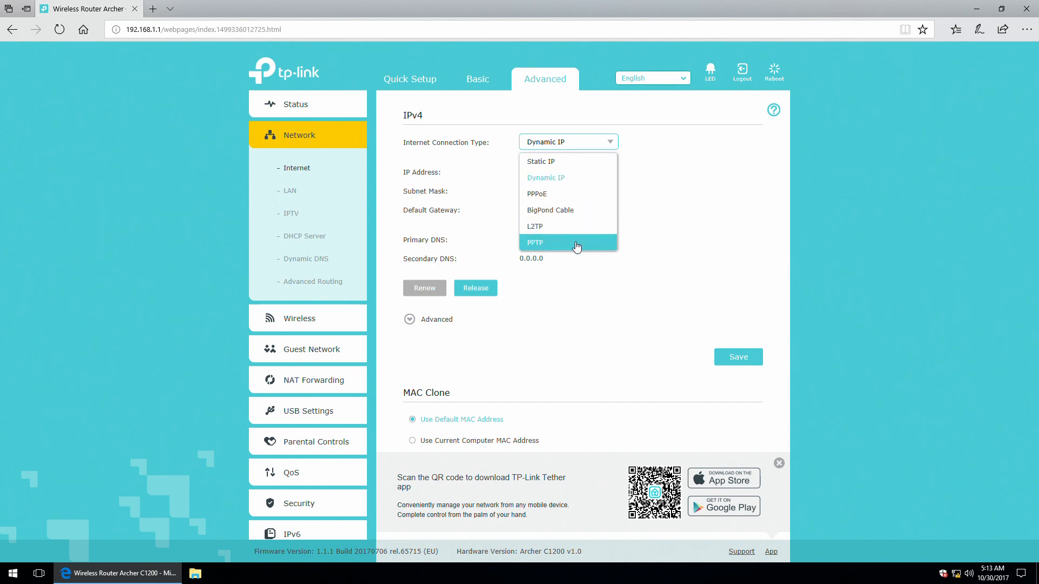
left_click(607, 144)
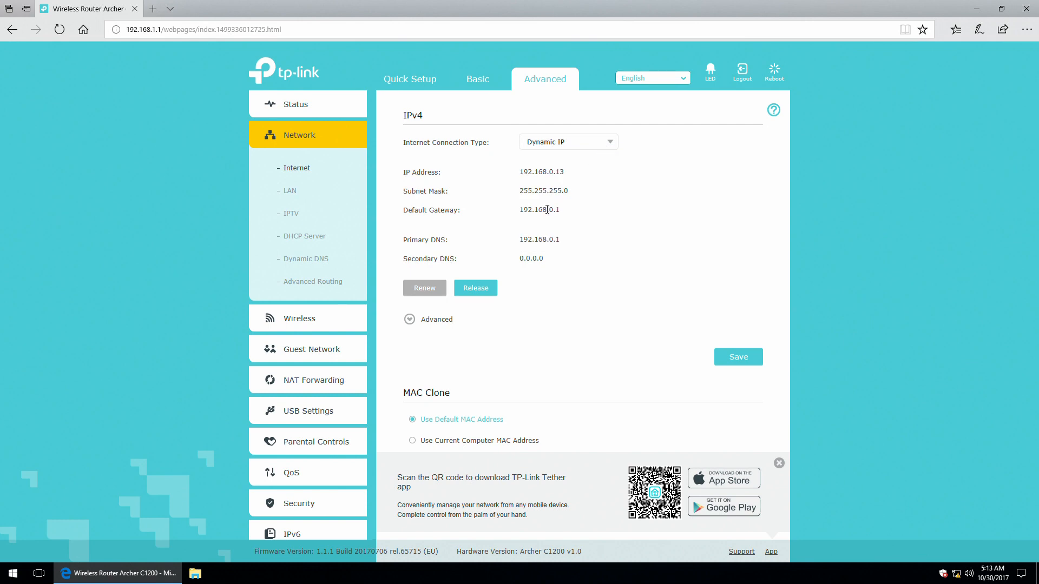
left_click(409, 321)
scroll(530, 319, "down", 2)
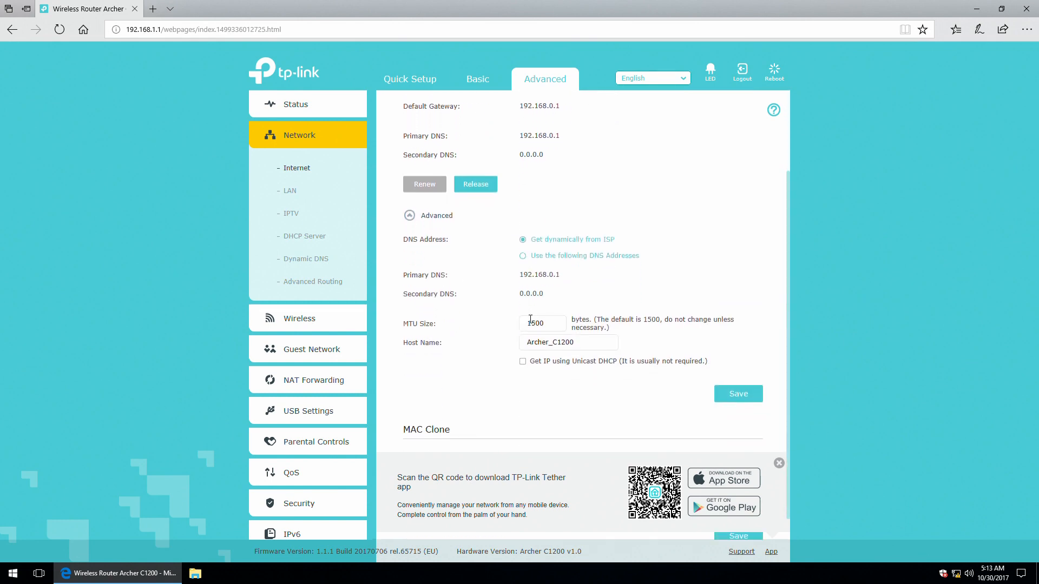
scroll(570, 286, "down", 1)
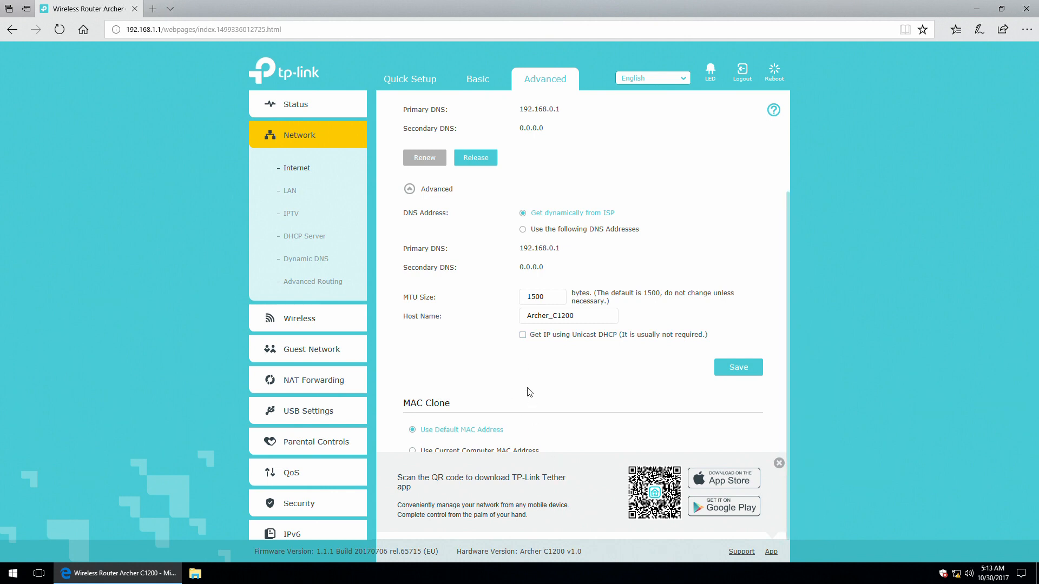
scroll(527, 390, "up", 3)
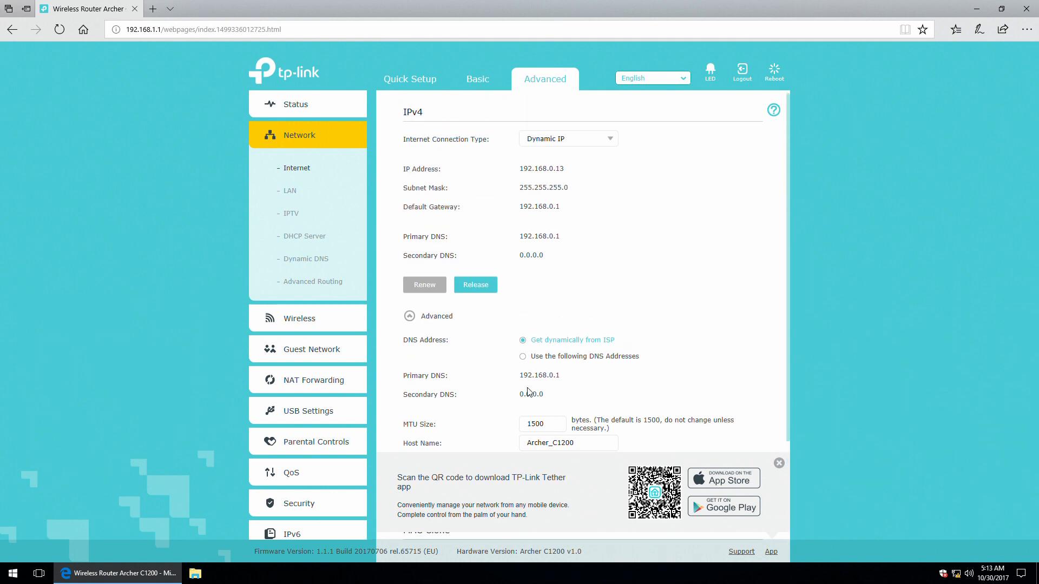
Review the LAN settings, leaving the subnet mask at 255.255.255.0.
left_click(307, 189)
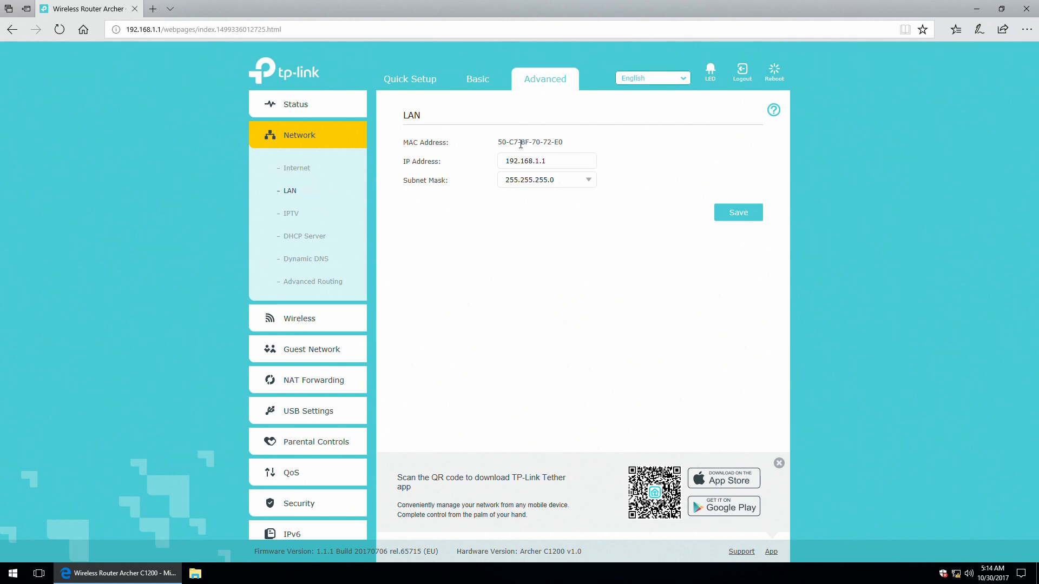
left_click_drag(514, 163, 550, 164)
left_click(550, 164)
left_click(591, 183)
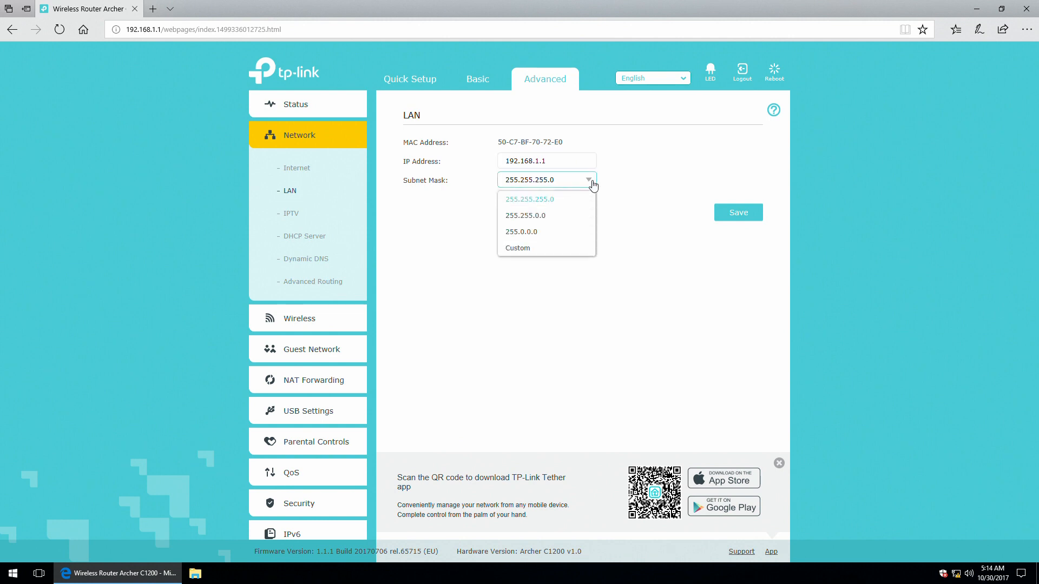
right_click(591, 182)
left_click(590, 182)
left_click(589, 181)
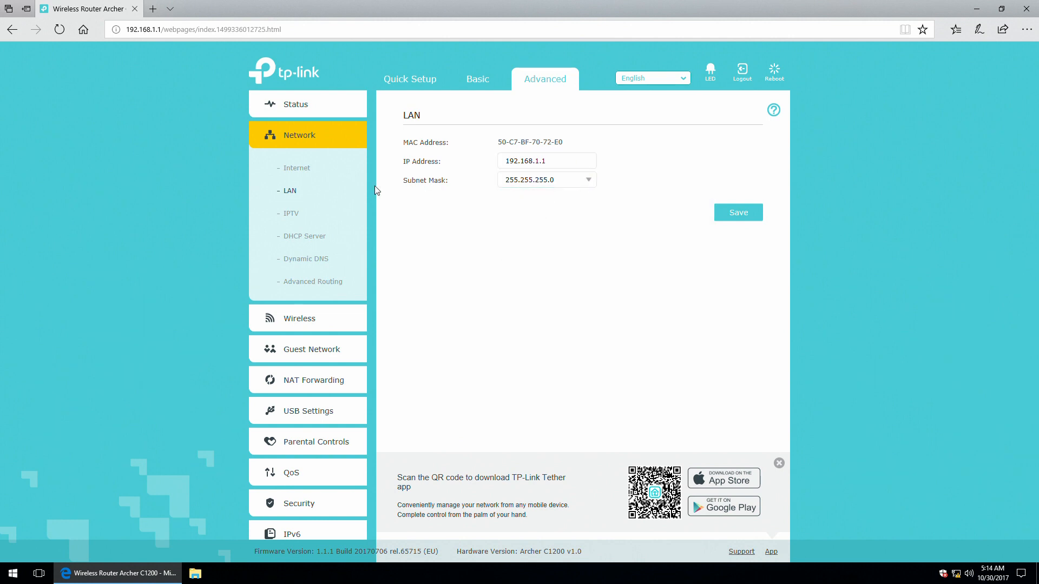
Check the IPTV settings keeping IGMP version V2, then open DHCP Server.
left_click(288, 216)
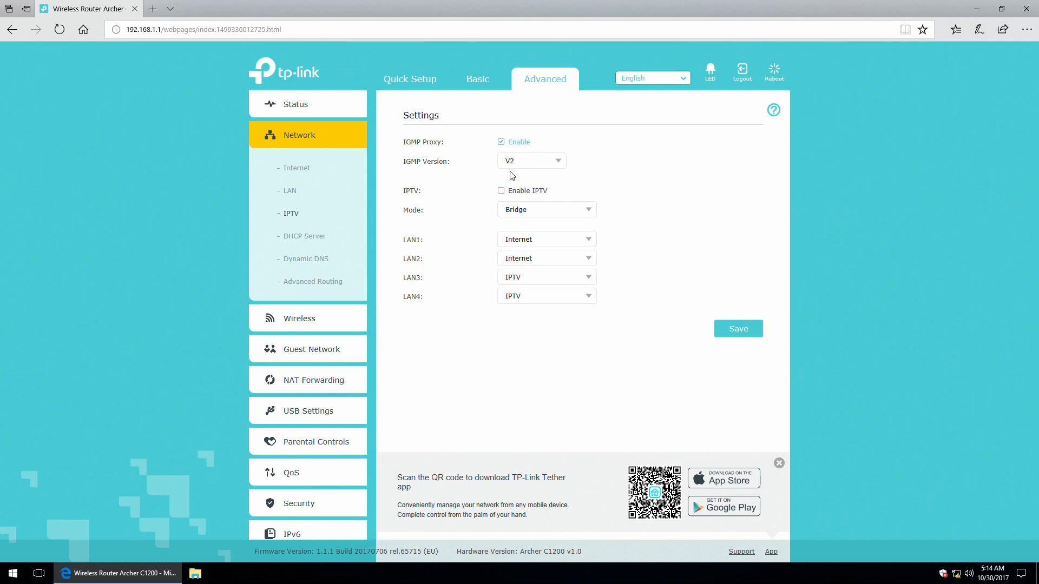
left_click(539, 161)
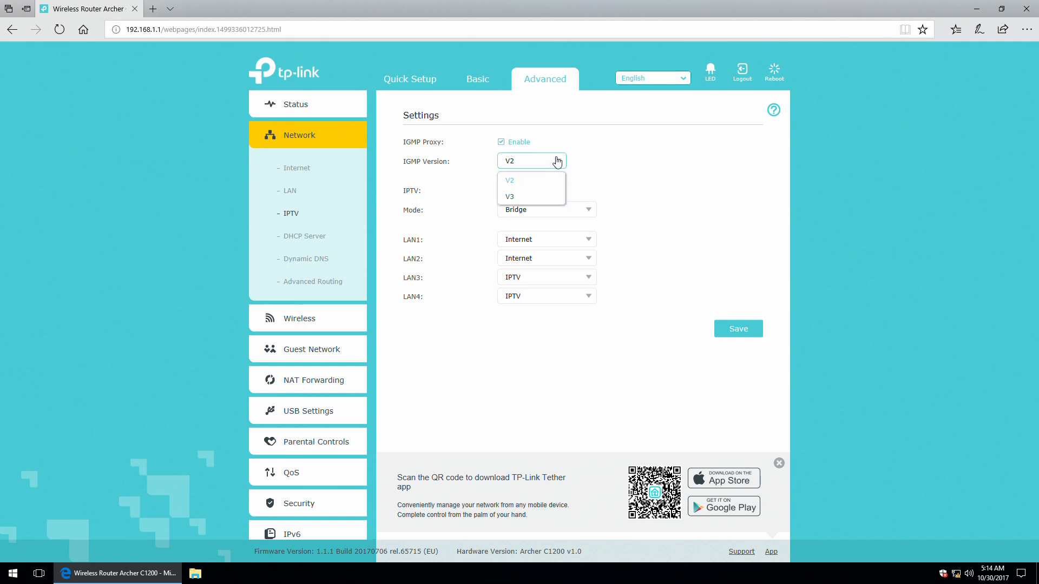
left_click(558, 163)
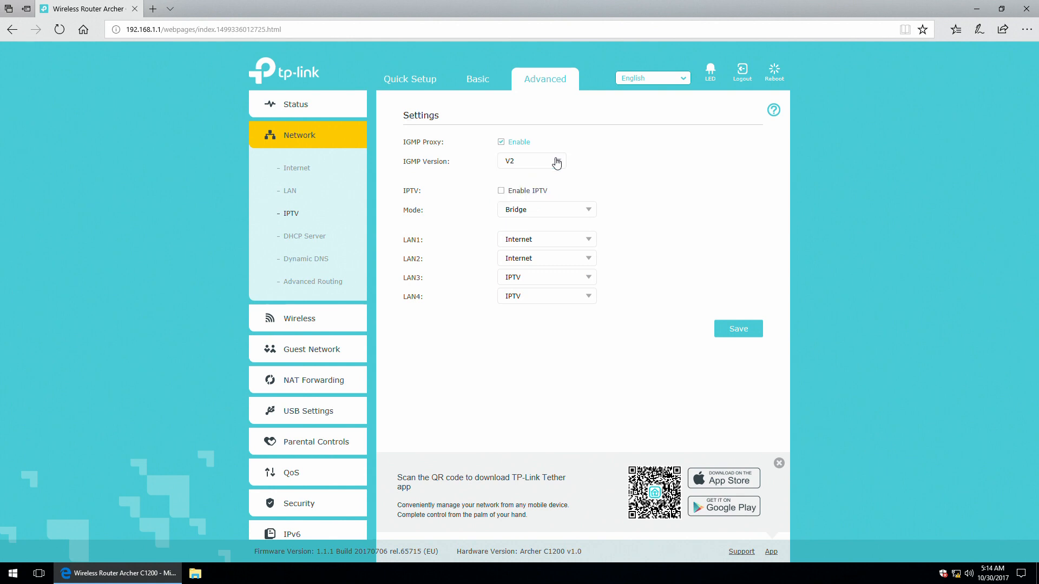
left_click(300, 238)
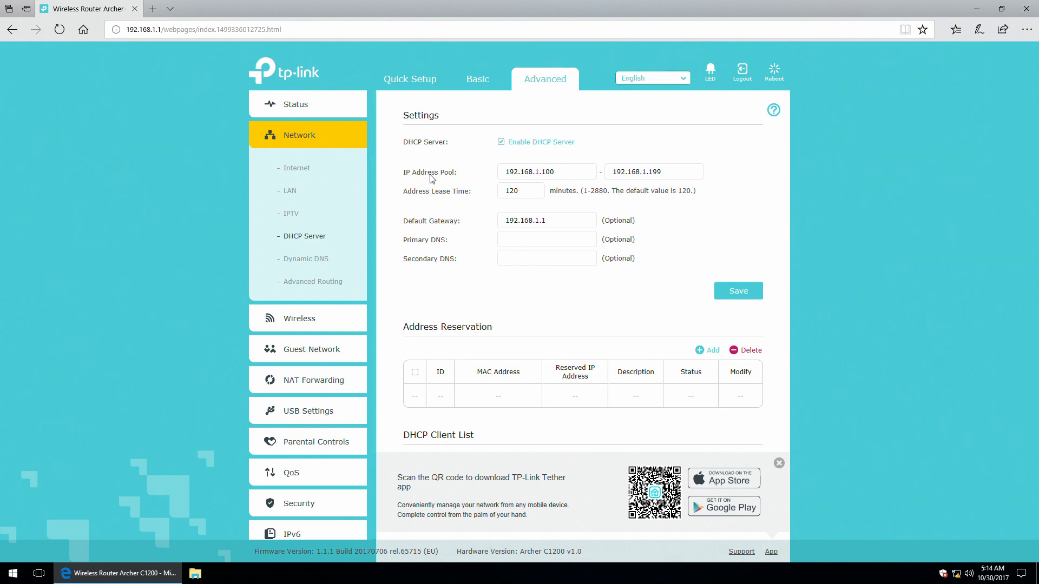
Inspect the DHCP pool start address and Primary/Secondary DNS fields without changing them.
left_click(548, 171)
left_click_drag(554, 171, 544, 172)
left_click(555, 170)
left_click(523, 241)
left_click(518, 259)
left_click(521, 244)
Start a blank address reservation entry and dismiss the Tether app banner.
left_click(705, 352)
left_click(533, 429)
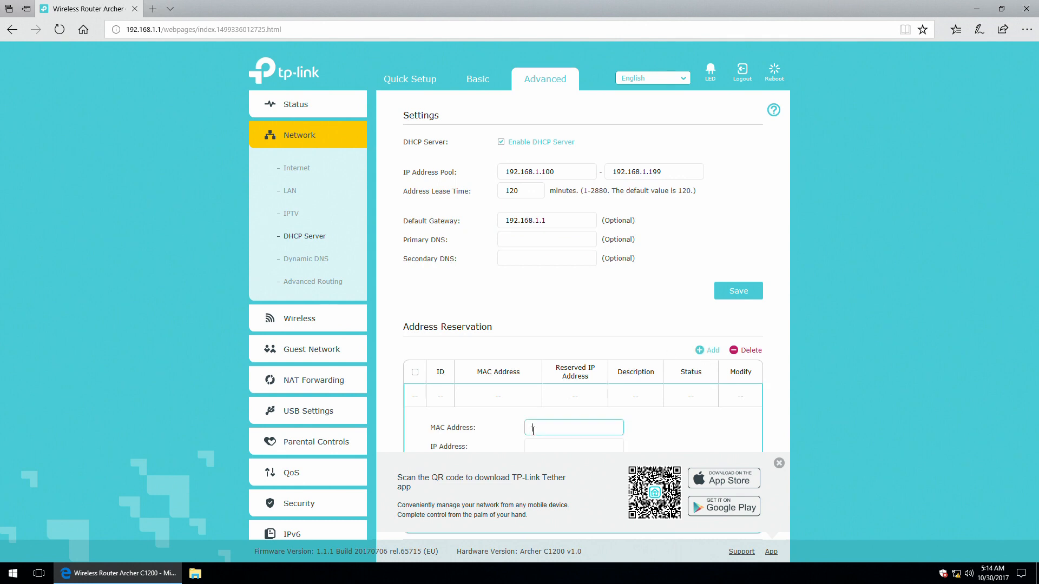
left_click(540, 444)
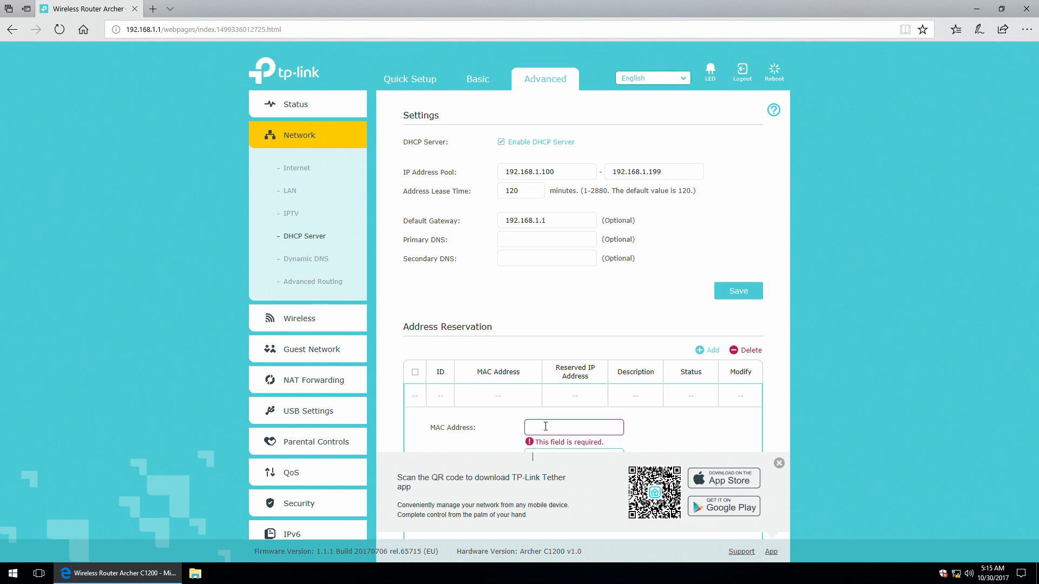
left_click(545, 427)
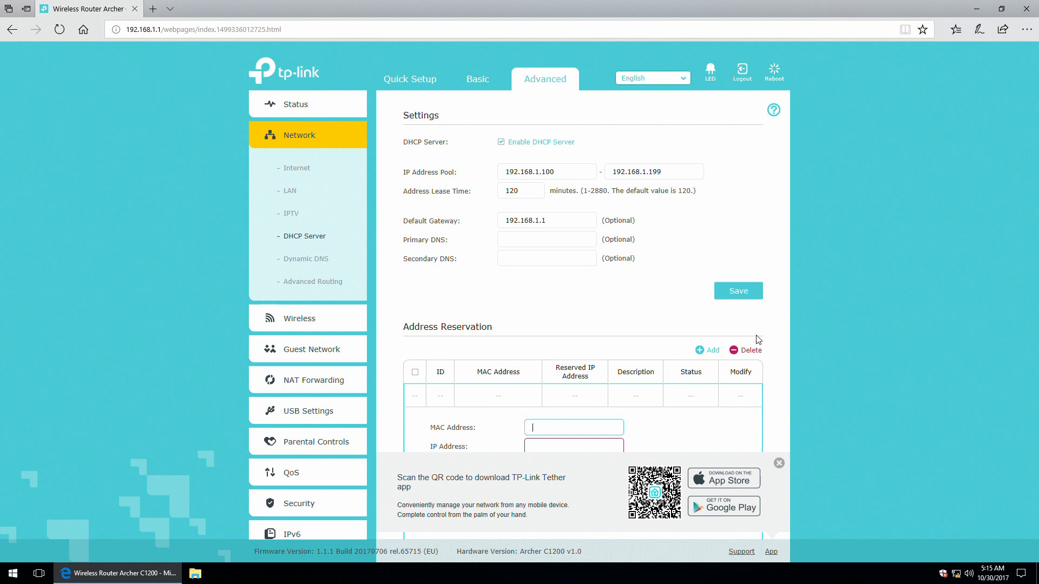
left_click(748, 353)
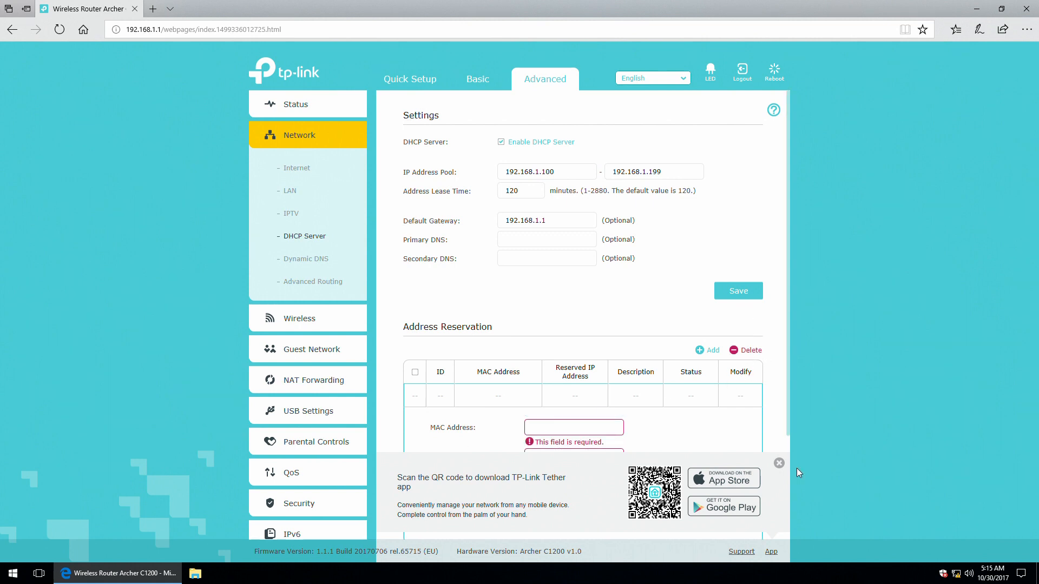
left_click(779, 463)
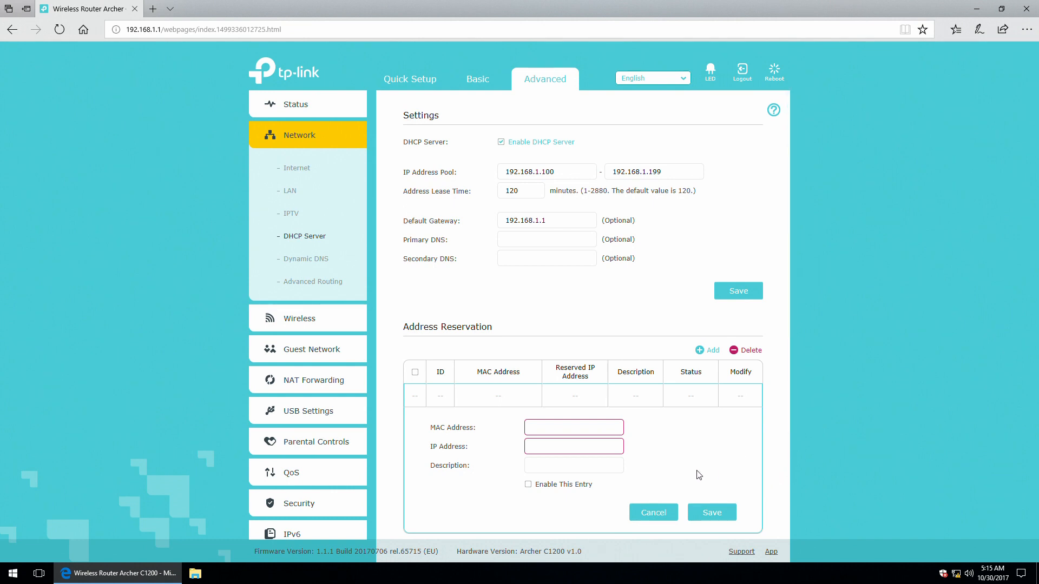
scroll(789, 403, "down", 3)
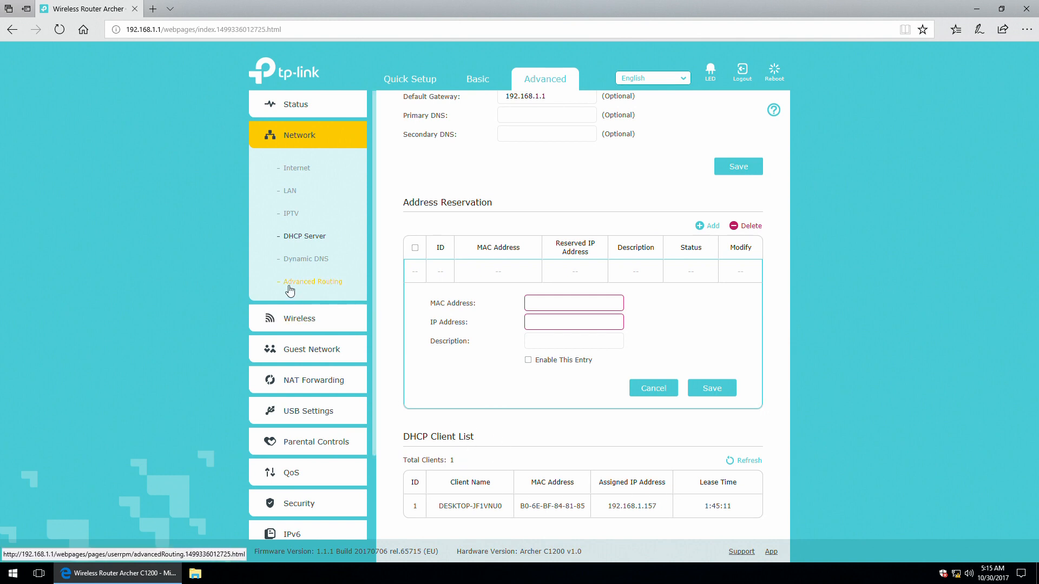
In Dynamic DNS, try NO-IP and DynDNS, return to TP-Link, then open Advanced Routing.
left_click(305, 259)
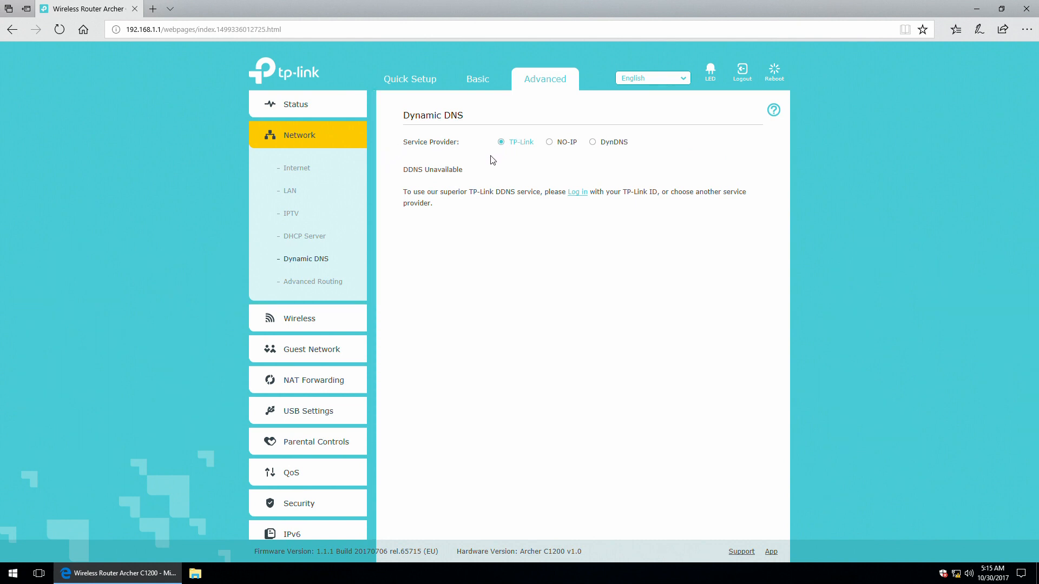
left_click(565, 144)
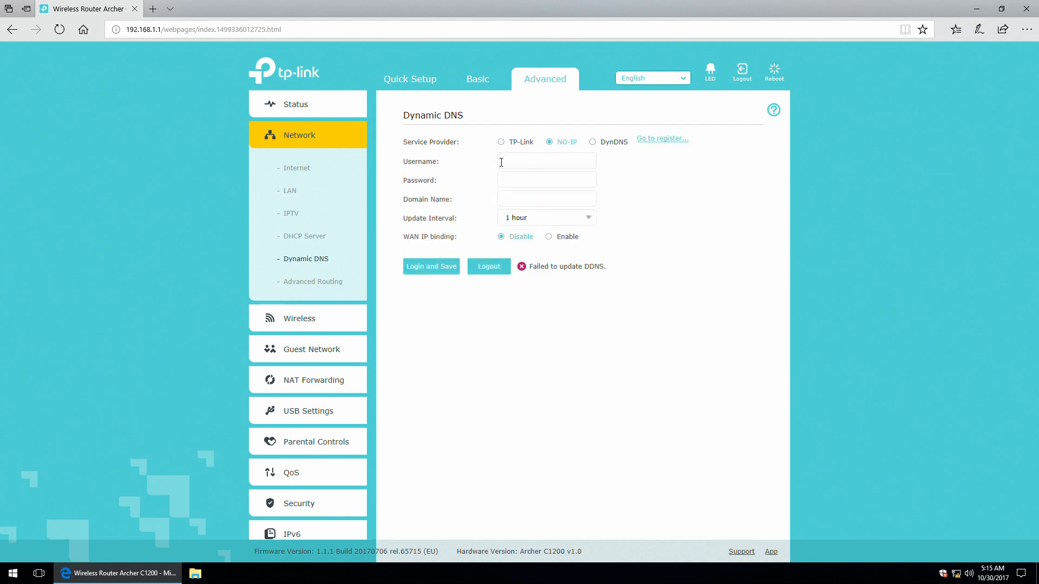
left_click(612, 146)
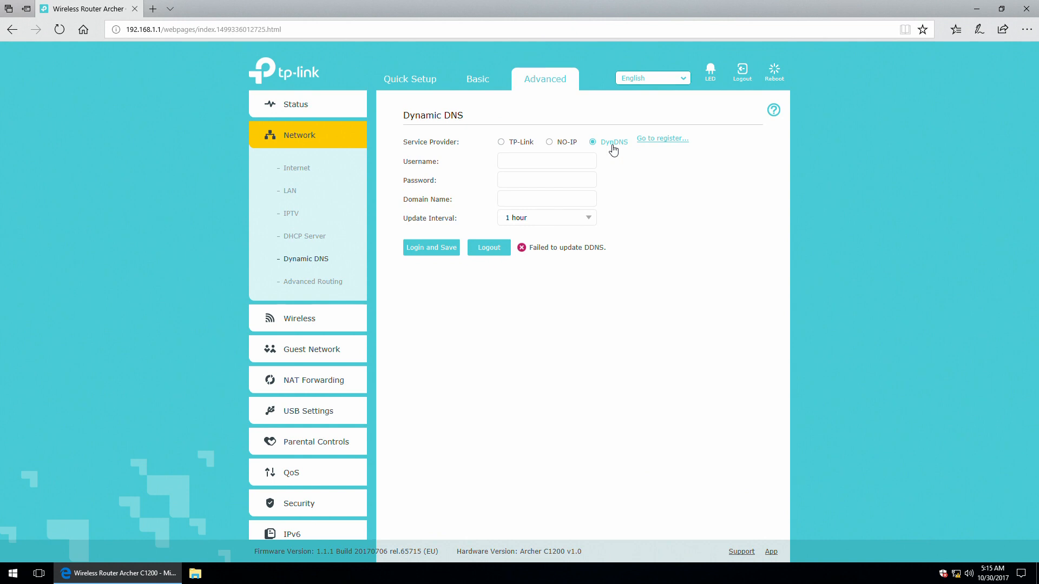
left_click(521, 144)
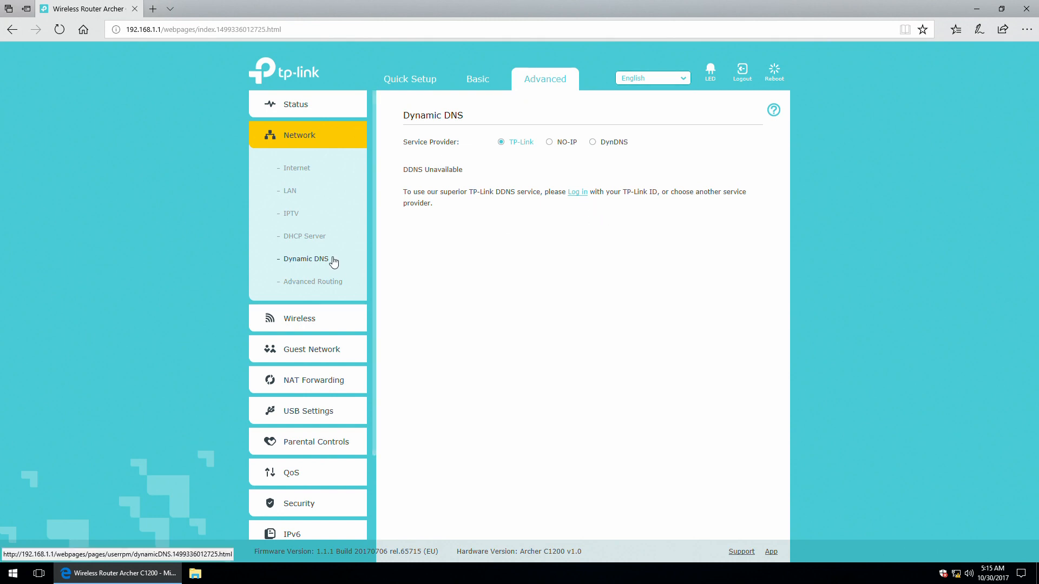
left_click(290, 285)
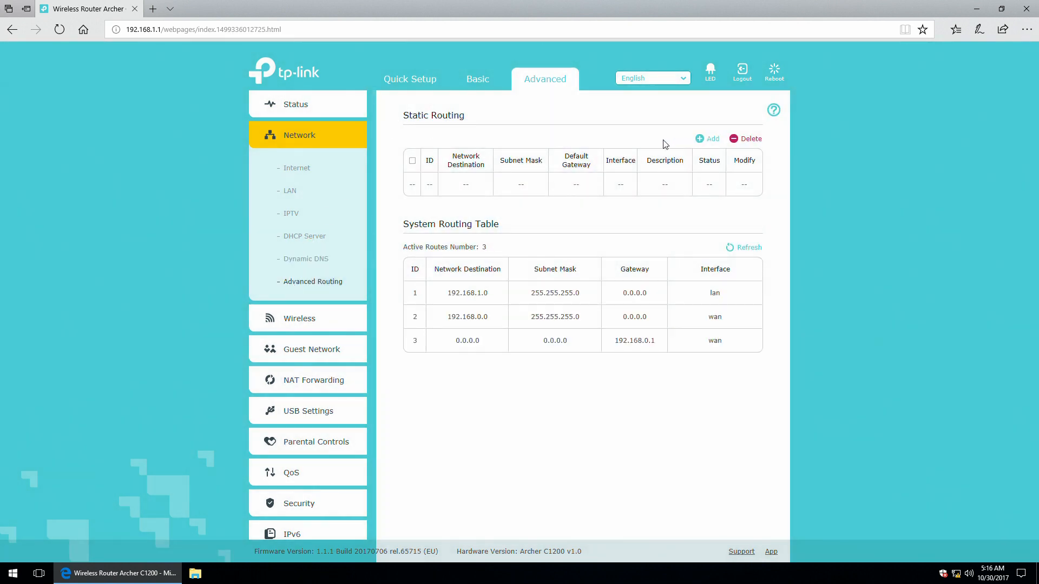
Start a new static route, step through its fields, try WAN then LAN as interface, and cancel it.
left_click(703, 139)
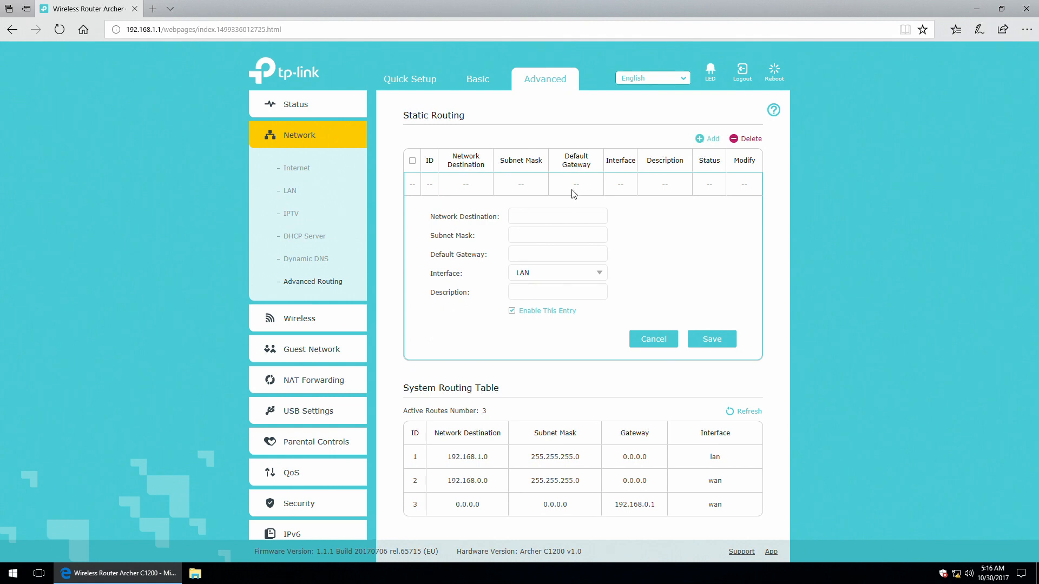
left_click(534, 223)
left_click(531, 235)
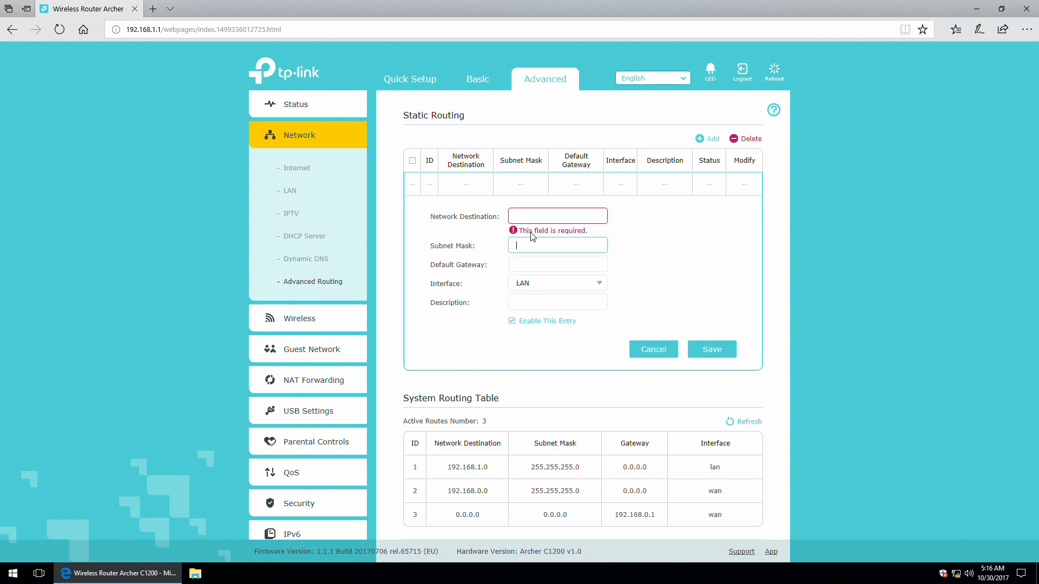
left_click(535, 260)
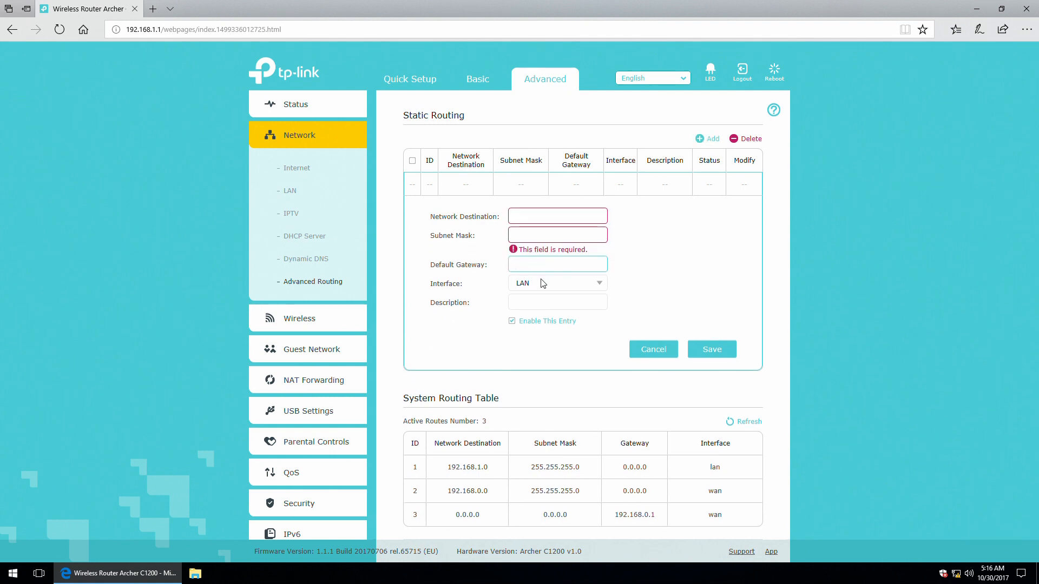
left_click(541, 283)
left_click(540, 305)
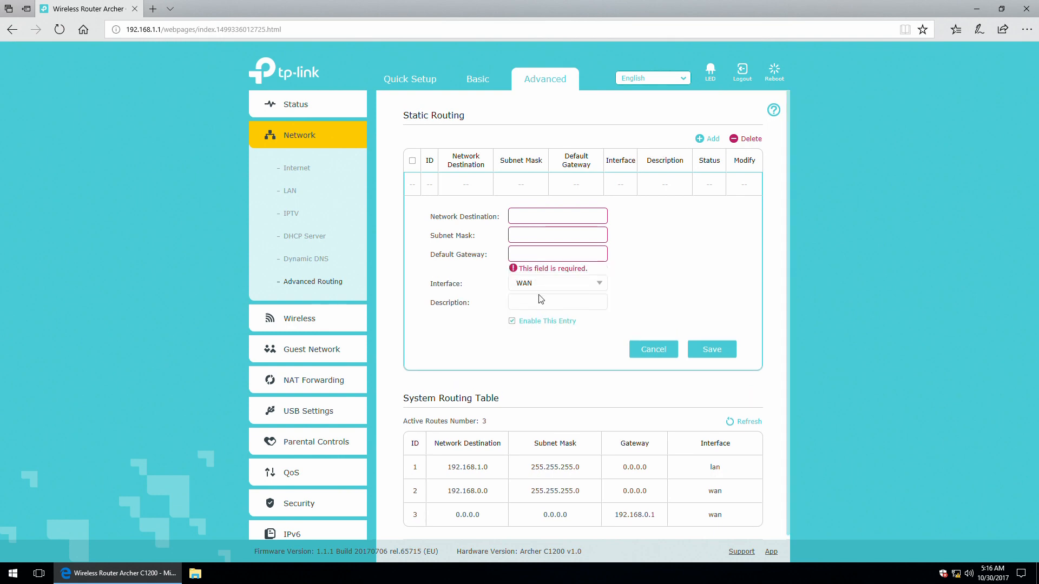
left_click(538, 275)
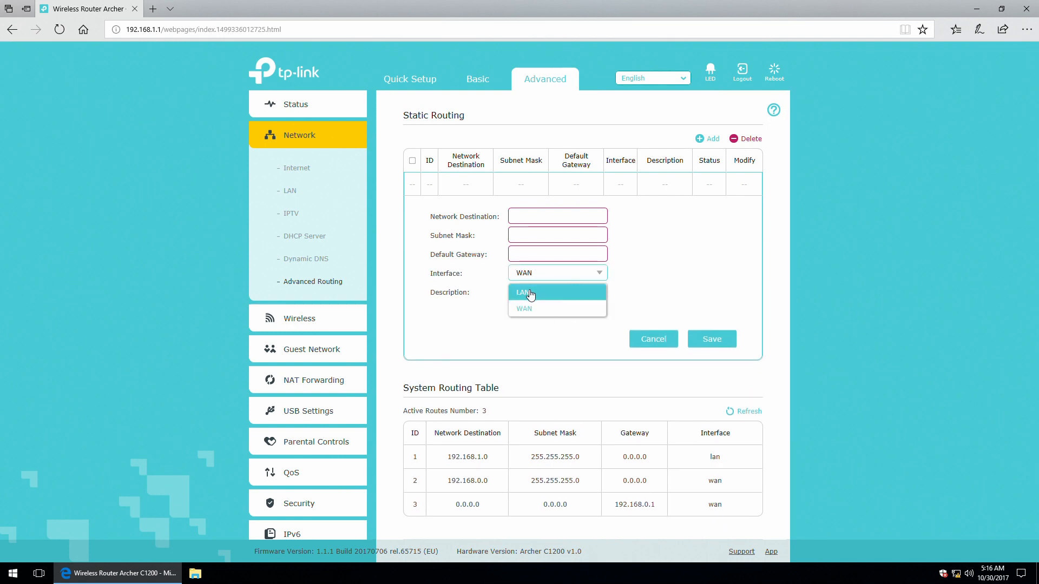
left_click(530, 293)
left_click(586, 292)
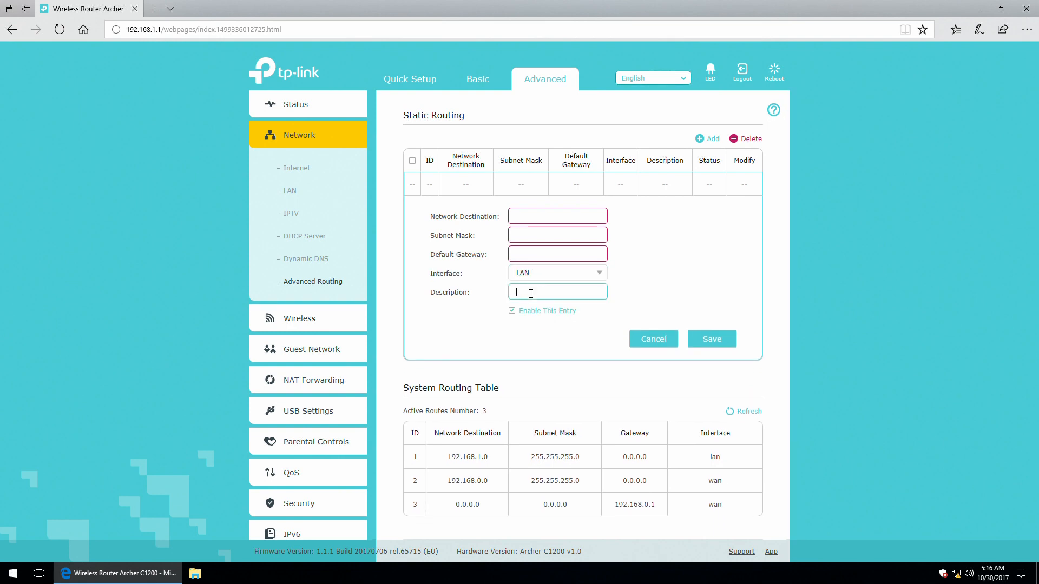
left_click(654, 340)
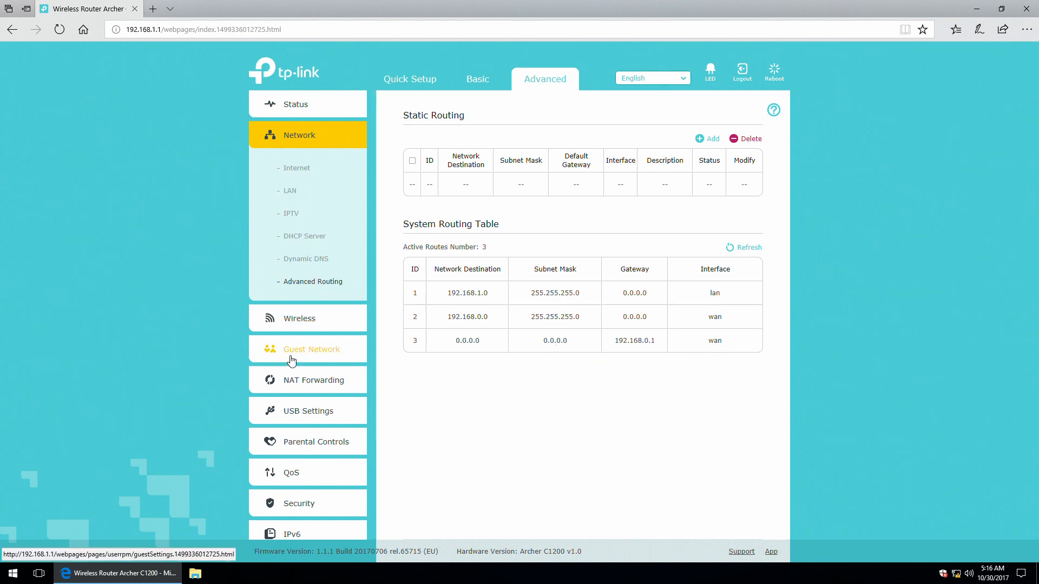
Open 2.4GHz Wireless Settings, keeping WPA/WPA2-Personal security and 802.11b/g/n mixed mode.
left_click(291, 320)
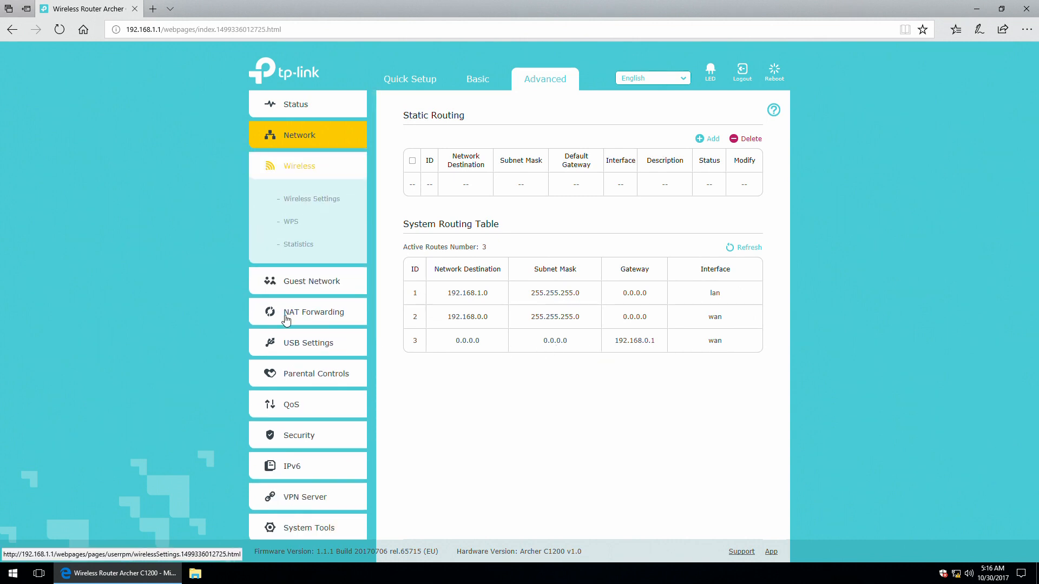
left_click(312, 200)
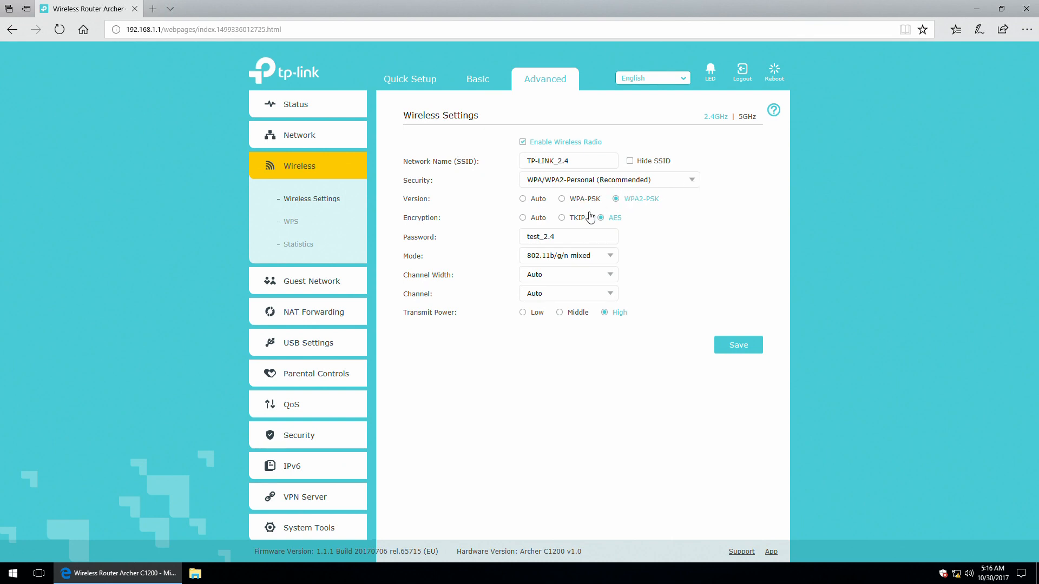
left_click(681, 185)
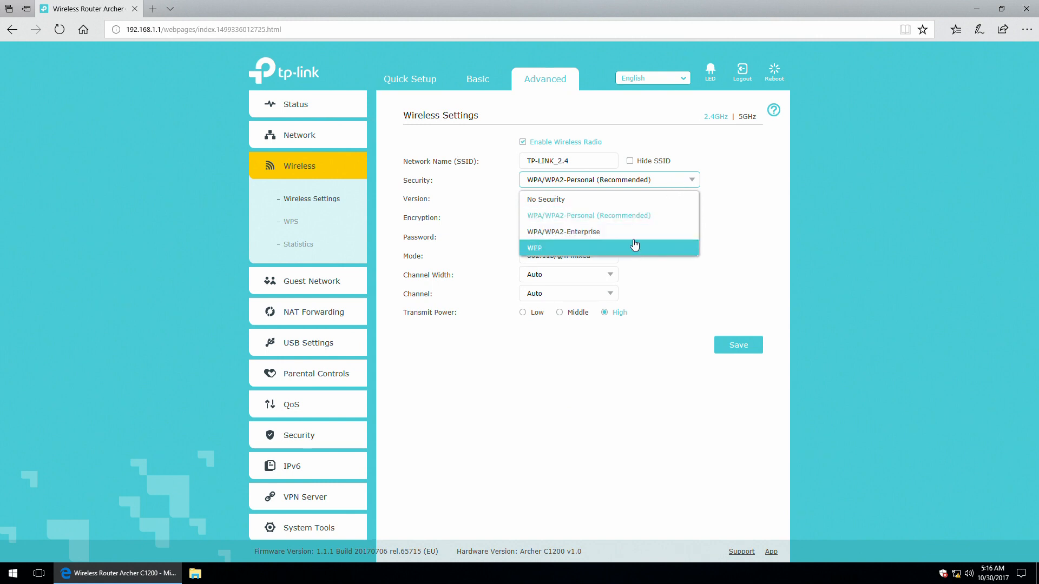
left_click(679, 179)
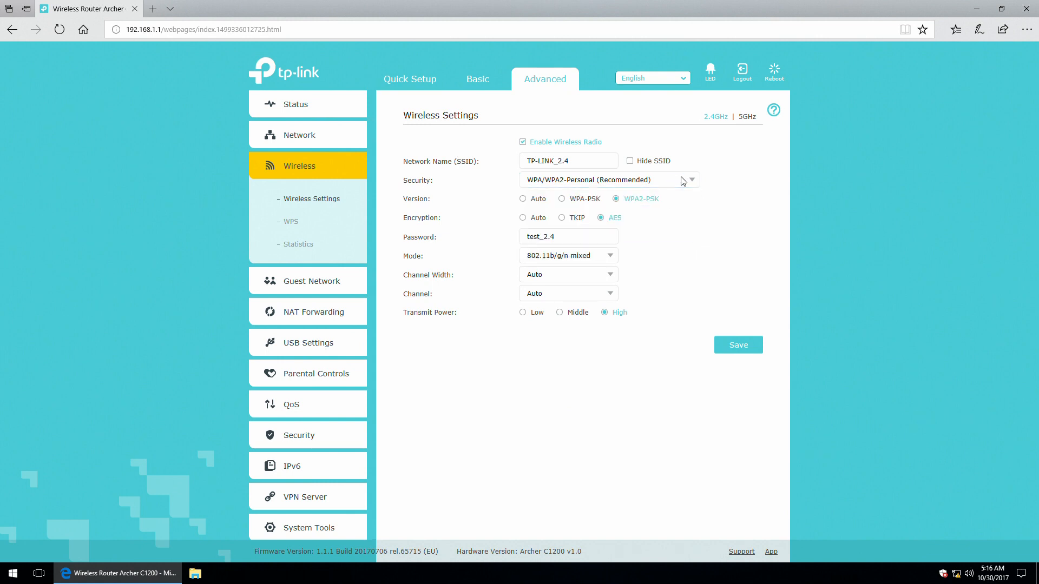
left_click(608, 258)
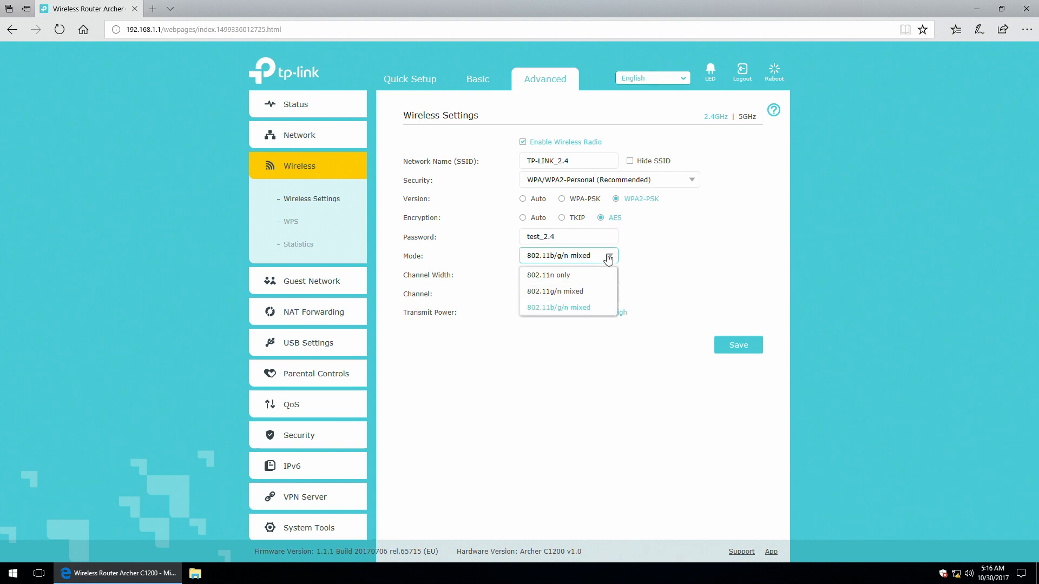
left_click(608, 258)
Set the 2.4GHz channel width to 40MHz and leave the channel on Auto.
left_click(592, 278)
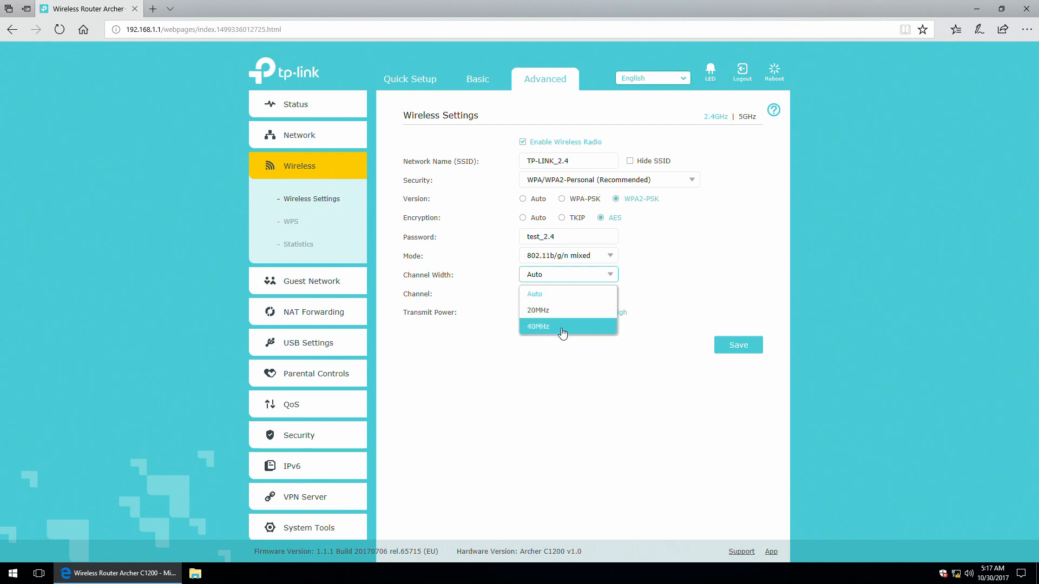
left_click(538, 327)
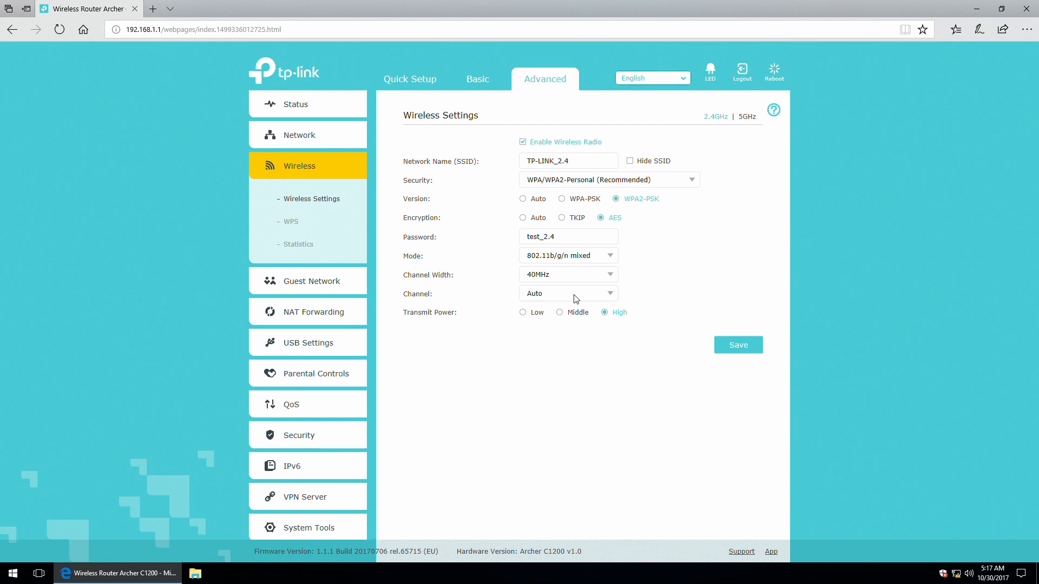
left_click(610, 295)
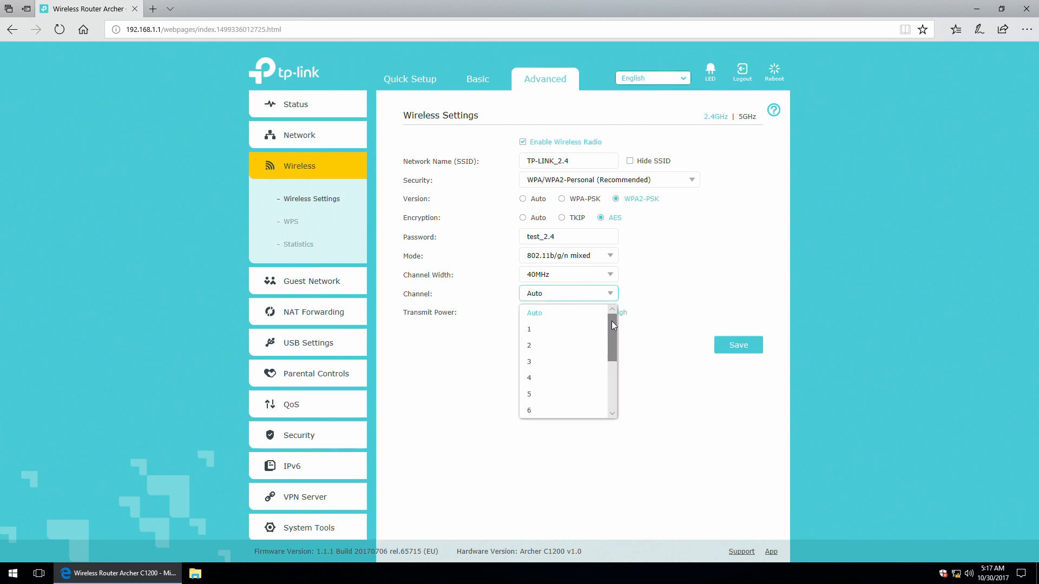
mouse_move(611, 320)
left_mouse_down()
mouse_move(615, 378)
mouse_move(612, 300)
left_mouse_up()
left_click(610, 294)
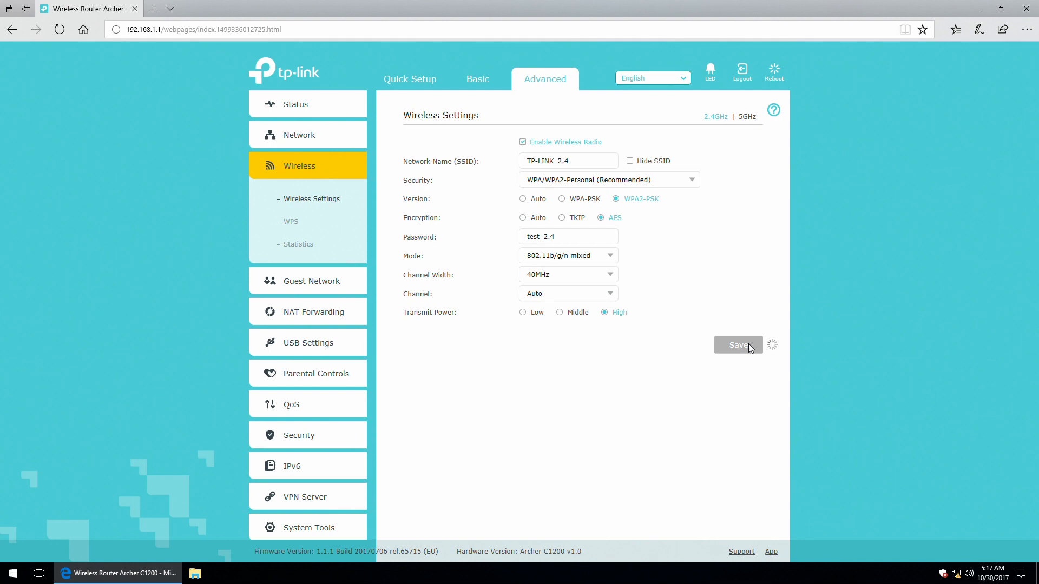
Switch to the 5GHz band, keeping WPA/WPA2-Personal security and 802.11a/n/ac mixed mode.
left_click(747, 117)
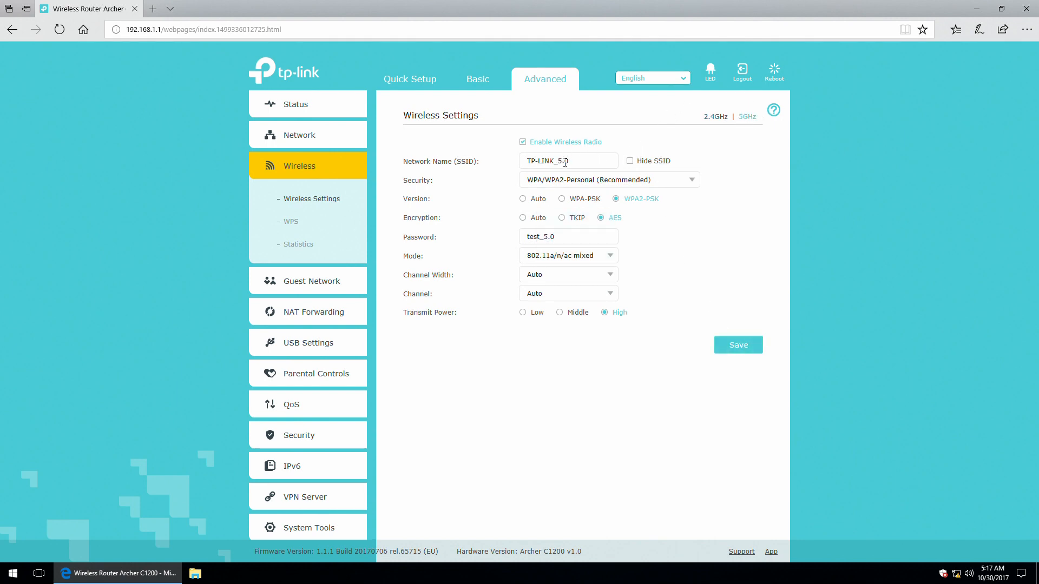
left_click(659, 181)
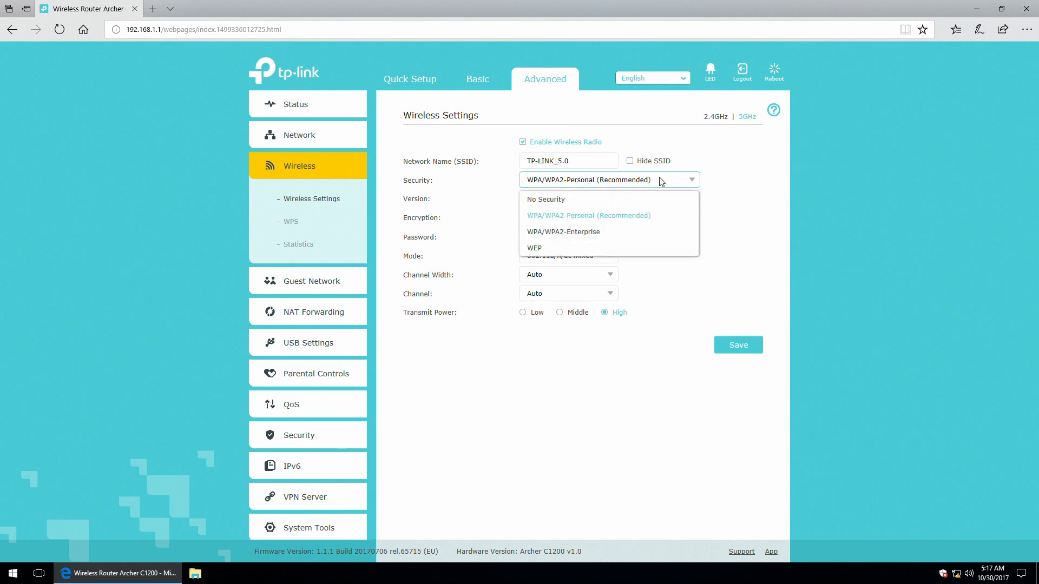
left_click(670, 180)
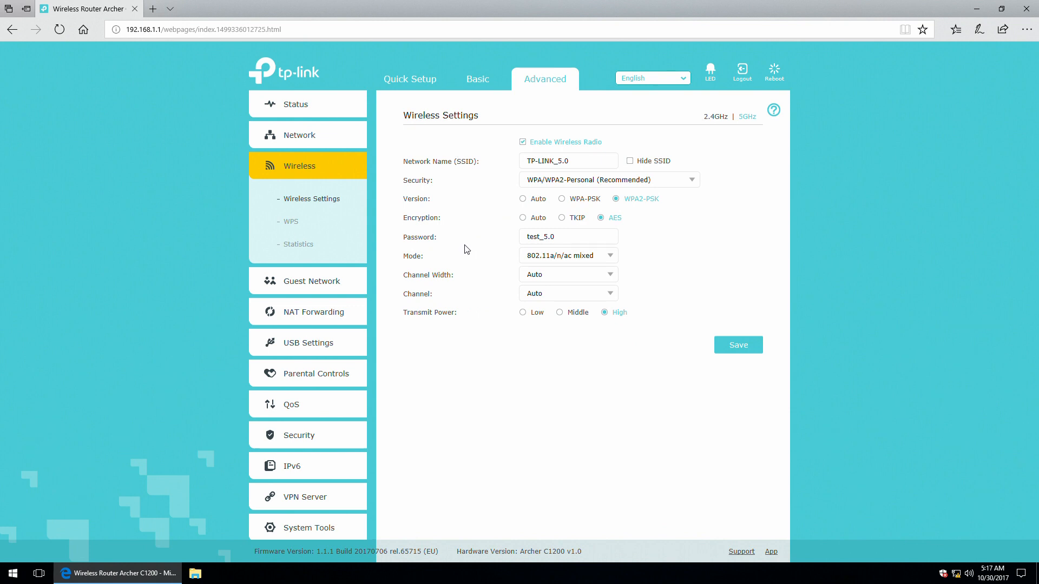
left_click(586, 259)
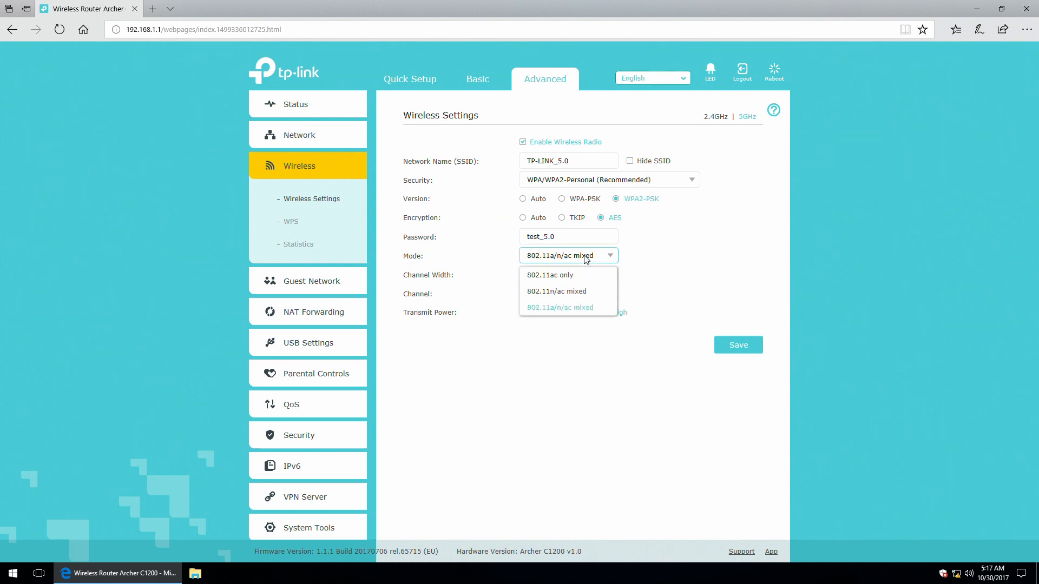
left_click(586, 260)
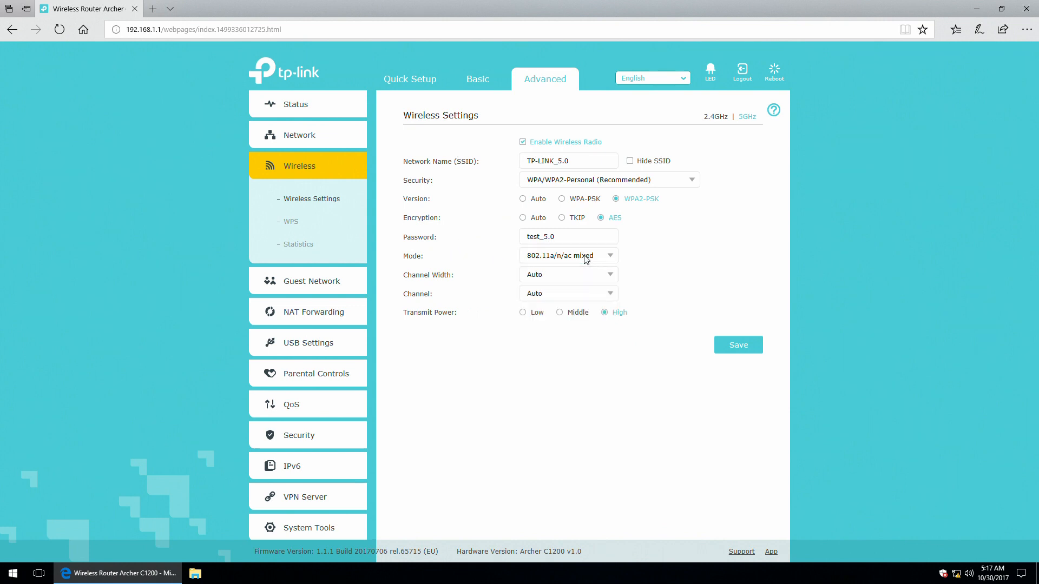
Set the 5GHz channel width to 80MHz with the channel on Auto, then go to WPS.
left_click(564, 277)
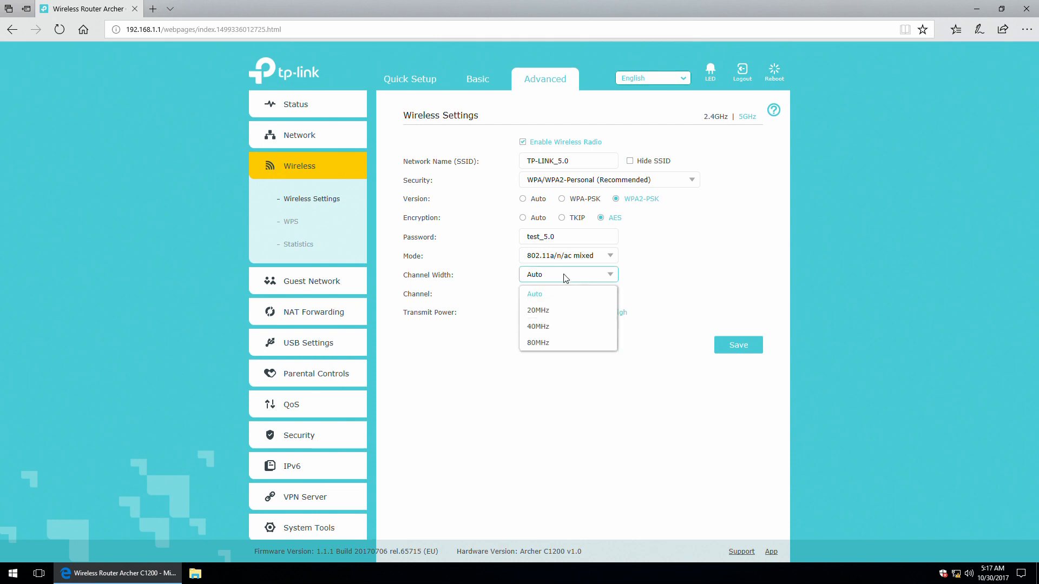
left_click(557, 342)
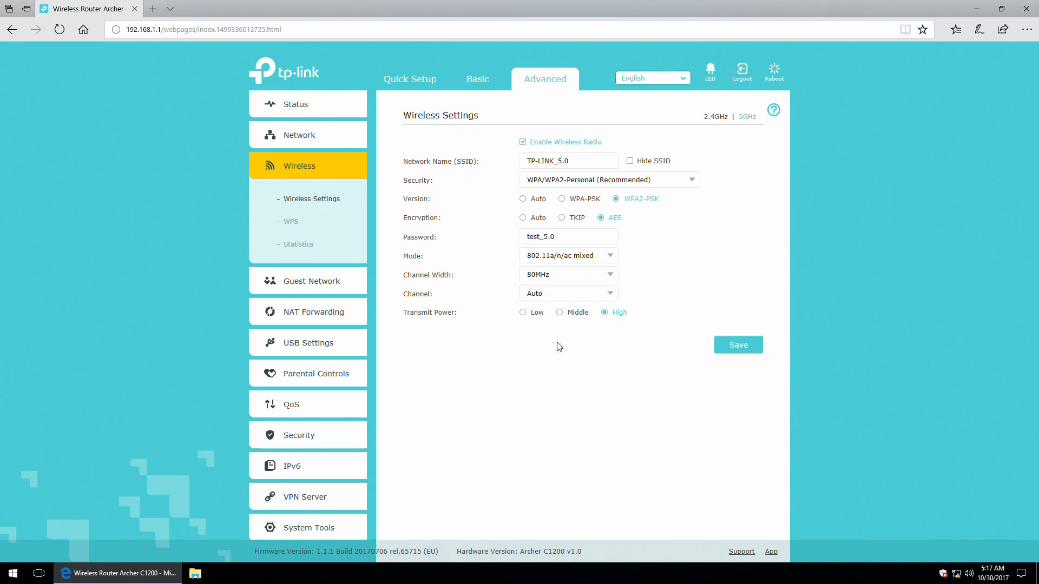
left_click(565, 293)
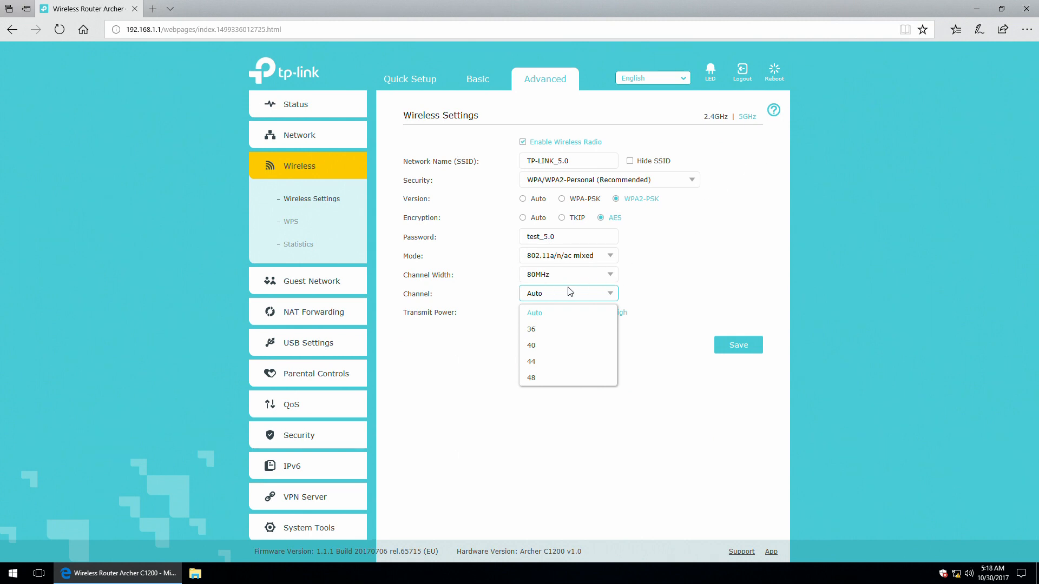
left_click(586, 295)
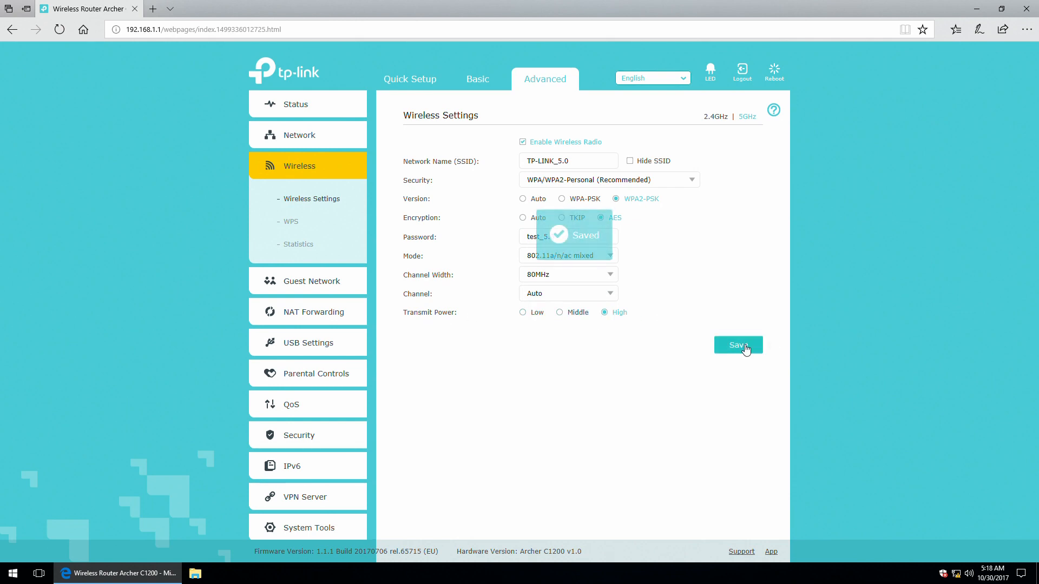
left_click(291, 224)
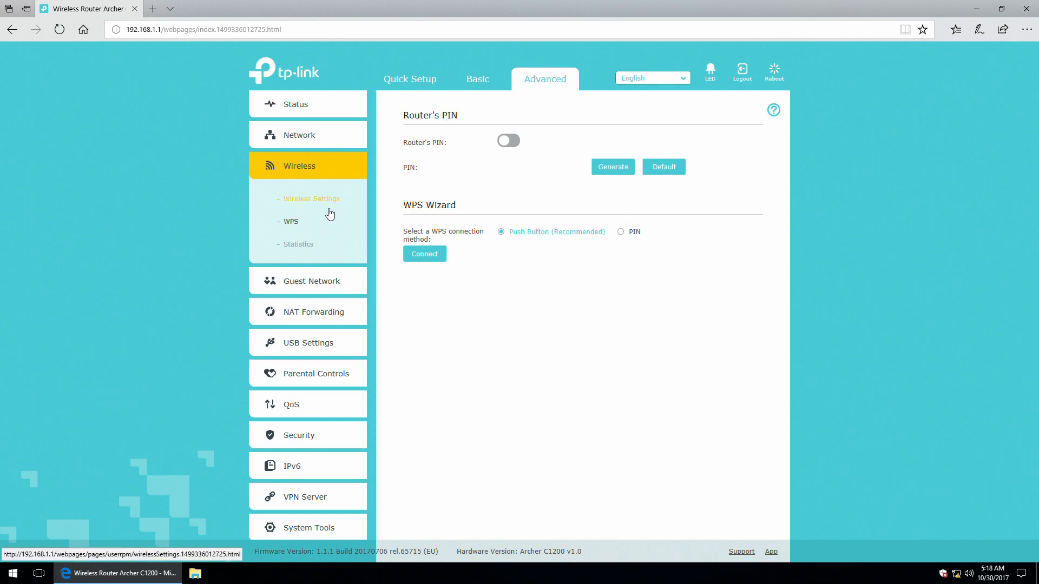
Check wireless Statistics and the 2.4GHz and 5GHz Guest Network settings, then expand NAT Forwarding.
left_click(300, 247)
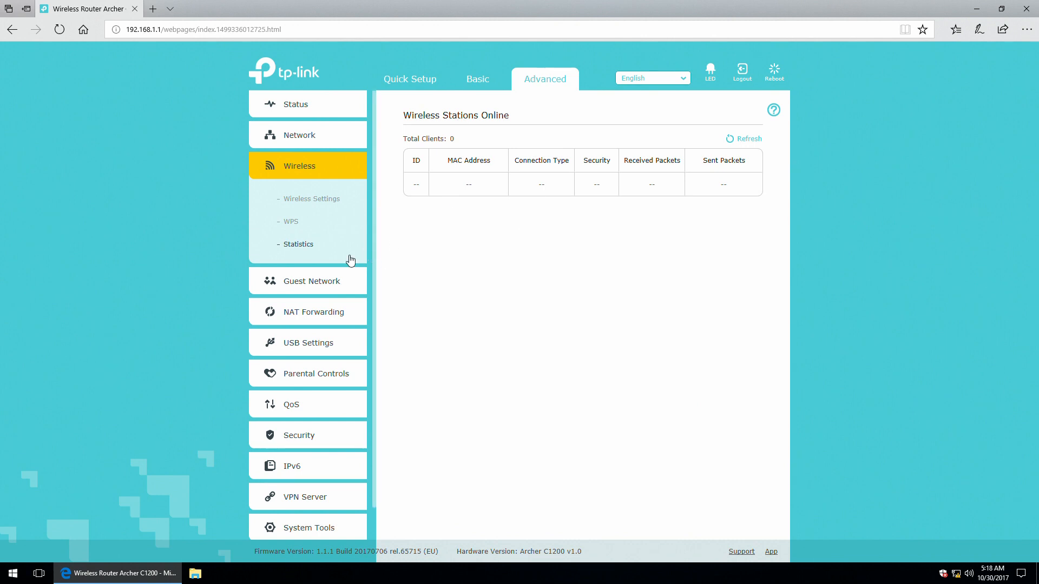
left_click(294, 283)
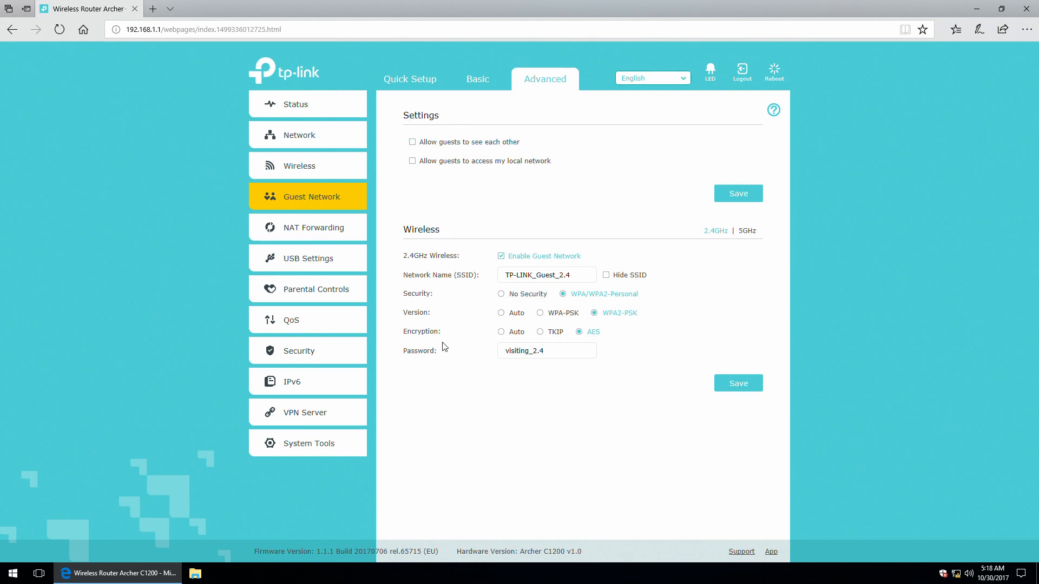
left_click(549, 351)
left_click(747, 231)
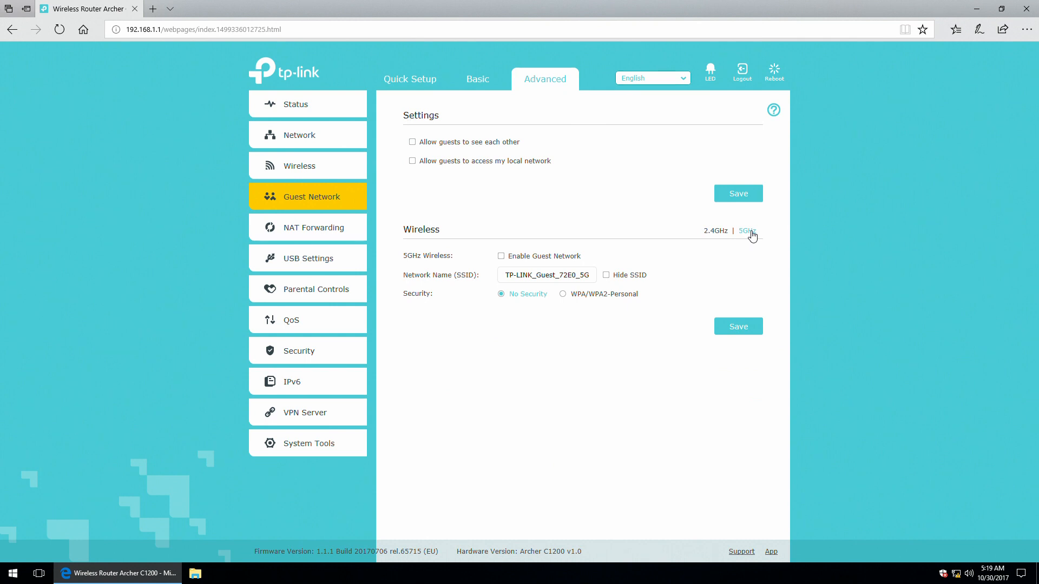
left_click(714, 232)
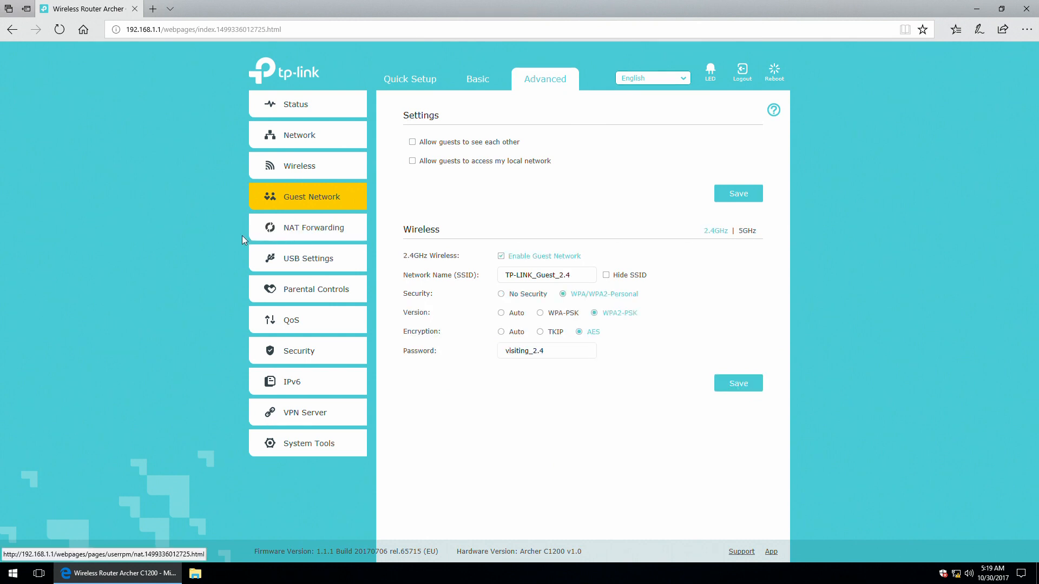
left_click(297, 231)
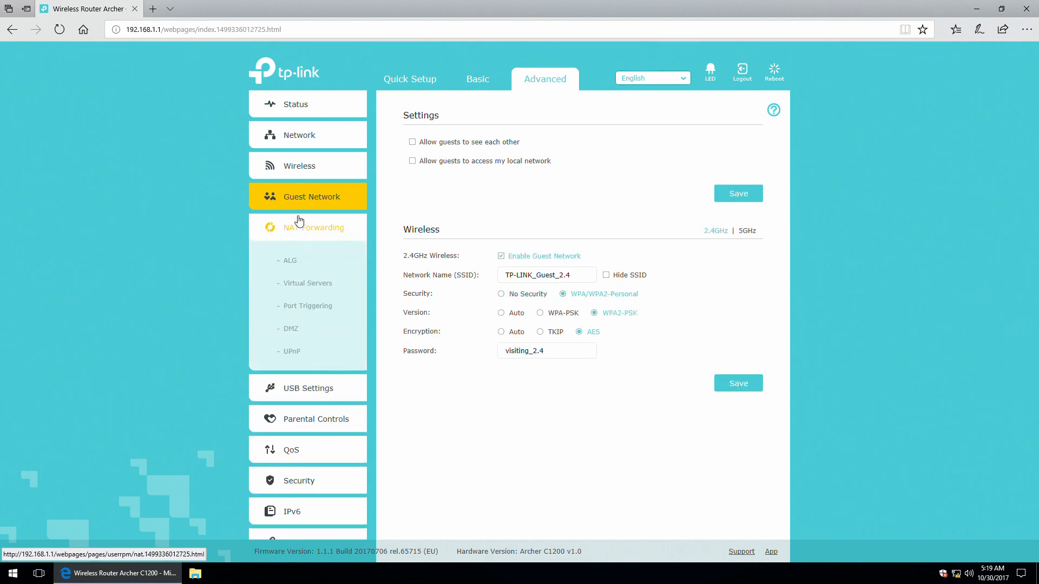
Review the ALG page with all gateways and passthroughs enabled, then go to Virtual Servers.
left_click(292, 263)
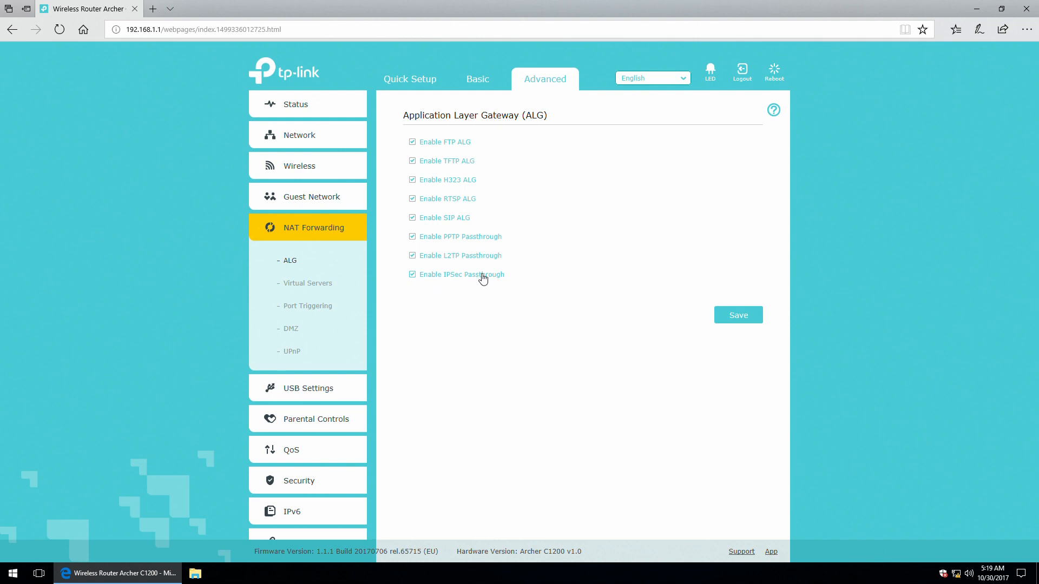
left_click(295, 284)
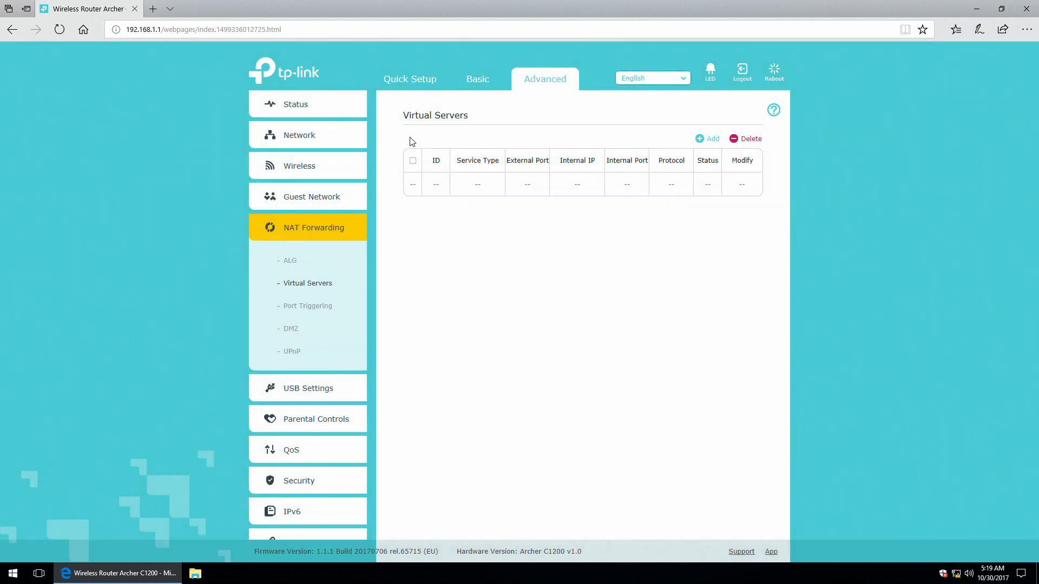
left_click(701, 139)
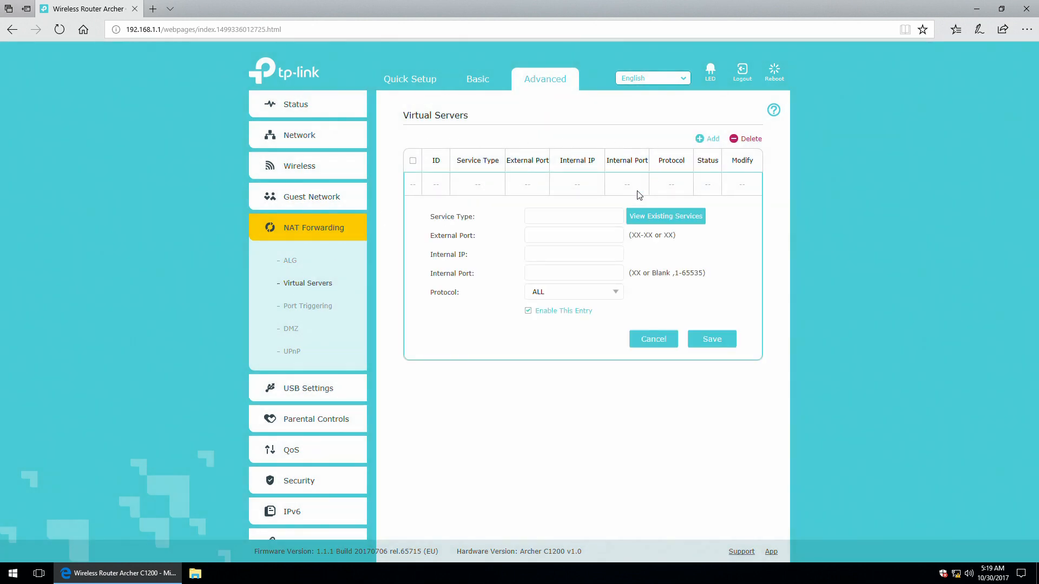
left_click(665, 217)
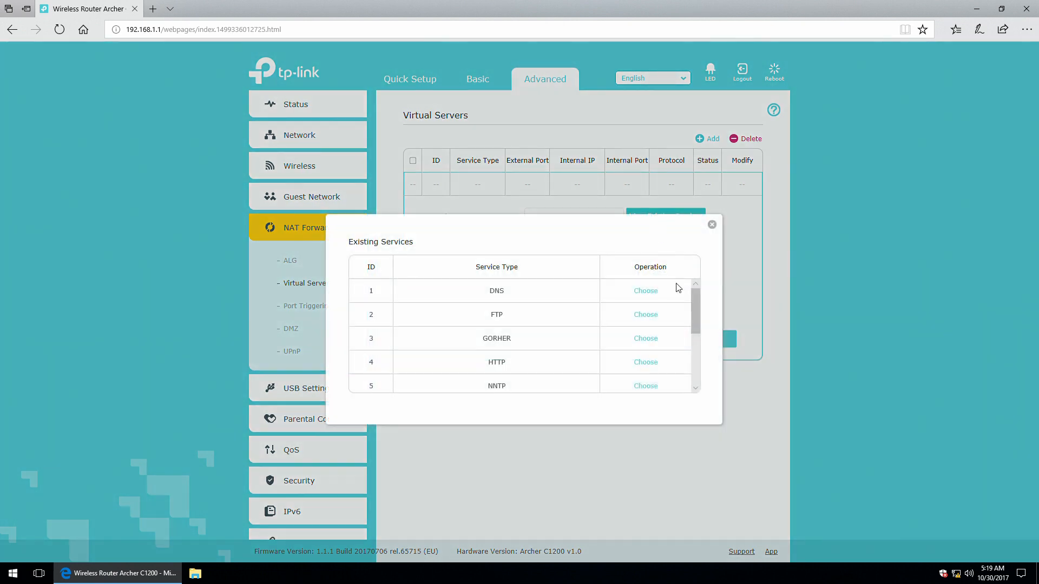
mouse_move(693, 297)
left_mouse_down()
mouse_move(696, 355)
mouse_move(695, 291)
left_mouse_up()
left_click(712, 224)
left_click(540, 221)
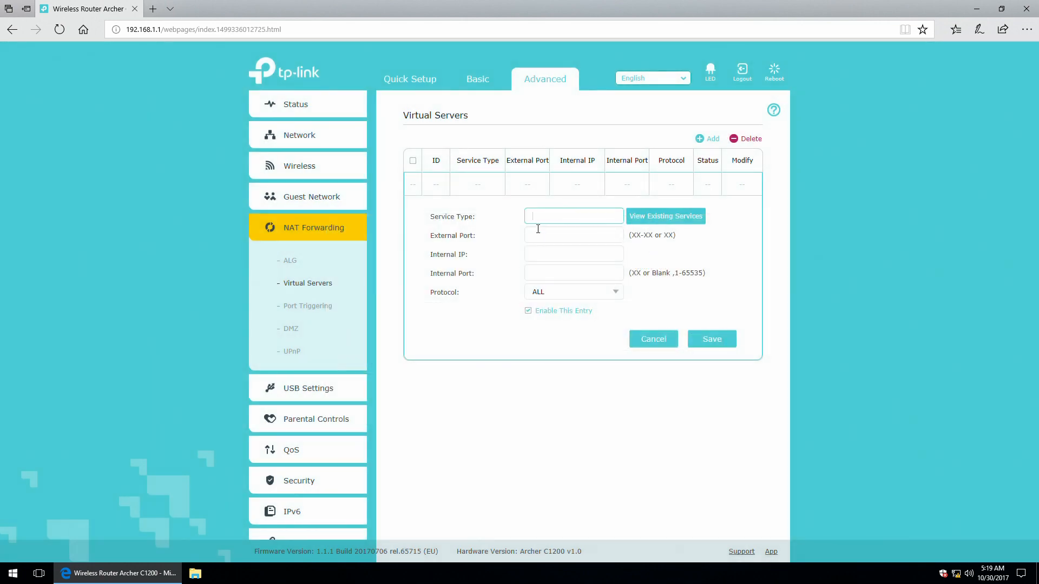
left_click(538, 234)
left_click(534, 252)
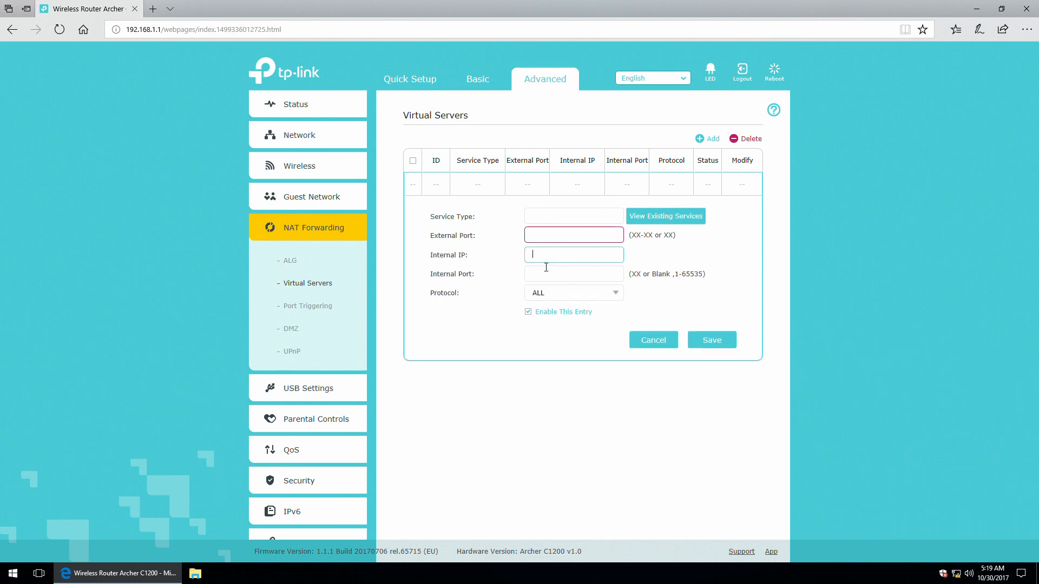
left_click(541, 271)
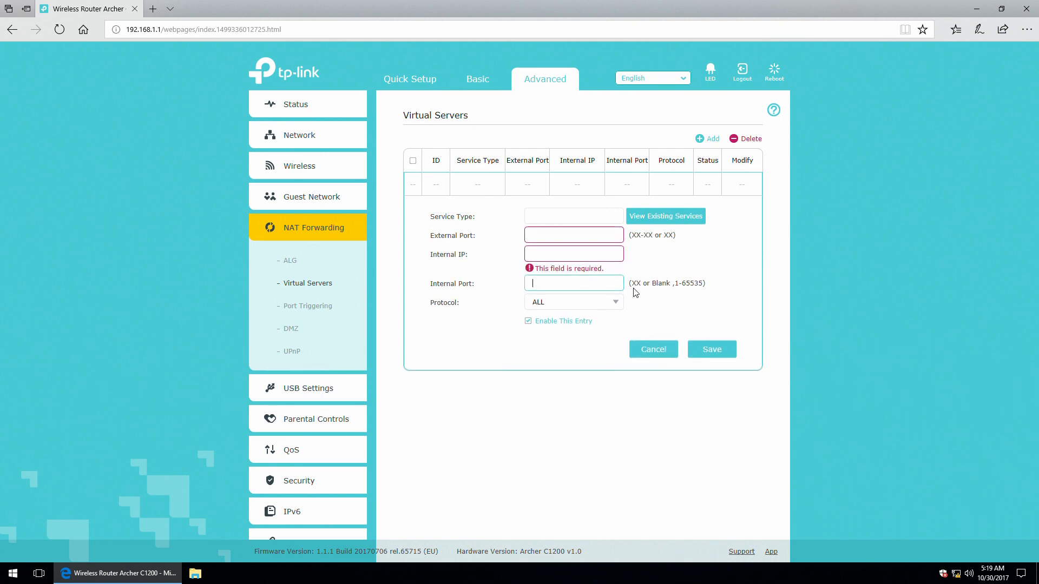
left_click(584, 301)
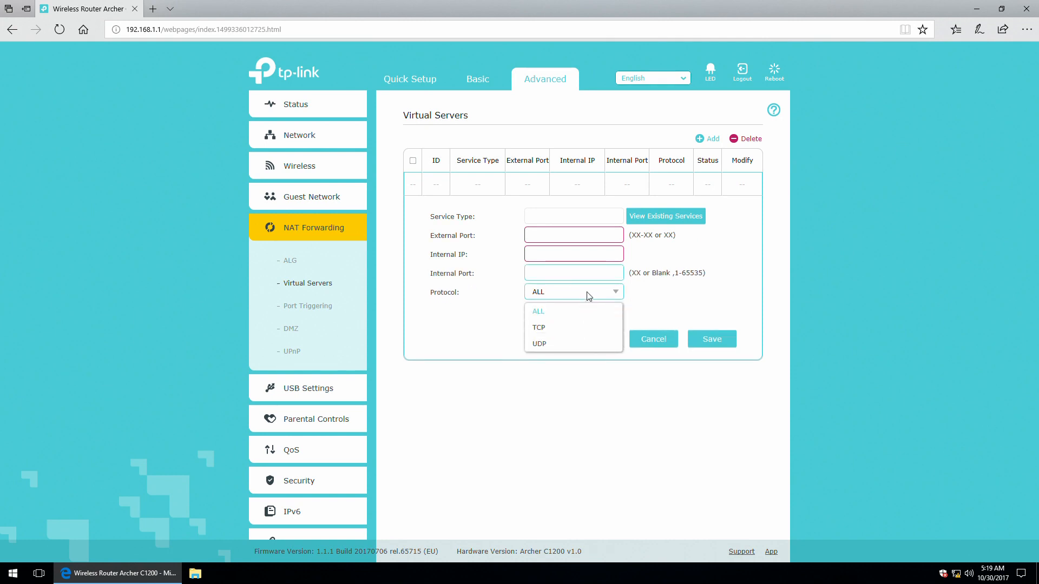
left_click(588, 295)
Discard the virtual server entry, start a new port trigger and browse the existing applications list.
left_click(659, 341)
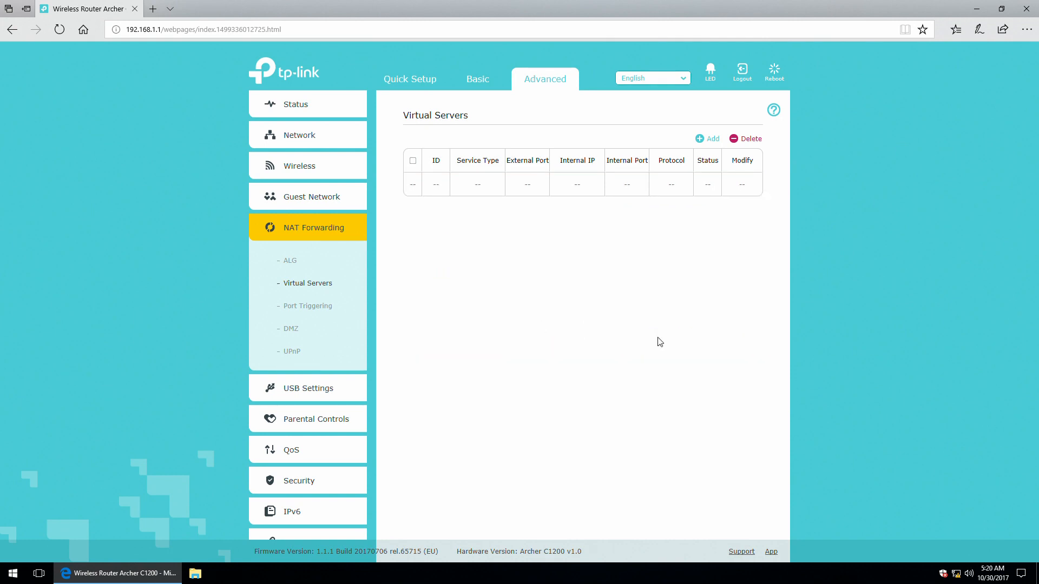
left_click(299, 307)
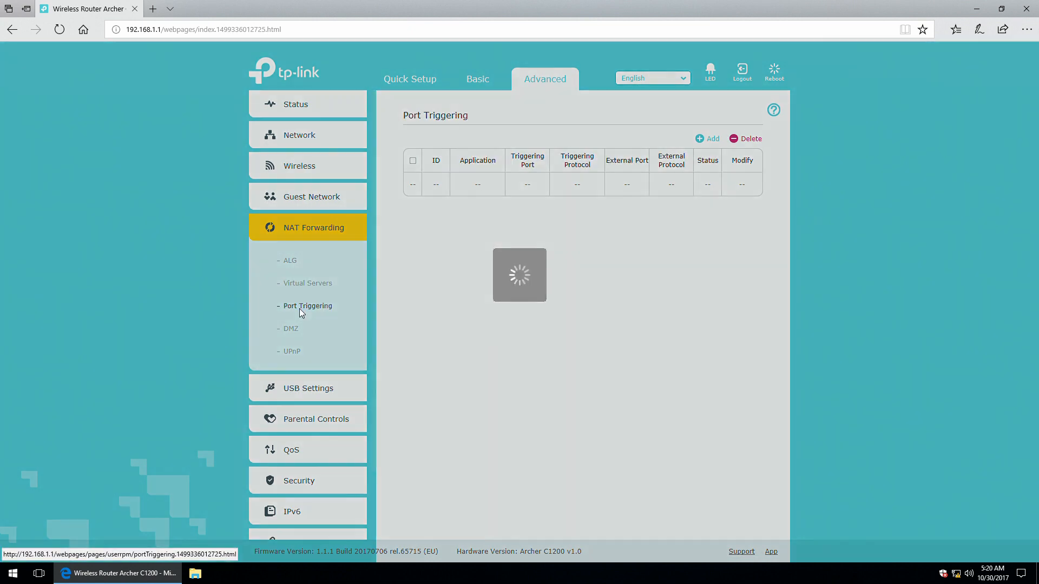
left_click(706, 137)
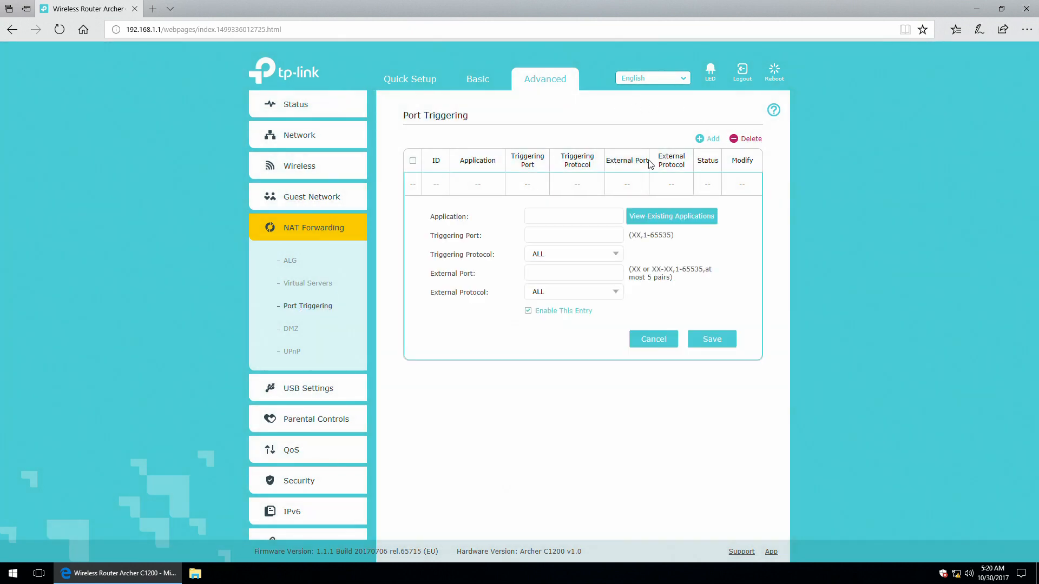
left_click(671, 216)
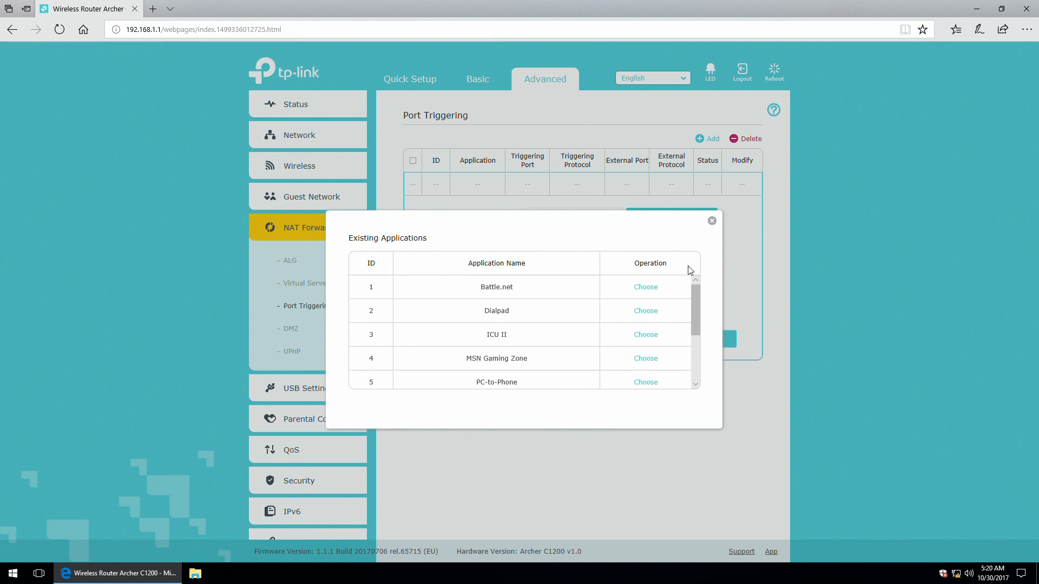
mouse_move(701, 293)
left_mouse_down()
mouse_move(701, 358)
mouse_move(701, 292)
left_mouse_up()
left_click(712, 221)
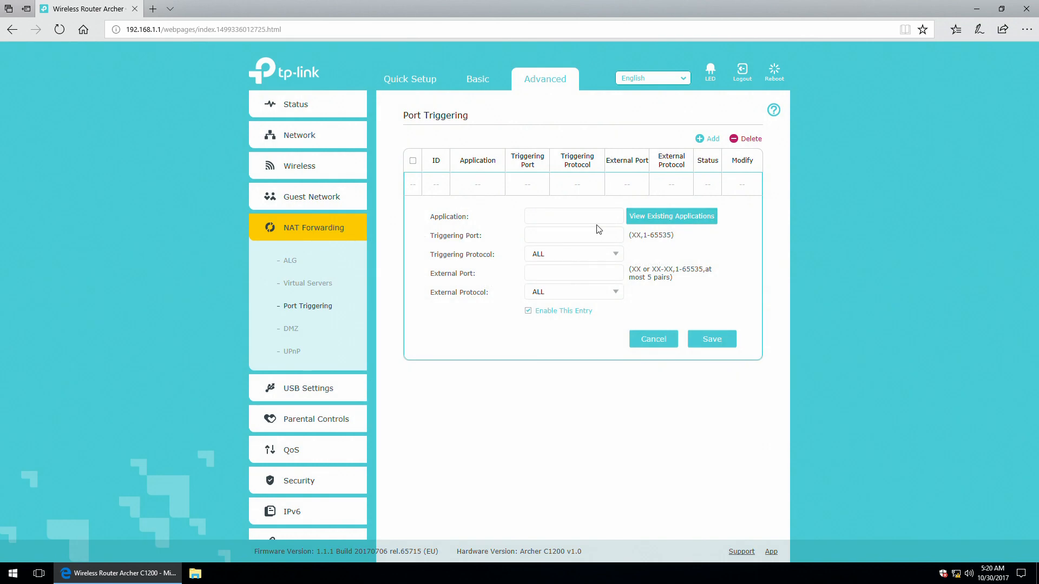
Step through the trigger fields, keeping ALL for both protocols, then cancel the entry.
left_click(547, 236)
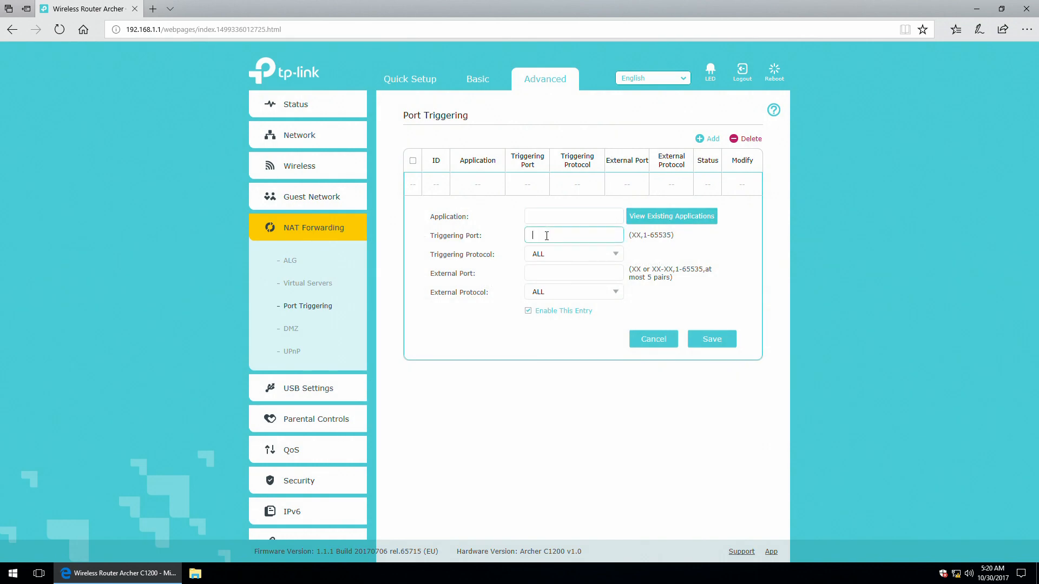
left_click(602, 256)
left_click(602, 256)
left_click(588, 276)
left_click(603, 306)
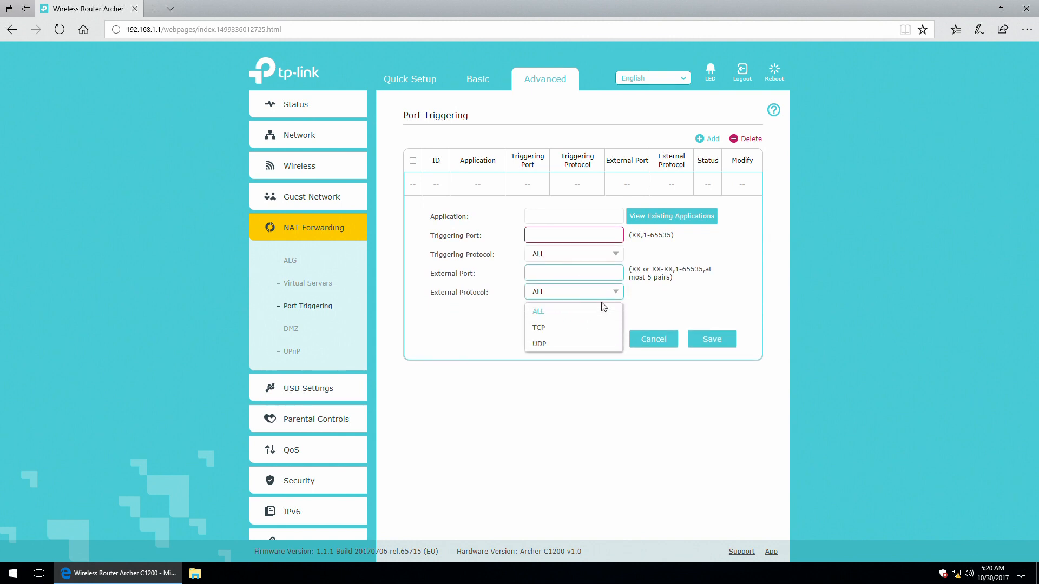
left_click(601, 296)
left_click(654, 339)
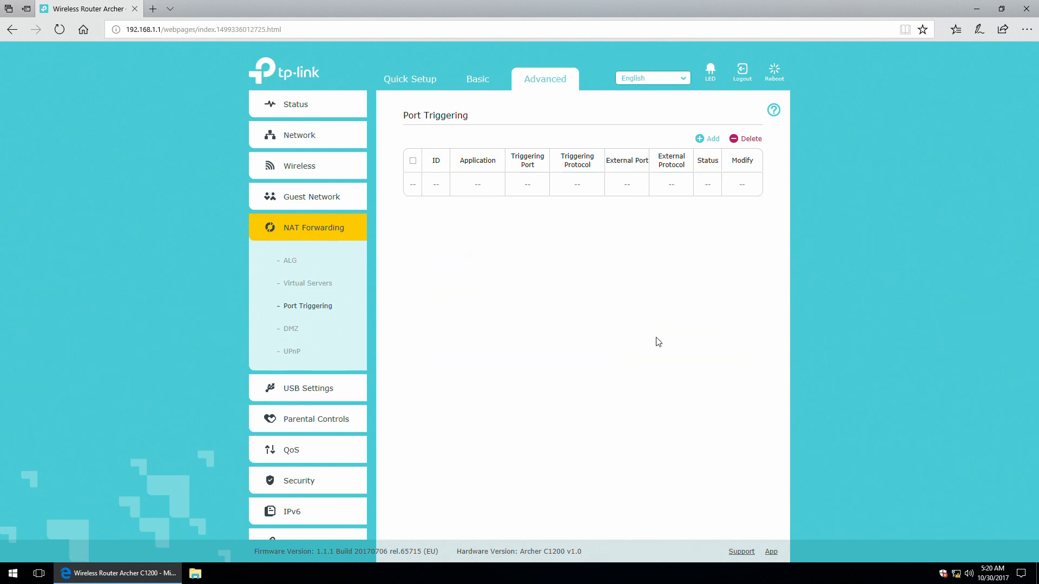
Visit the DMZ and UPnP pages, then expand USB Settings to Device Settings.
left_click(297, 331)
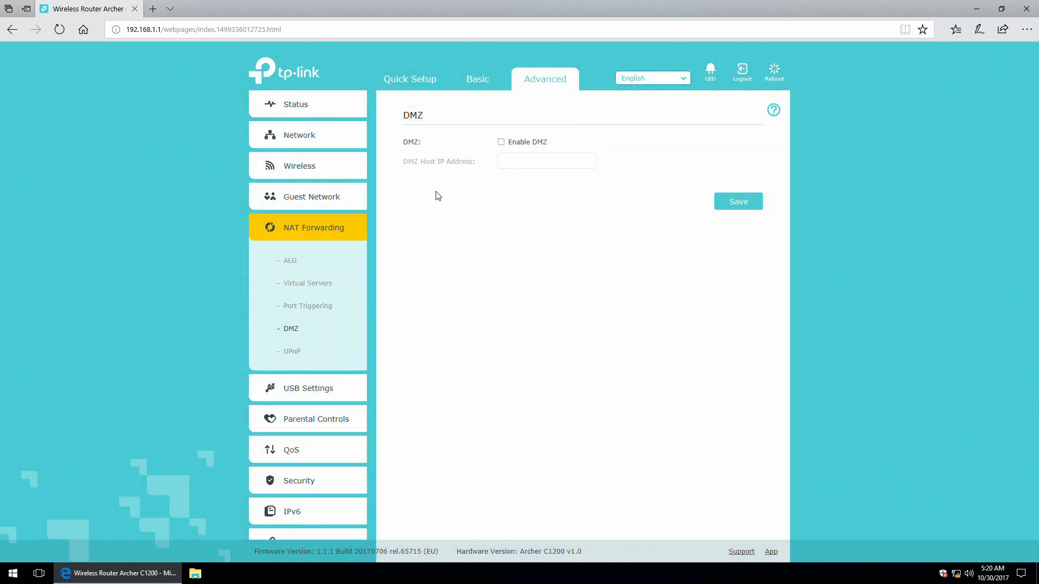
left_click(298, 354)
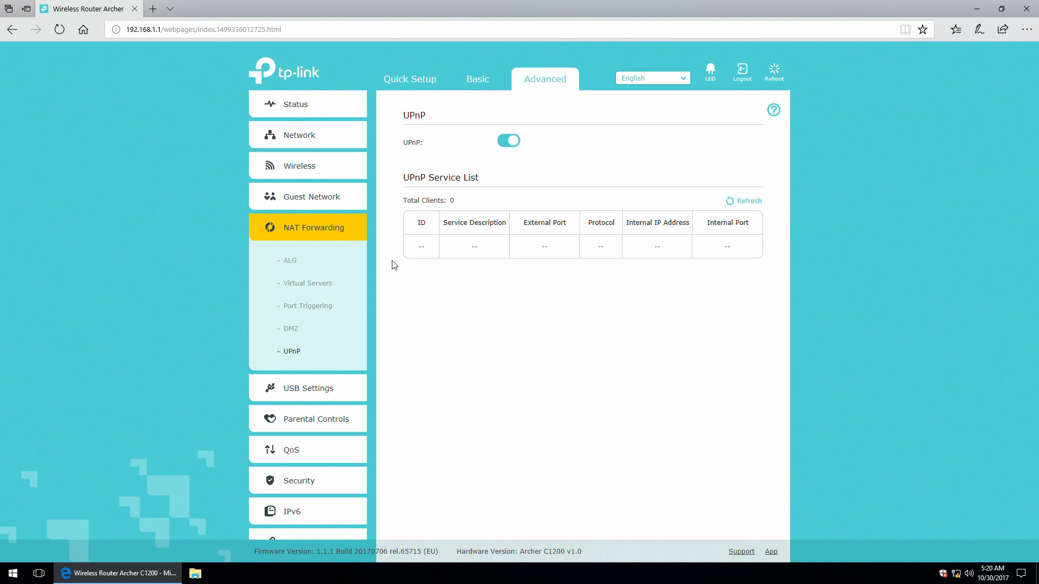
left_click(279, 399)
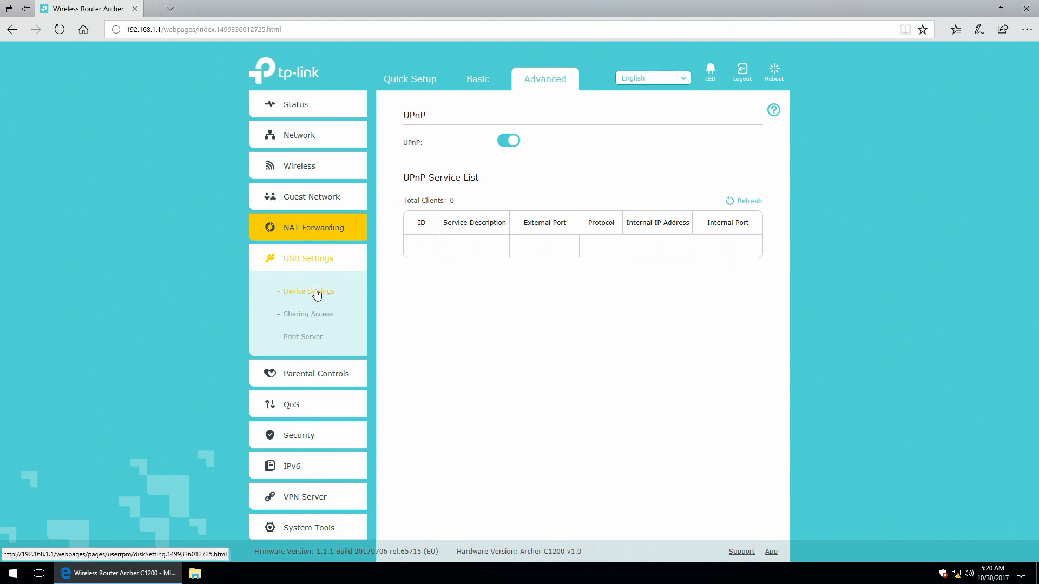
left_click(317, 294)
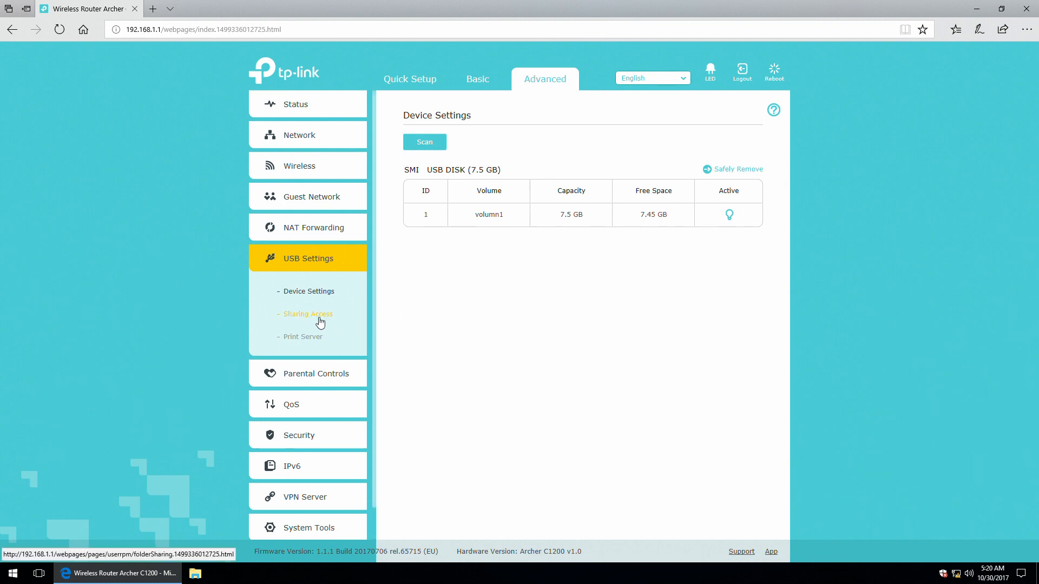
On Sharing Access, try a new account, revert to the default account, and scroll to Folder Sharing.
left_click(299, 318)
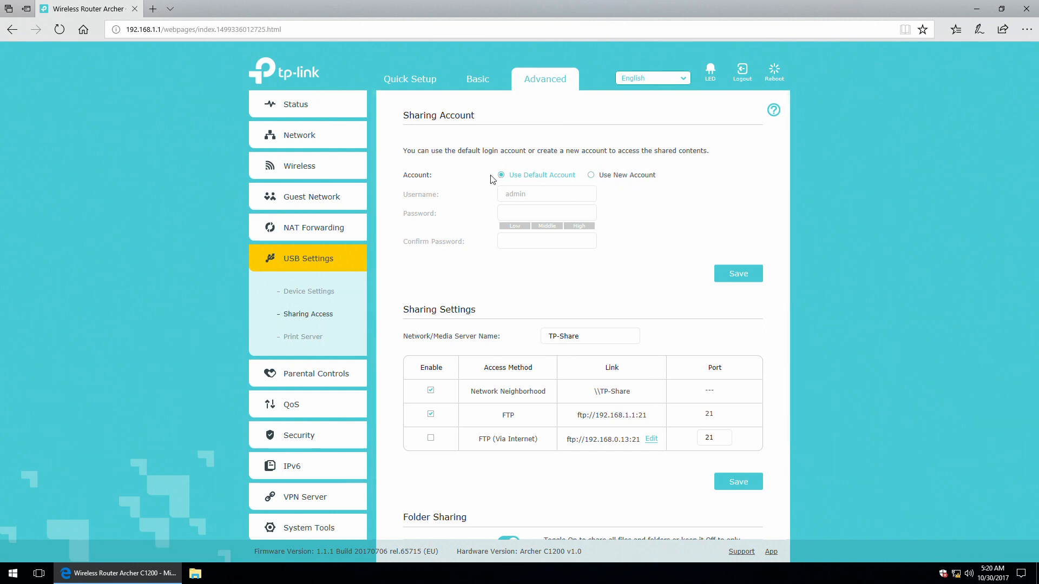
left_click(620, 179)
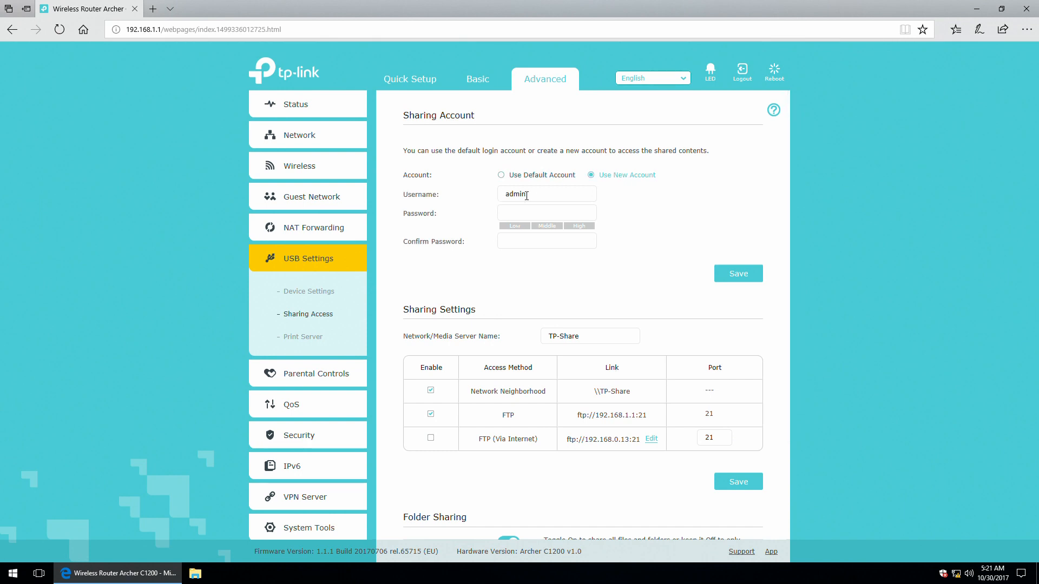
left_click(526, 214)
left_click(500, 175)
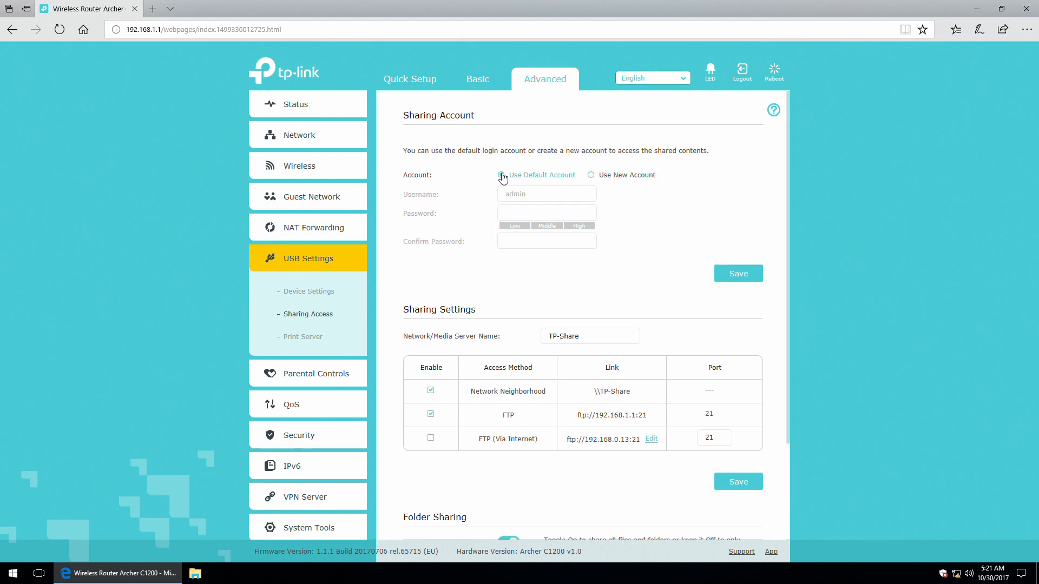
scroll(484, 343, "down", 1)
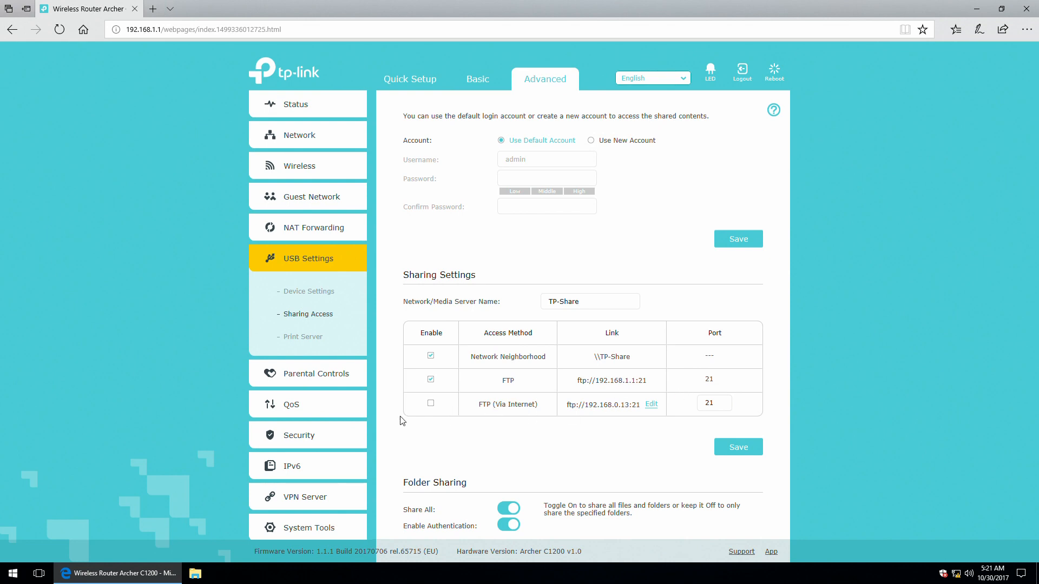
scroll(465, 407, "down", 2)
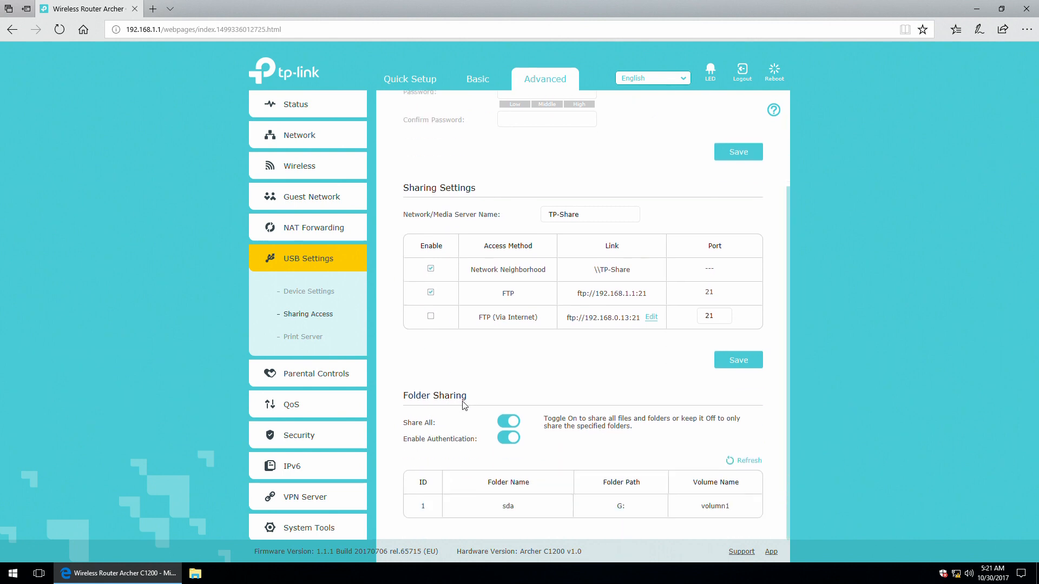
left_click(511, 423)
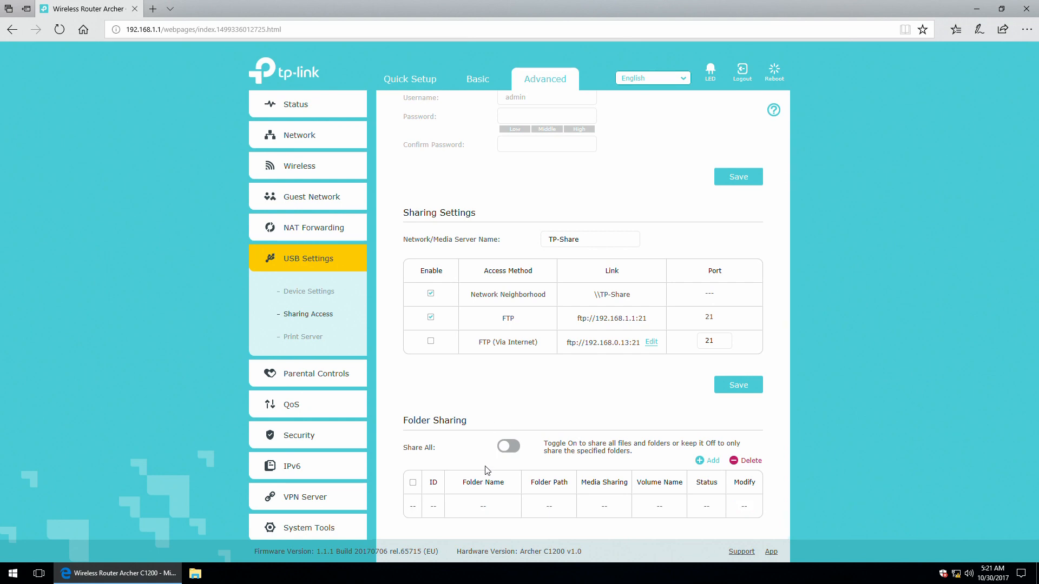
left_click(705, 461)
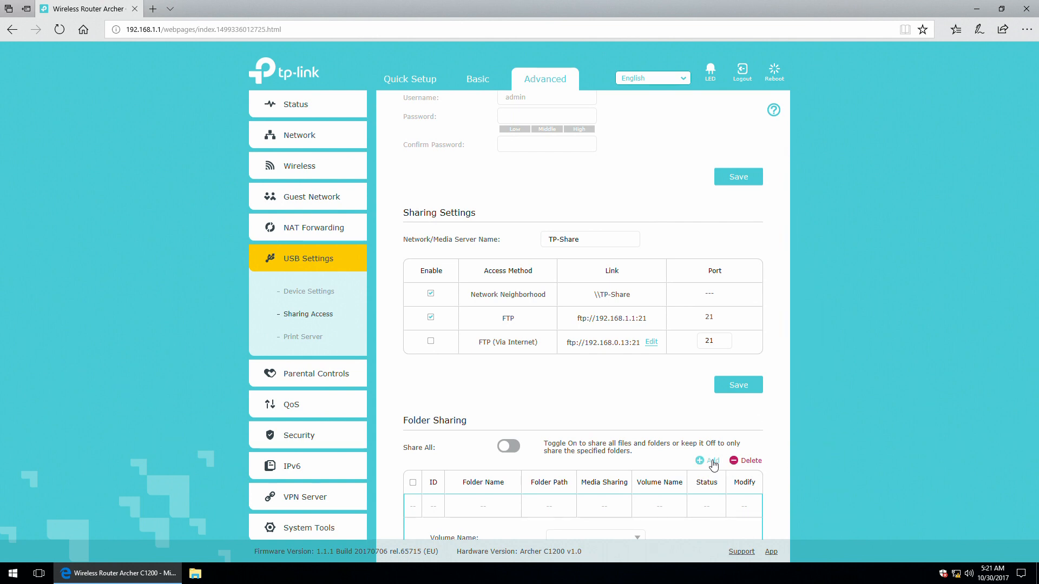
scroll(446, 476, "down", 3)
scroll(446, 476, "down", 1)
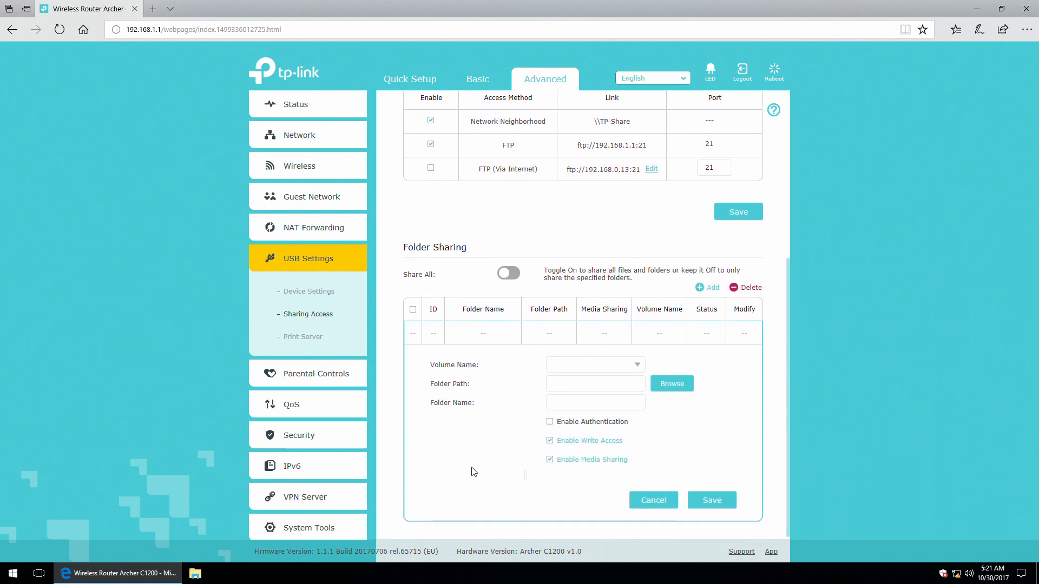
left_click(627, 363)
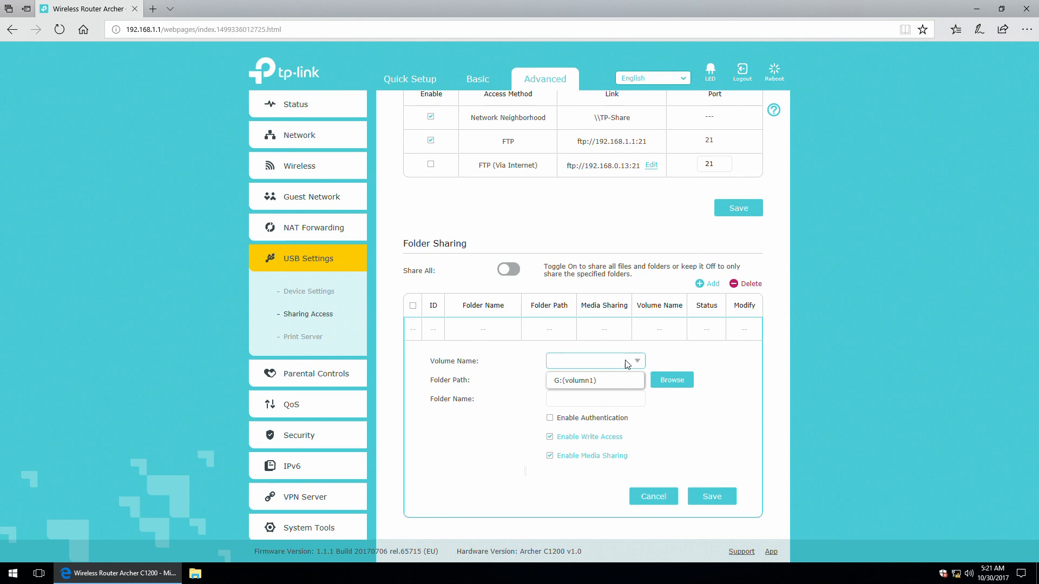
left_click(591, 383)
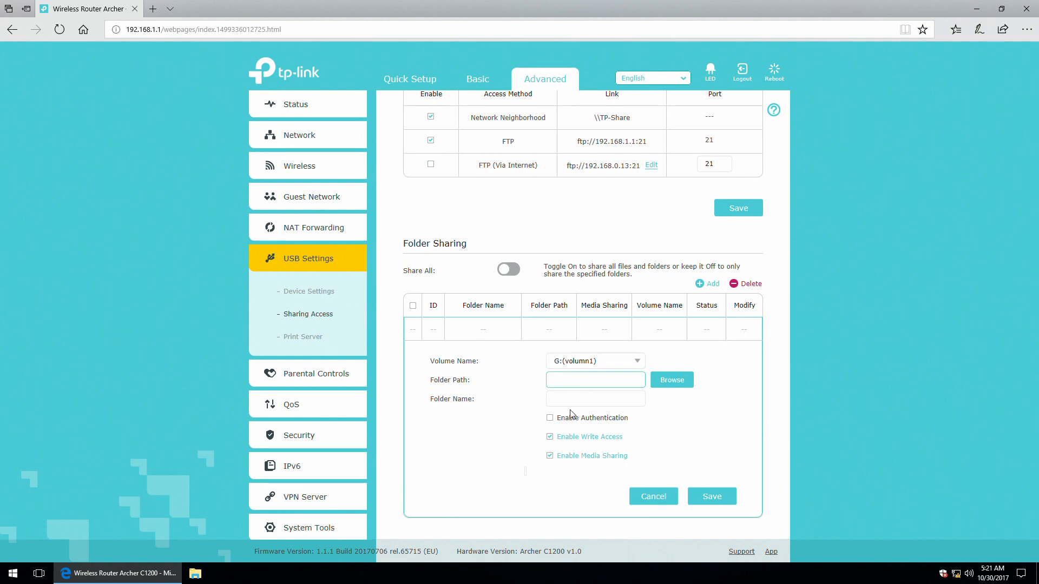
left_click(665, 380)
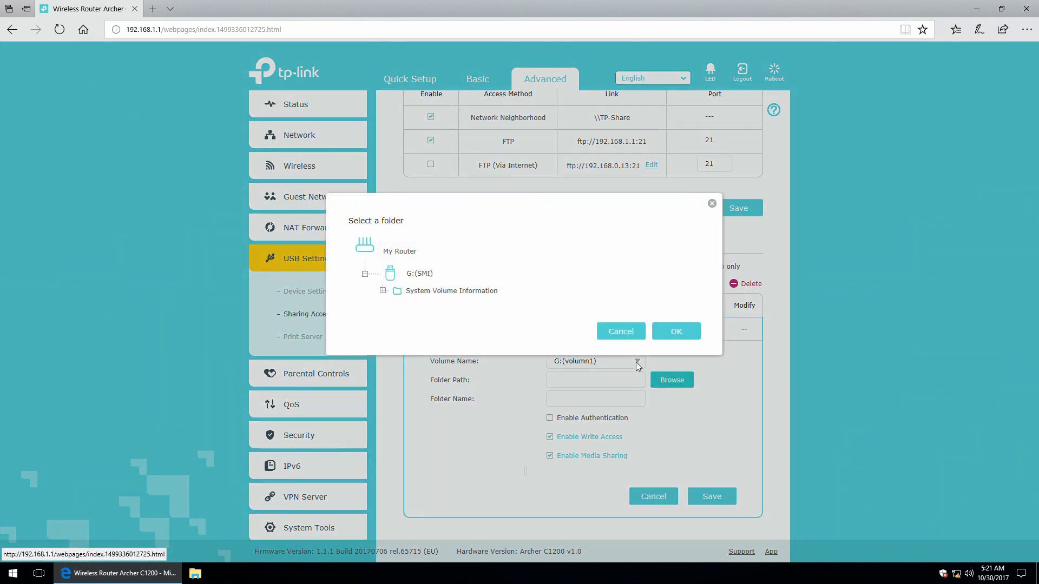
left_click(622, 332)
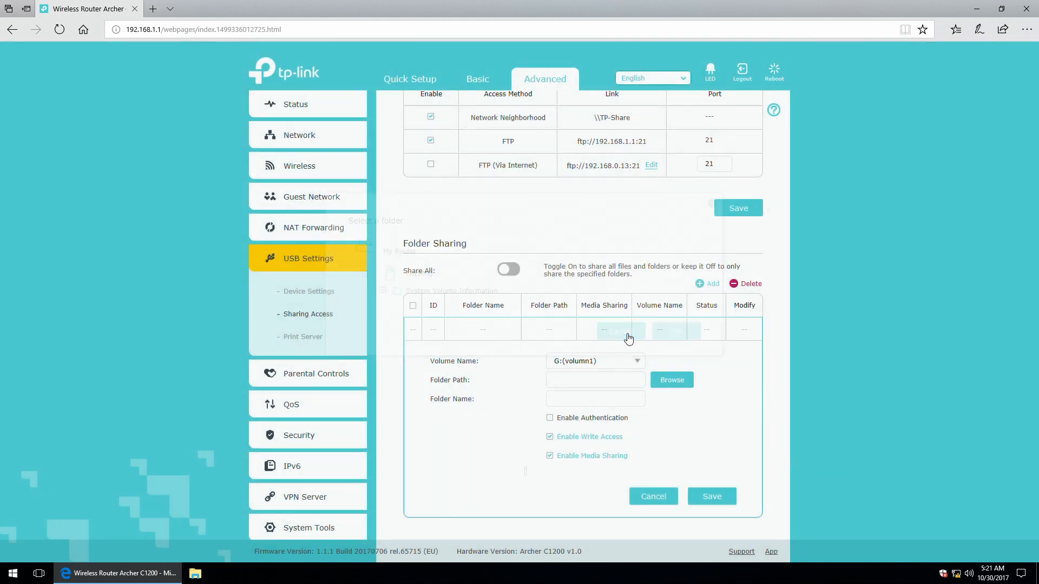
left_click(512, 270)
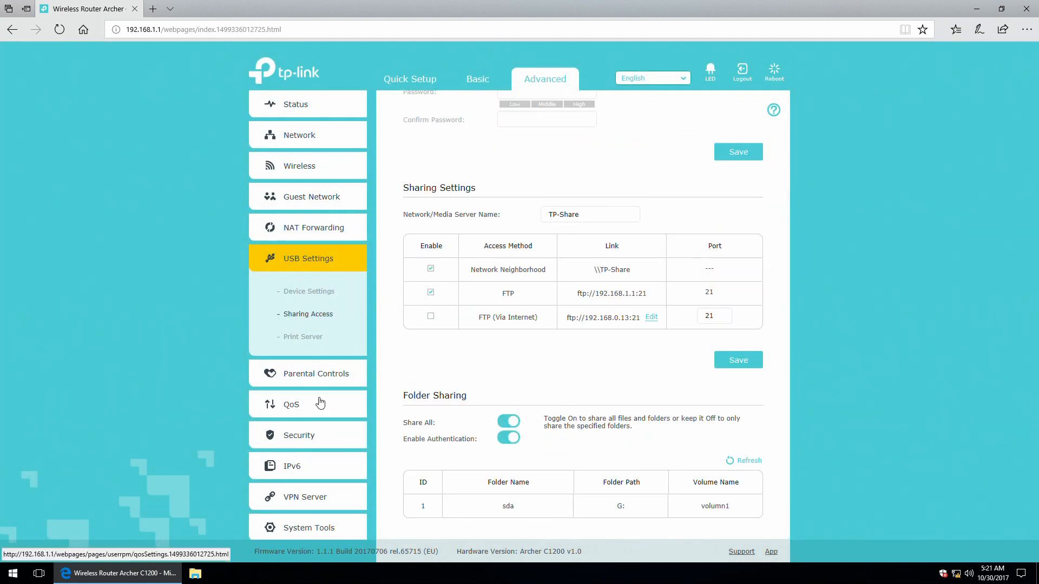
View the USB Print Server page (server off, no printer), then go to Parental Controls.
left_click(306, 337)
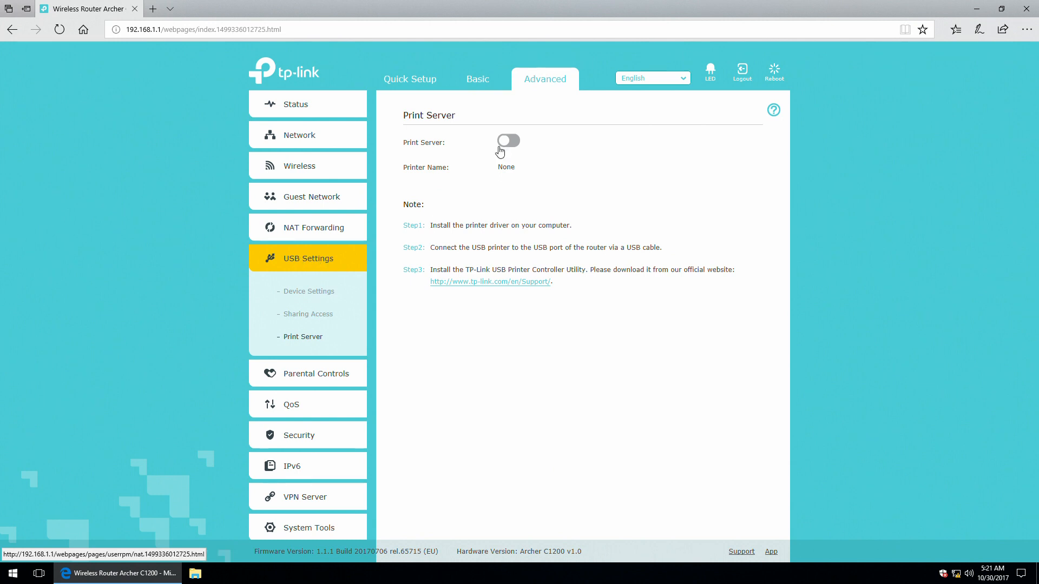
left_click(289, 374)
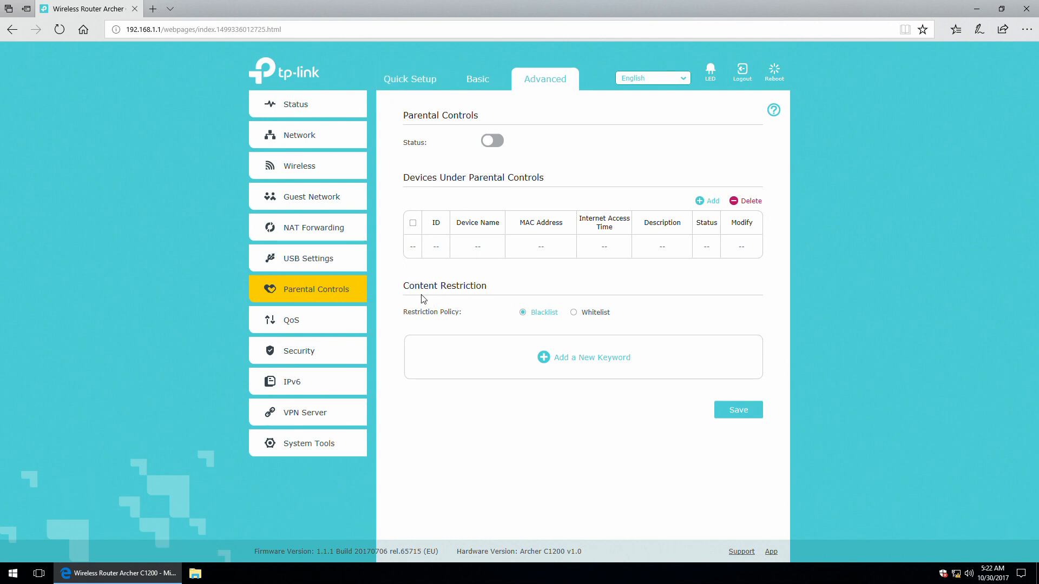
Add a keyword row, try Whitelist with a domain entry, revert to Blacklist, and delete the empty row.
left_click(542, 359)
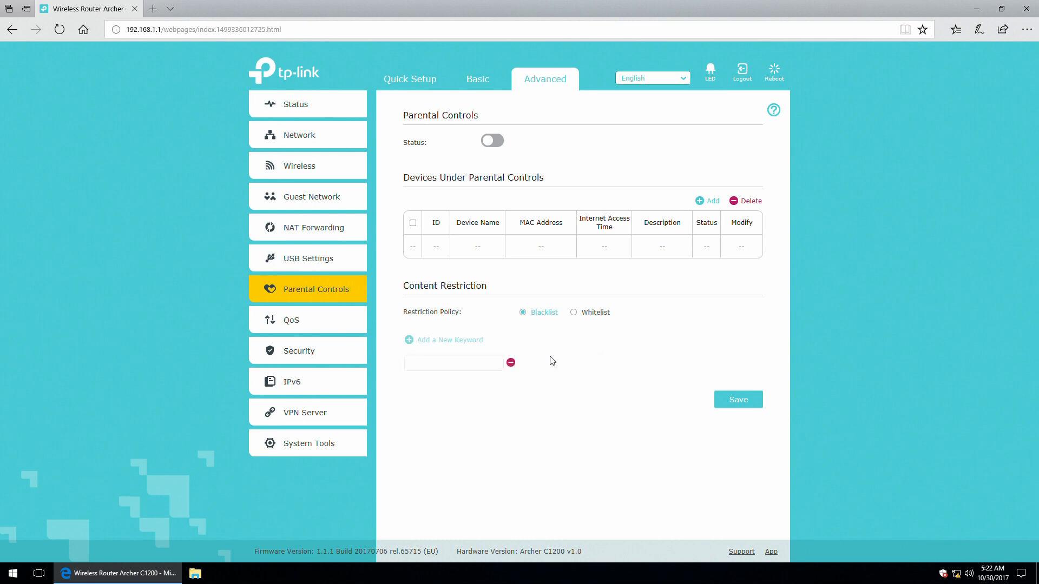
left_click(459, 359)
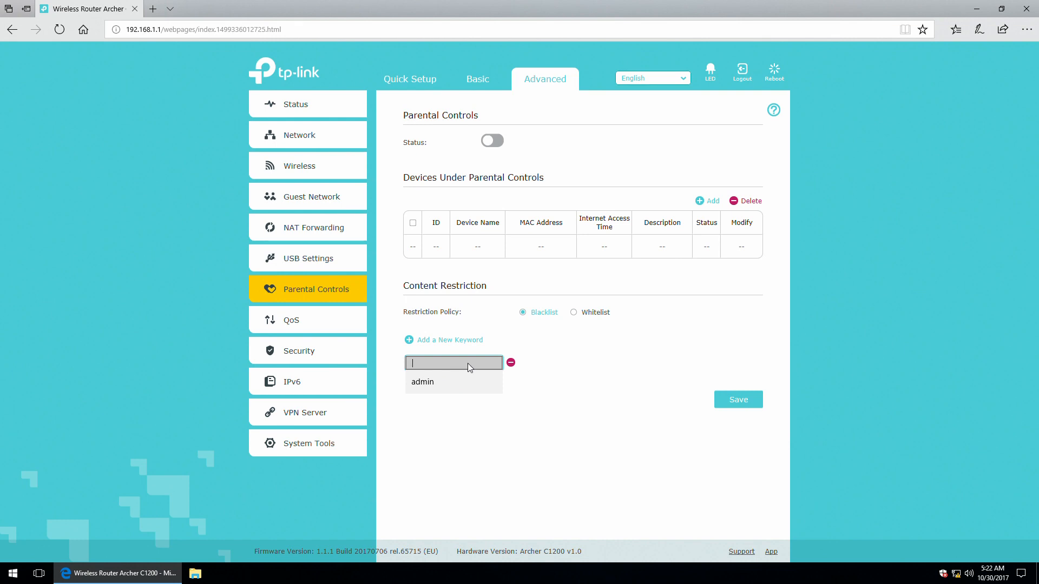
left_click(579, 313)
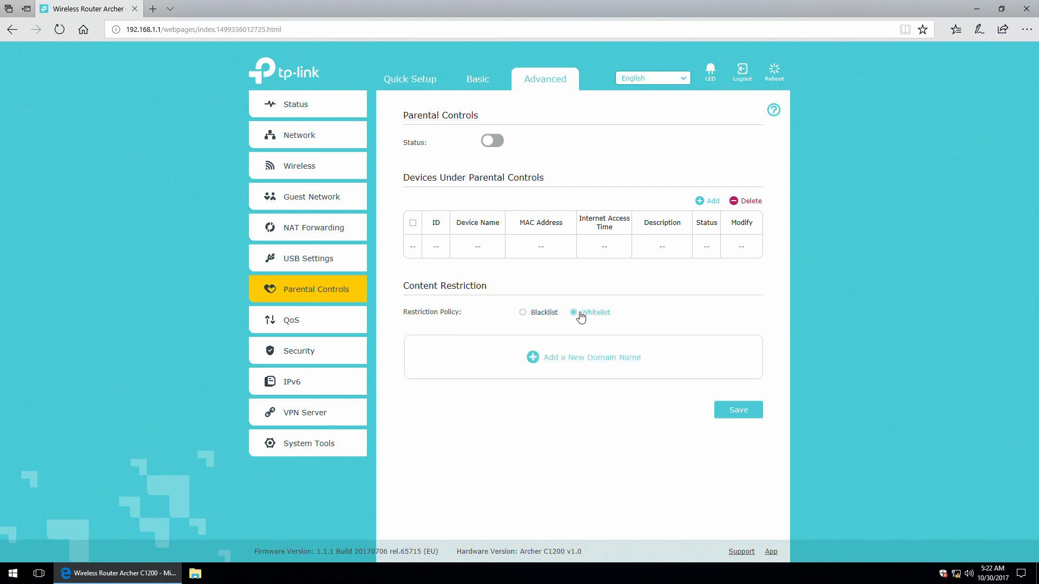
left_click(552, 359)
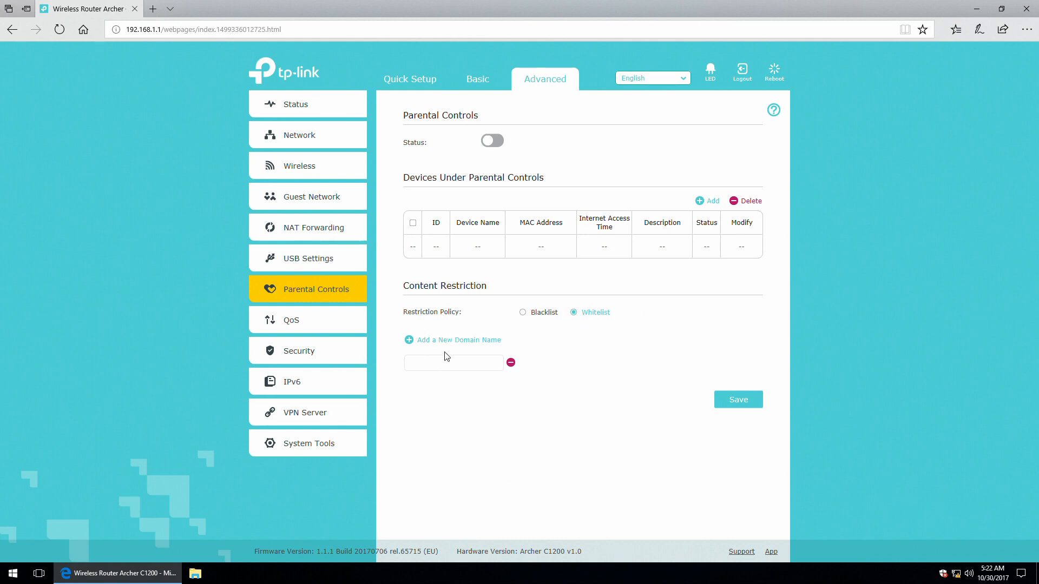
left_click(541, 316)
left_click(510, 362)
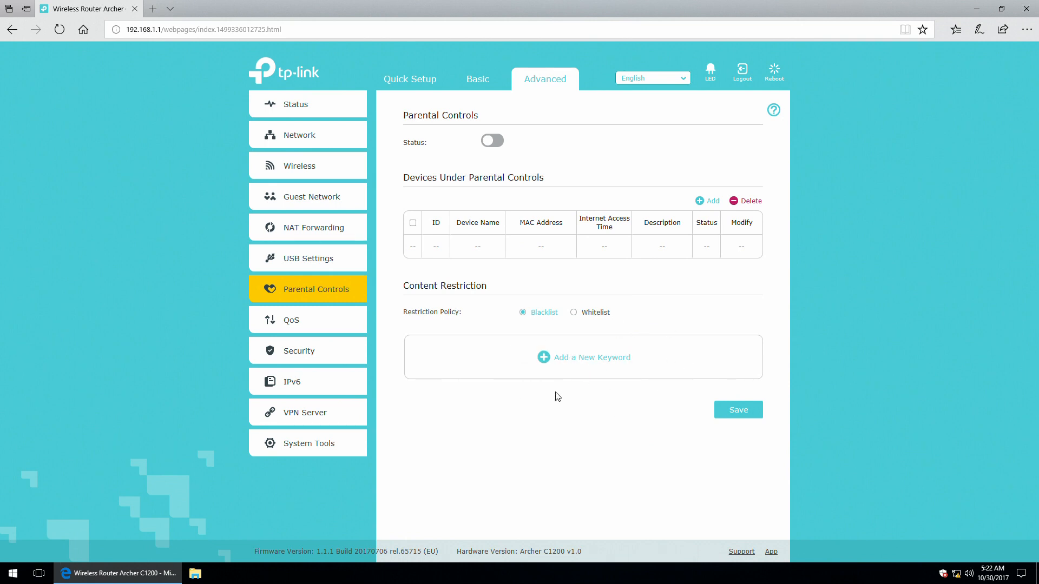
Open the QoS settings page and show the advanced priority bandwidth sliders.
left_click(282, 325)
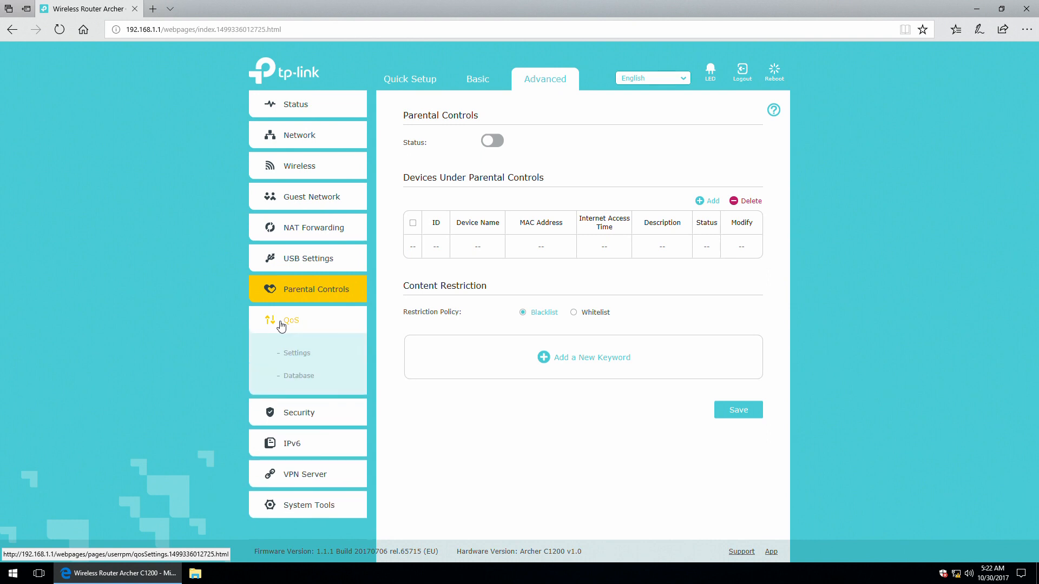
left_click(294, 355)
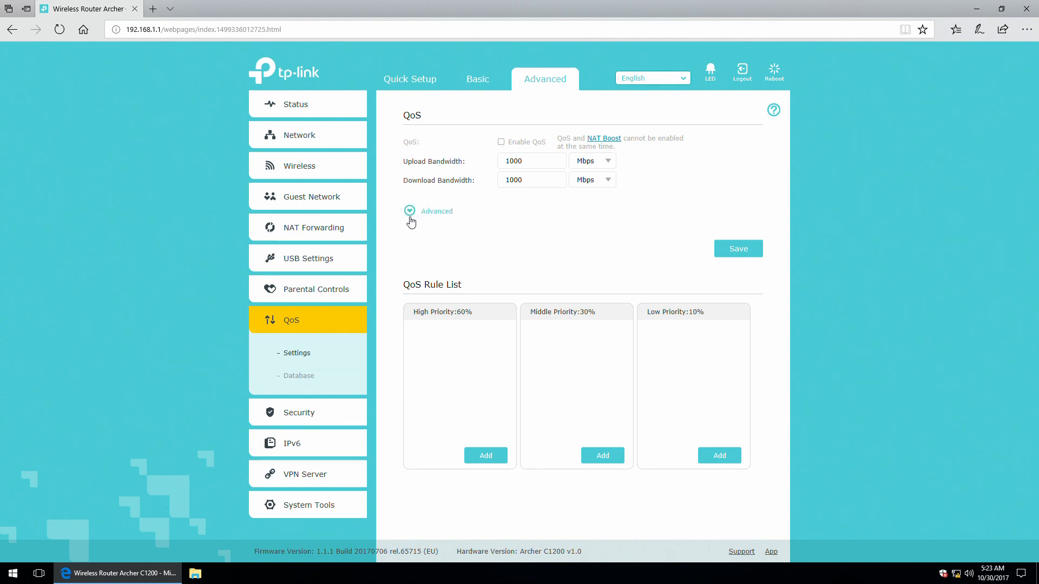
left_click(409, 212)
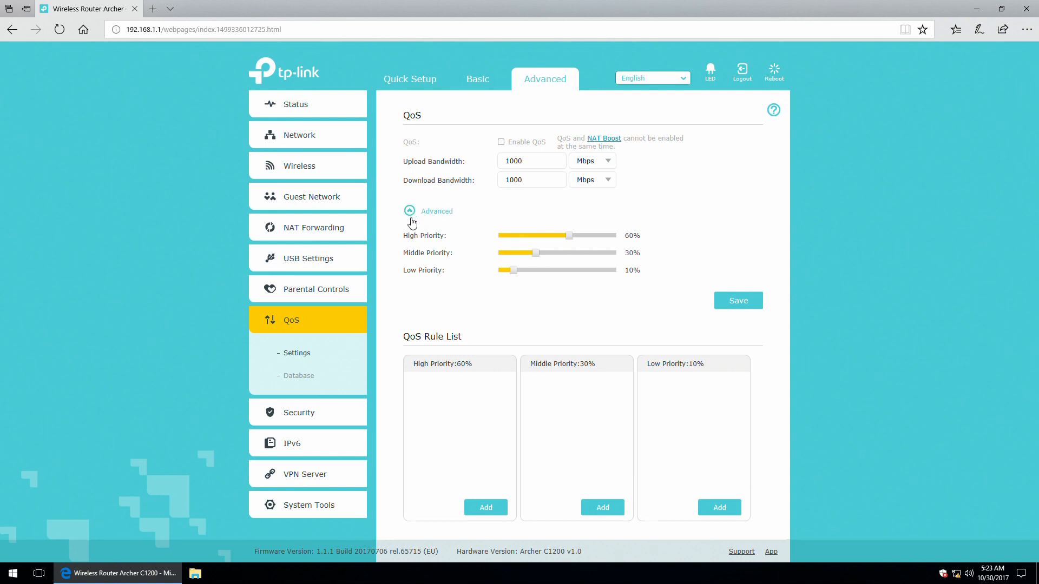
scroll(411, 221, "down", 1)
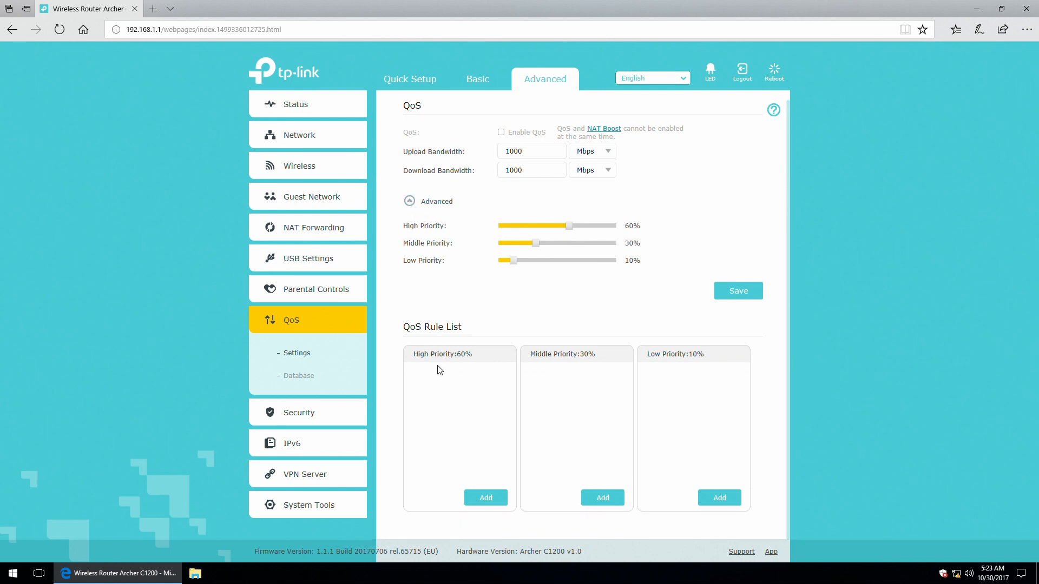
Start a high-priority QoS rule, switch it to By Application, and discard it unsaved.
left_click(487, 497)
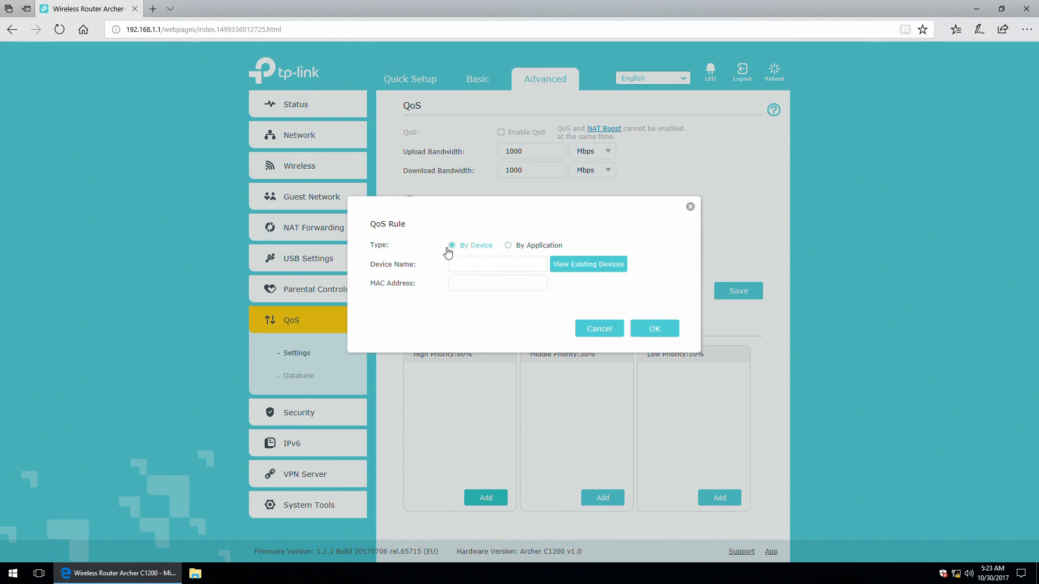
left_click(454, 265)
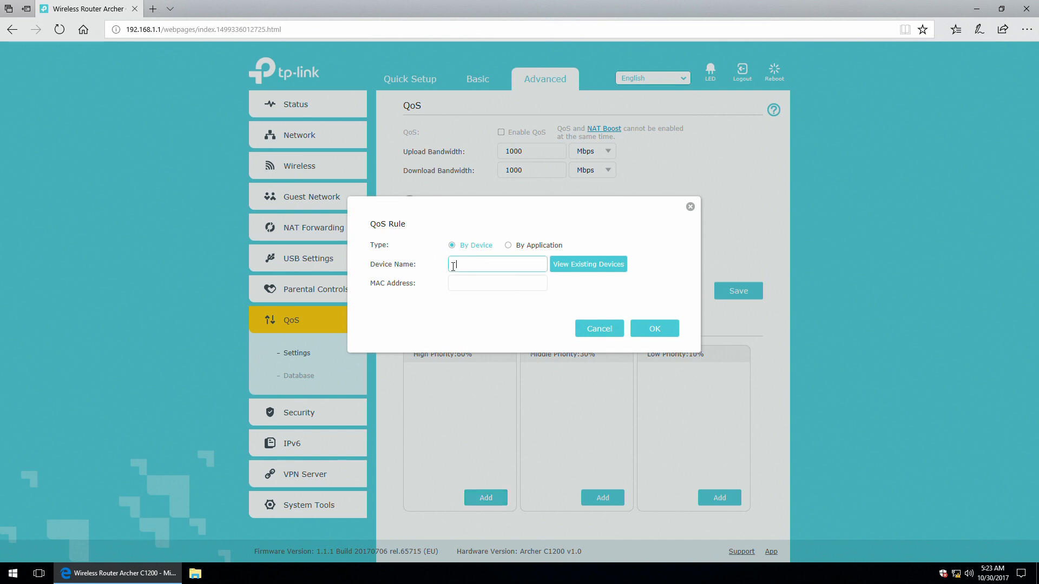
left_click(523, 247)
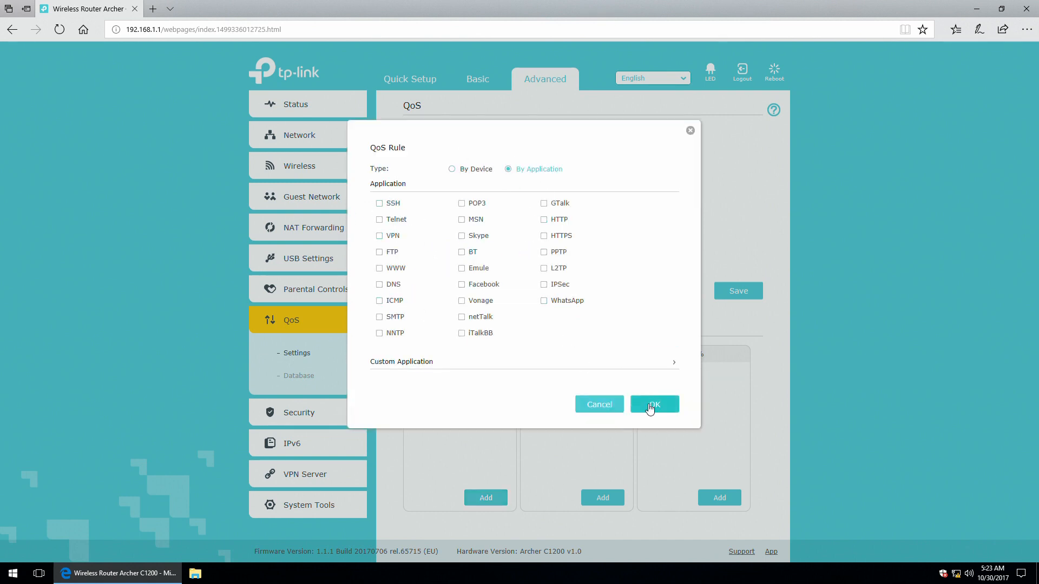
left_click(605, 405)
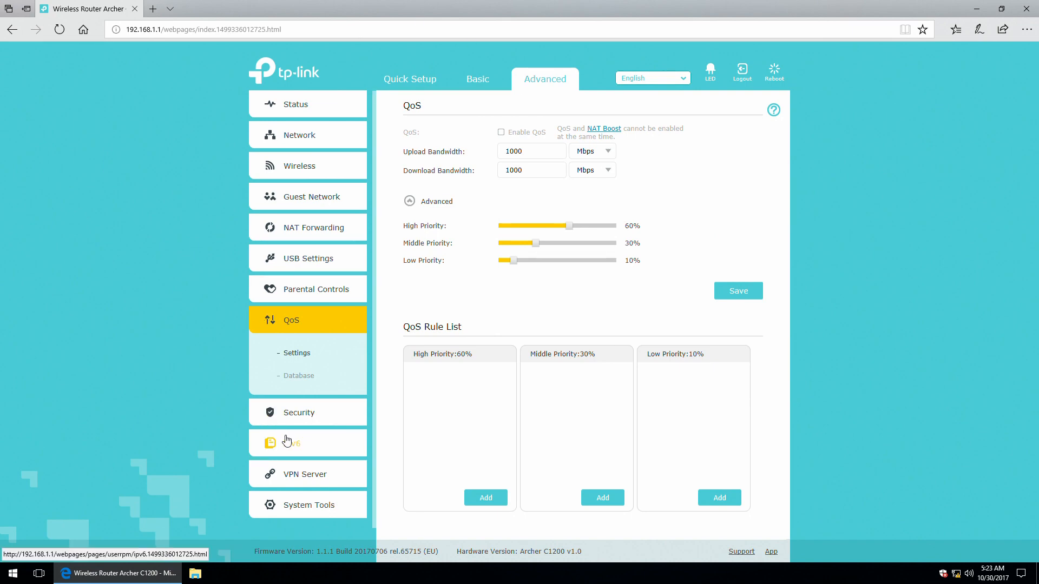
left_click(298, 377)
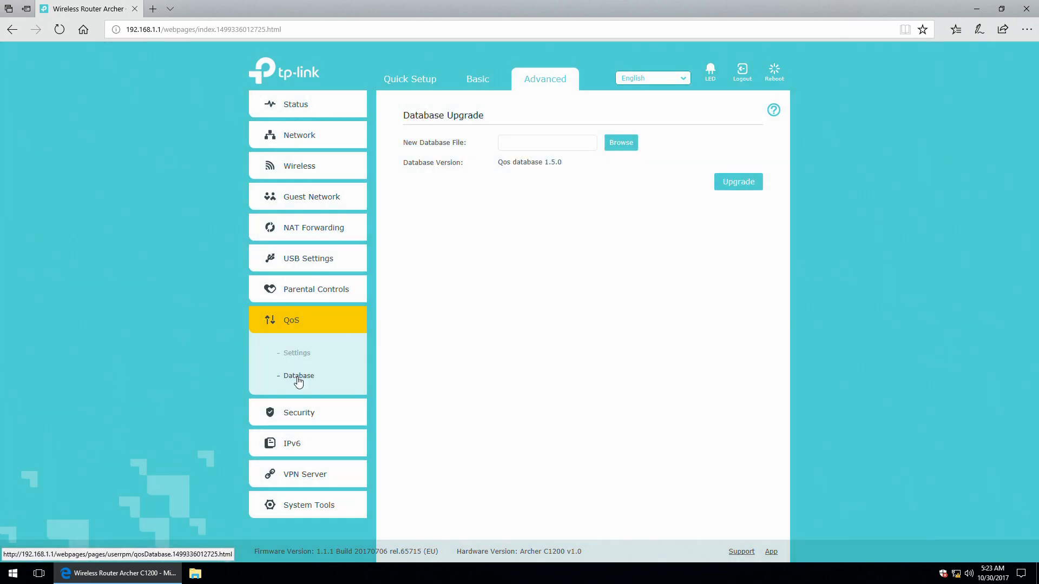
Cancel choosing a new QoS database file, keeping version 1.5.0, and expand the Security pages.
left_click(547, 143)
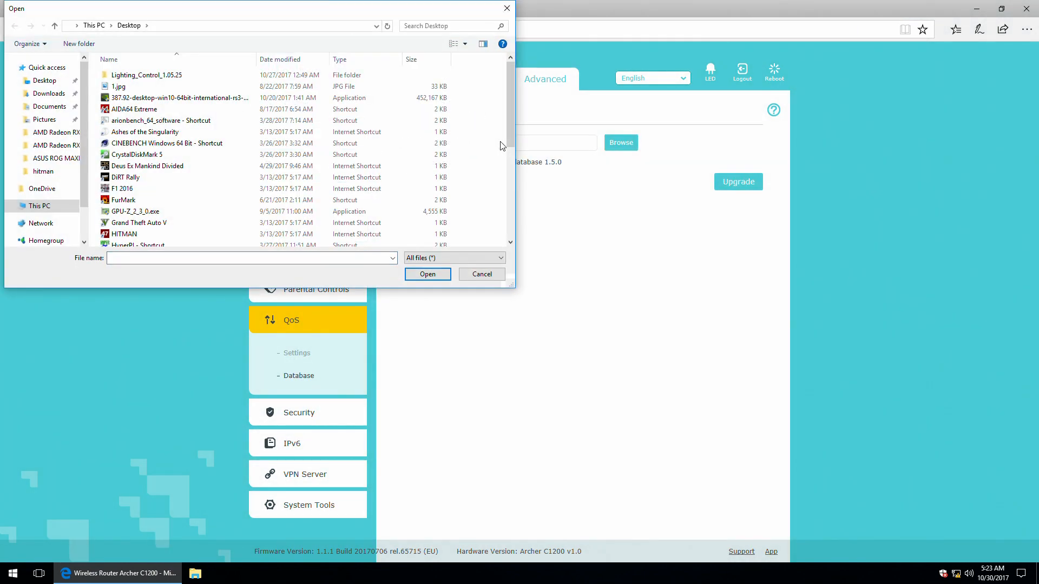
left_click(481, 274)
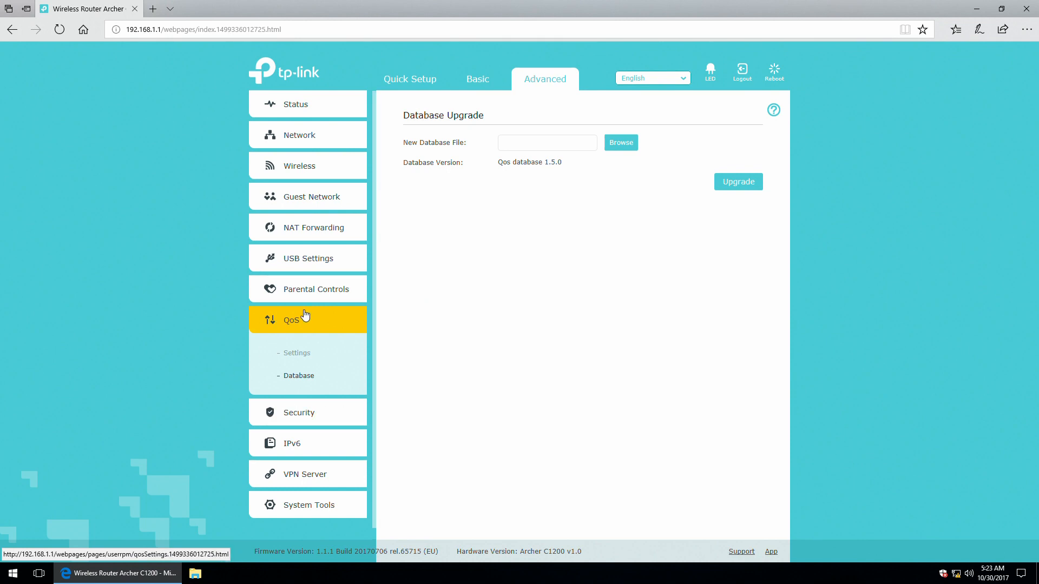
left_click(295, 413)
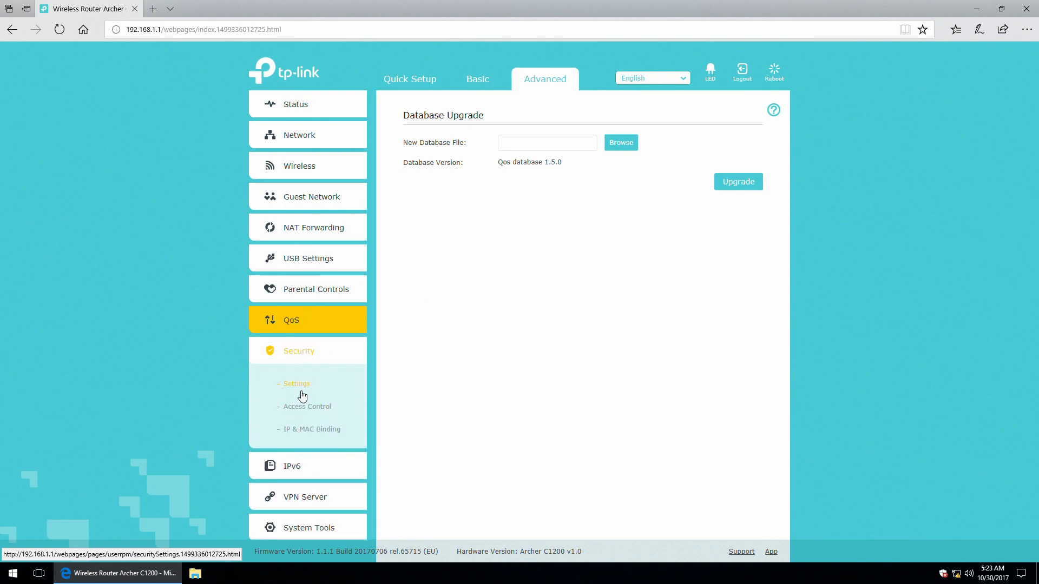
Review the ICMP, UDP and TCP-SYN flood filter levels, leaving all three Off, then open Access Control.
left_click(296, 385)
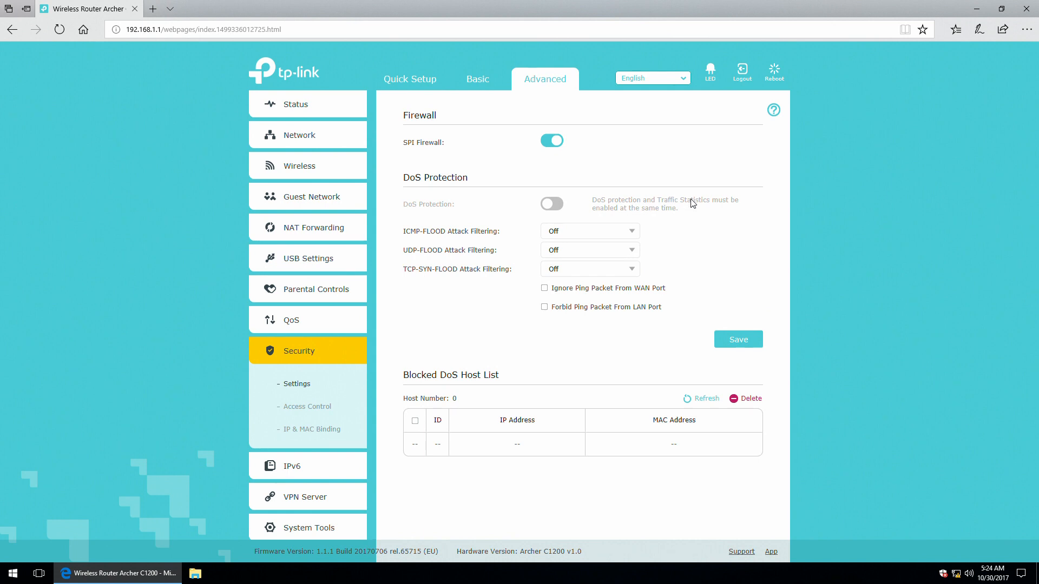
left_click(632, 234)
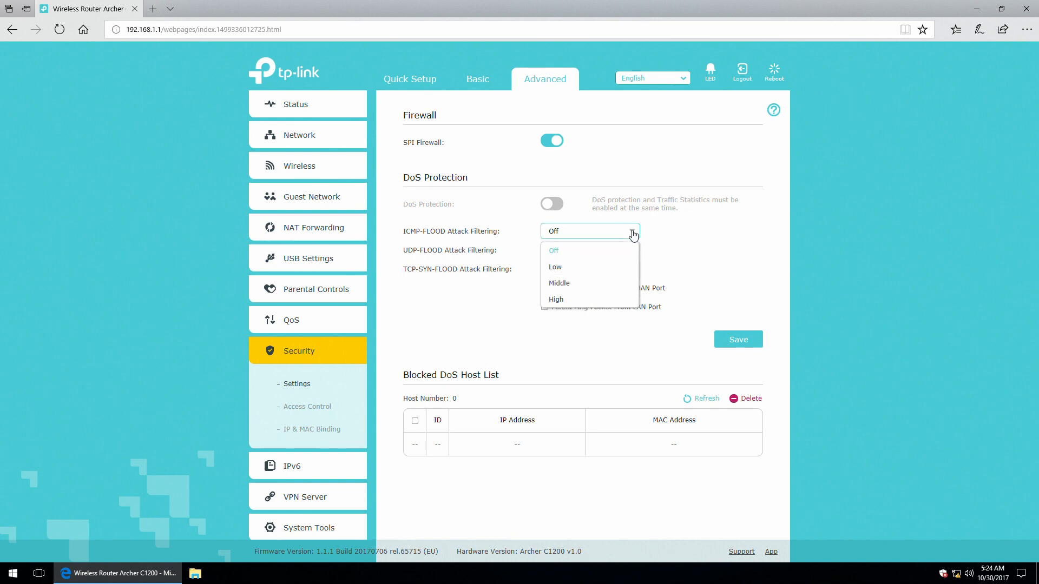
left_click(633, 234)
left_click(633, 252)
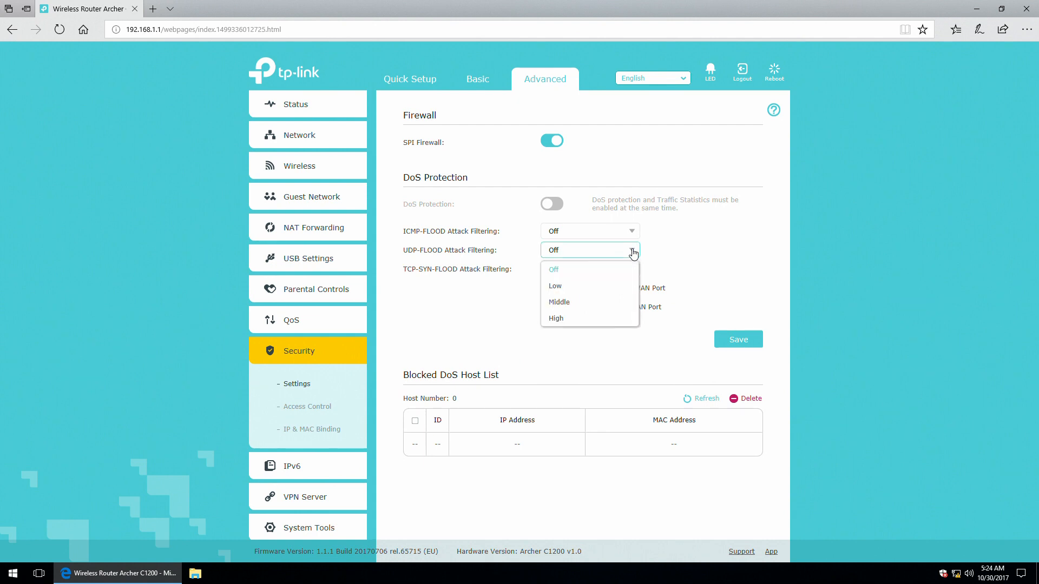
left_click(632, 253)
left_click(633, 271)
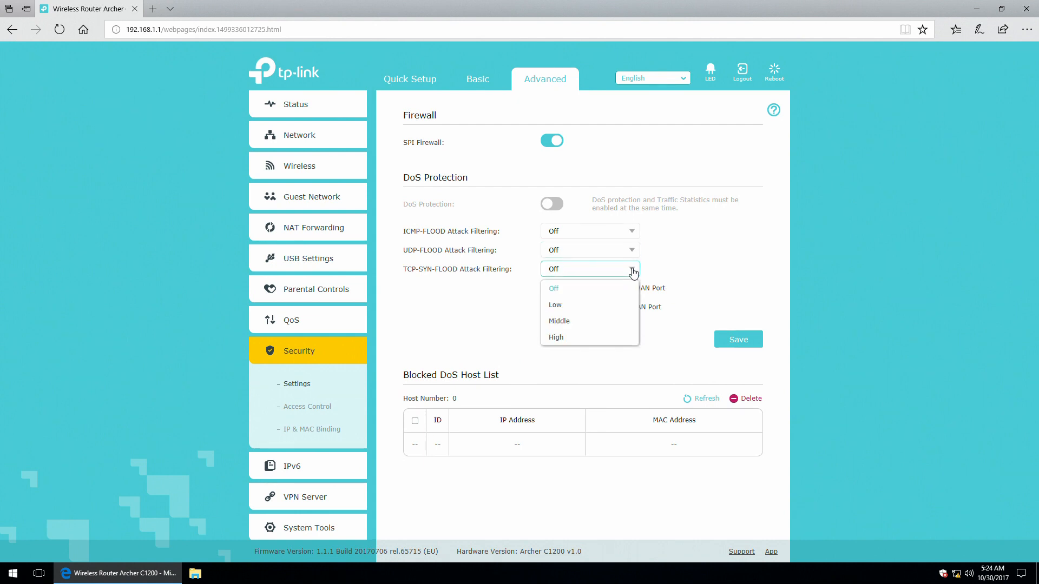
left_click(633, 271)
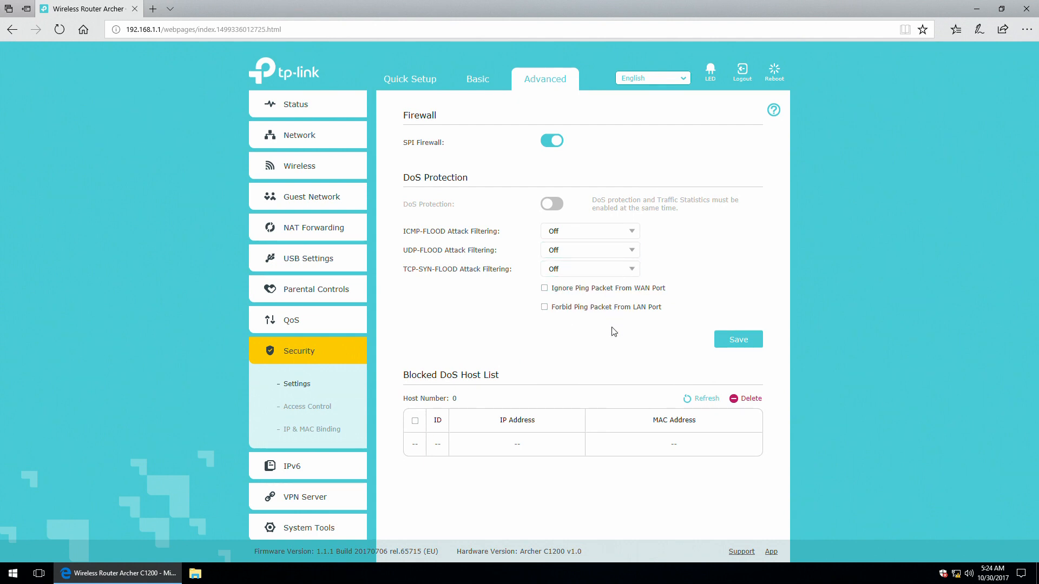
left_click(306, 409)
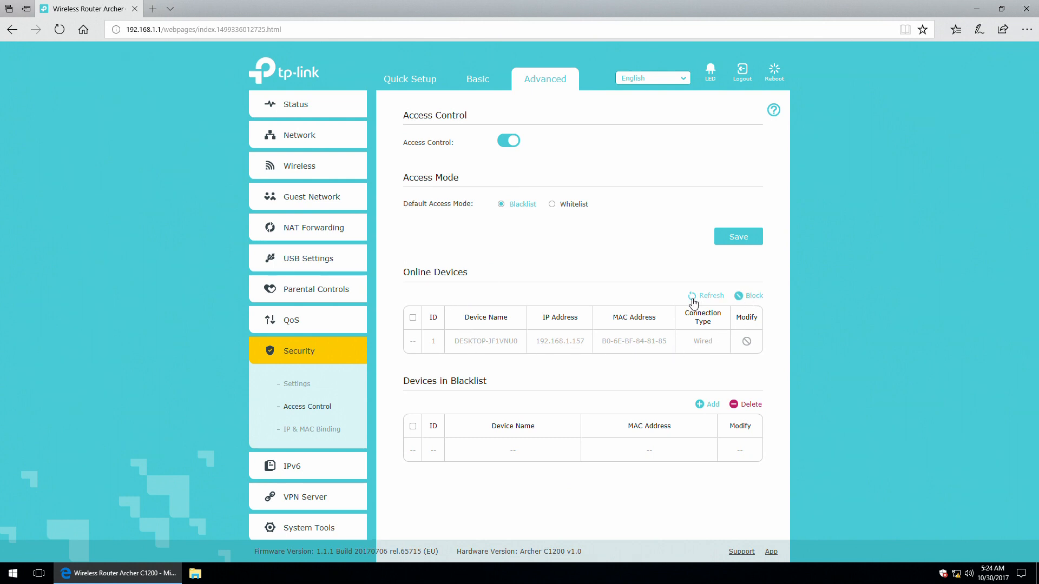
Switch Access Control off and view the IP & MAC Binding ARP list (192.168.1.157).
left_click(509, 145)
left_click(306, 433)
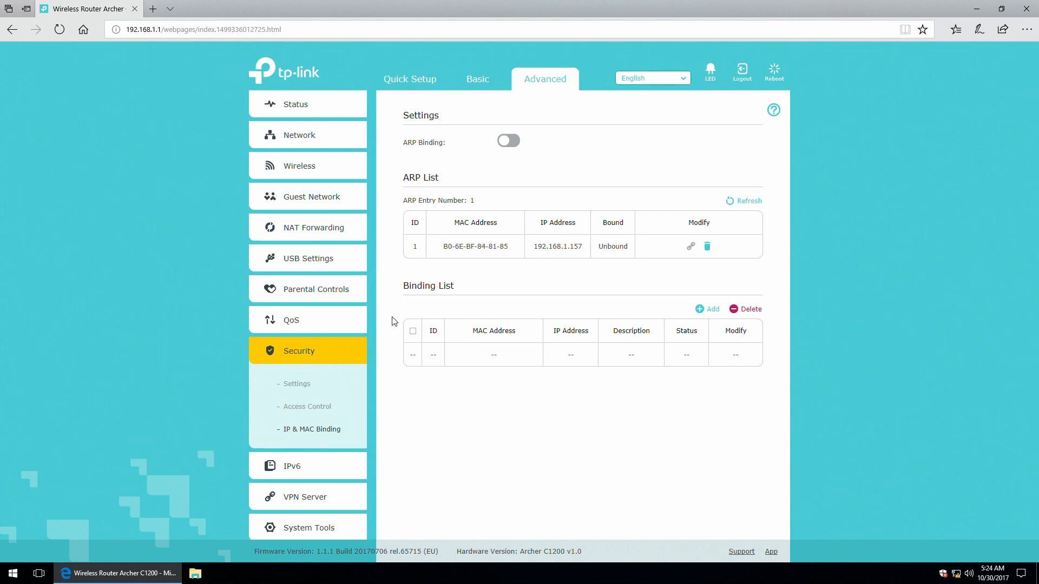
On the IPv6 page, leave the connection type unselected and switch IPv6 off.
left_click(296, 470)
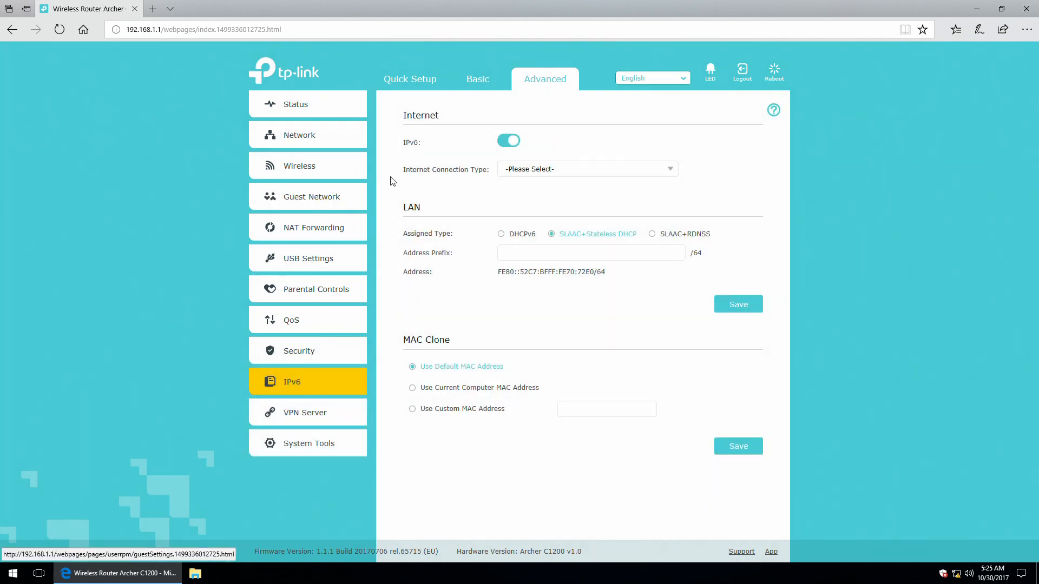
left_click(620, 174)
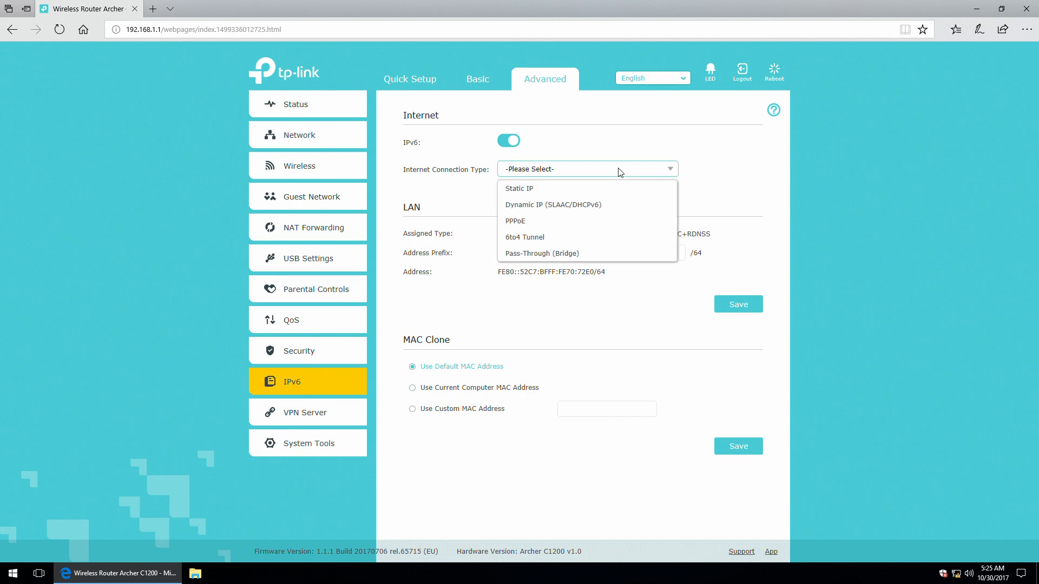
left_click(620, 172)
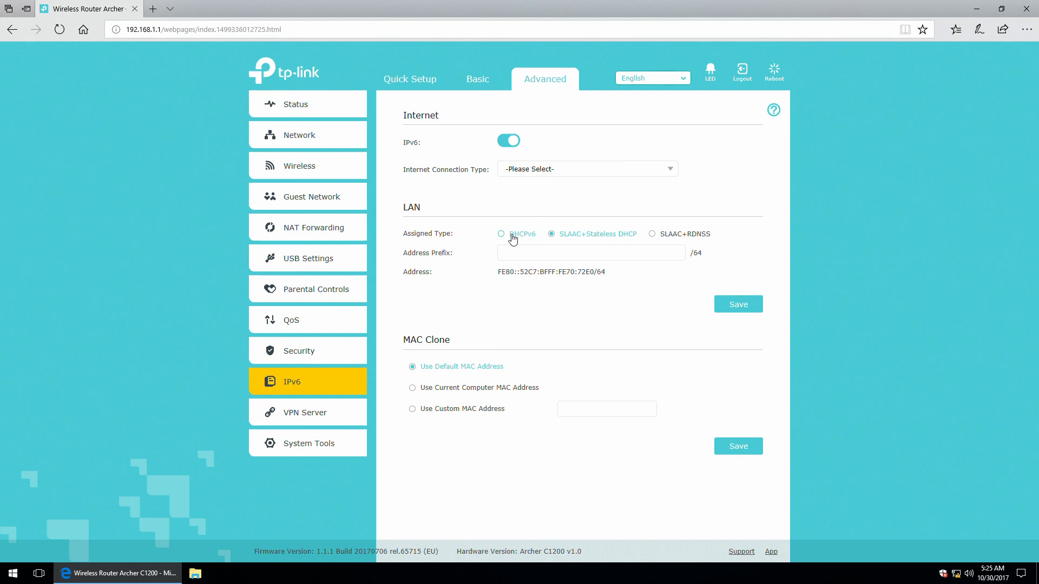
left_click(508, 144)
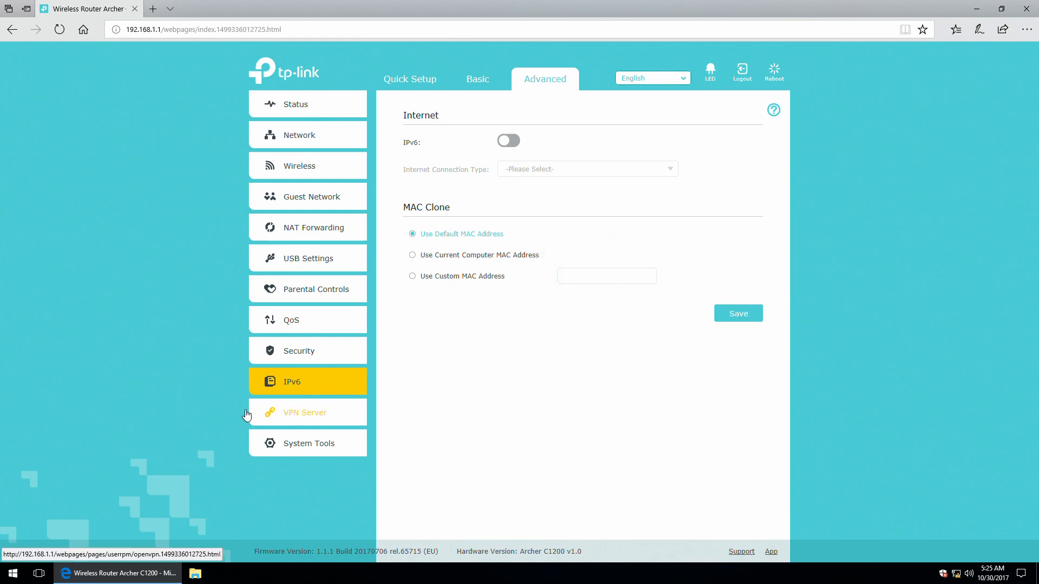
Enable and then disable the OpenVPN server, leaving it off.
left_click(296, 417)
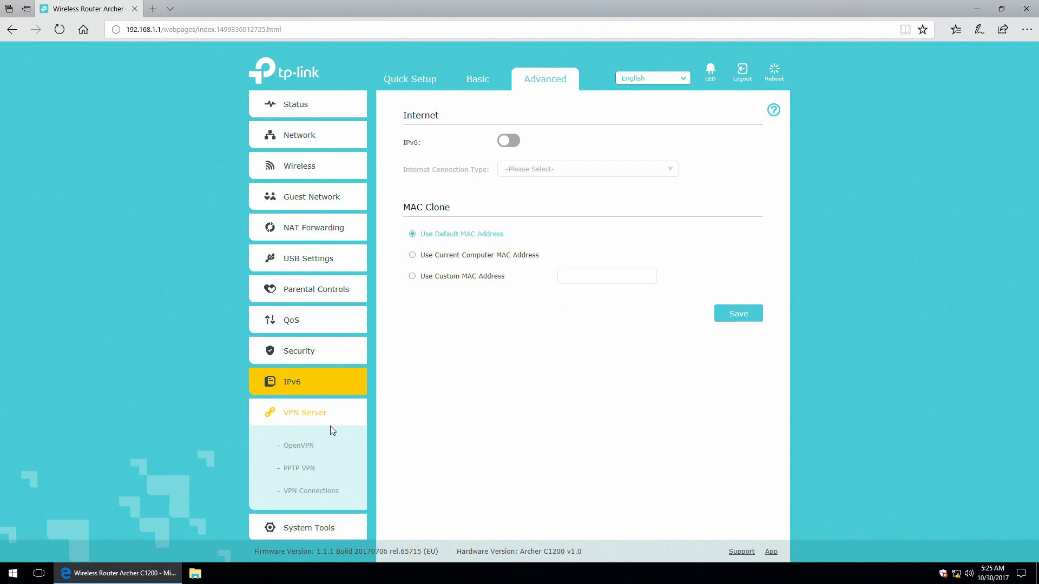
left_click(297, 450)
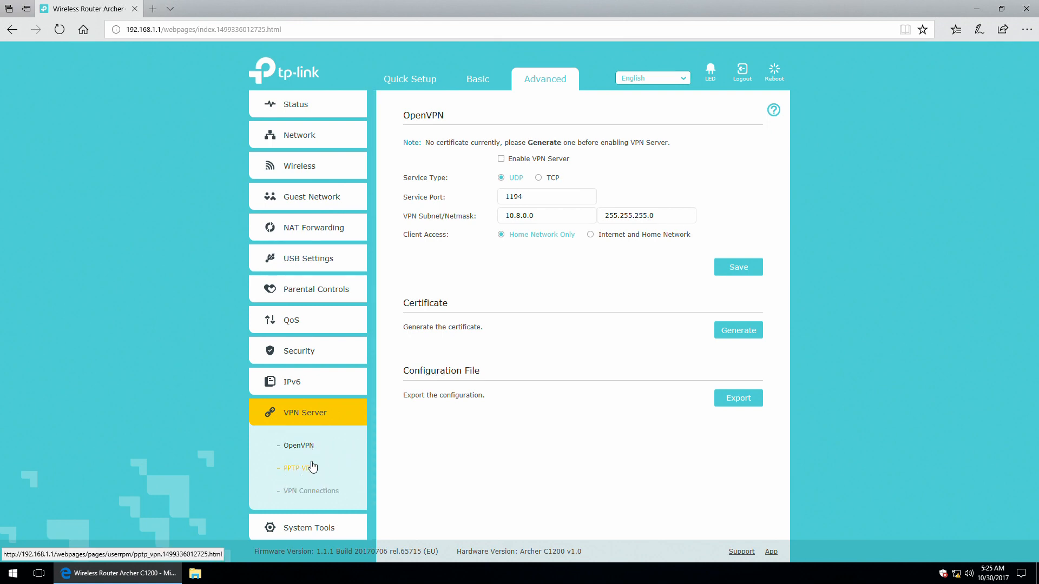
left_click(502, 158)
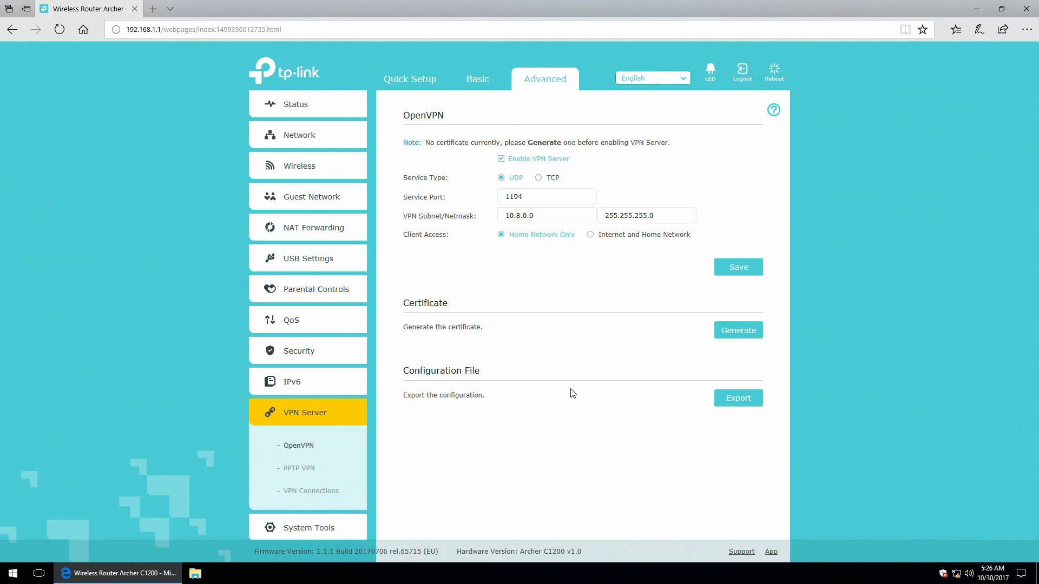
left_click(506, 159)
Review the advanced PPTP VPN options and the VPN Connections list, then expand System Tools.
left_click(299, 472)
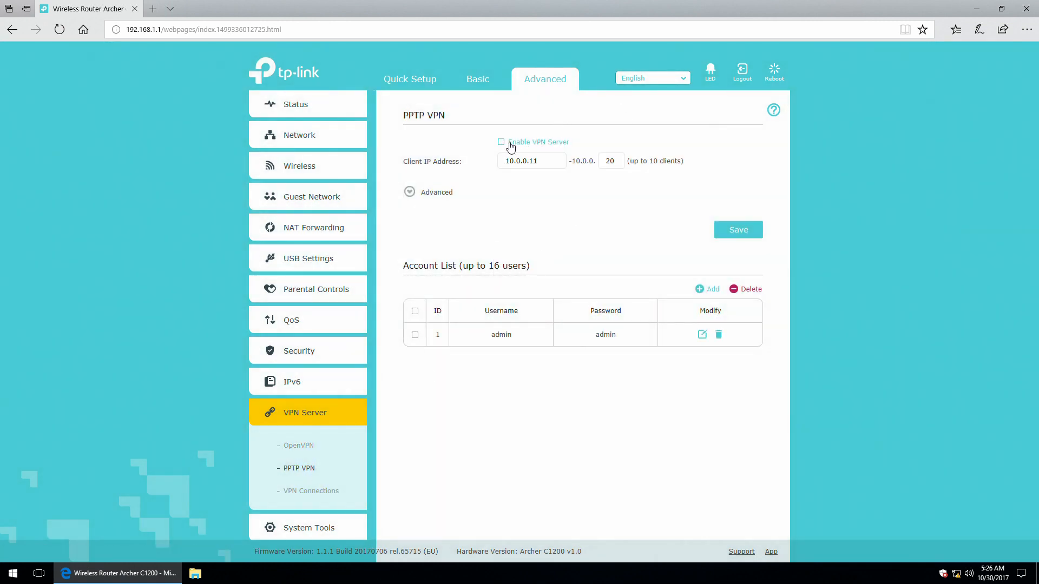
left_click(411, 192)
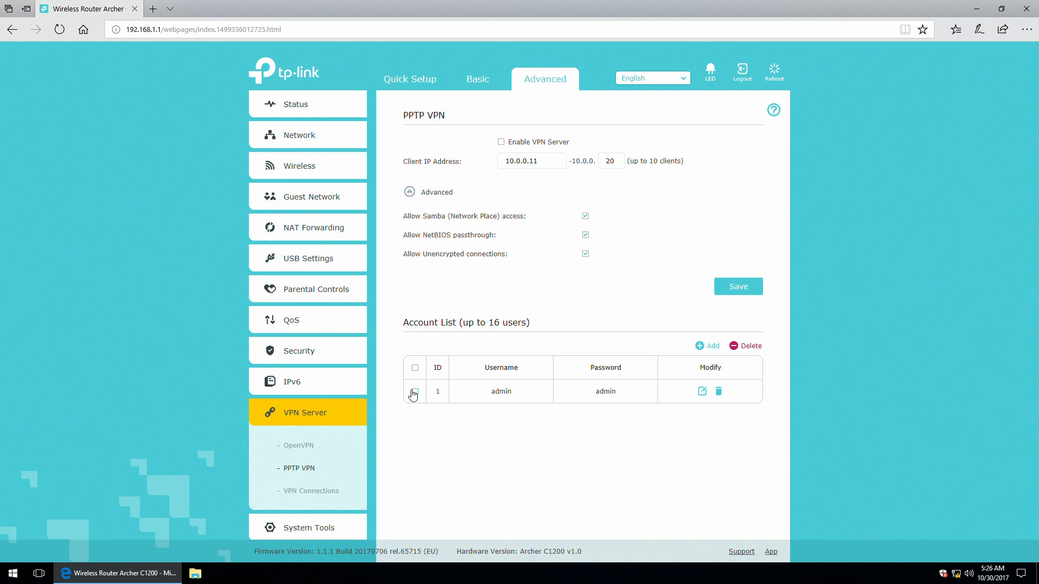
left_click(300, 493)
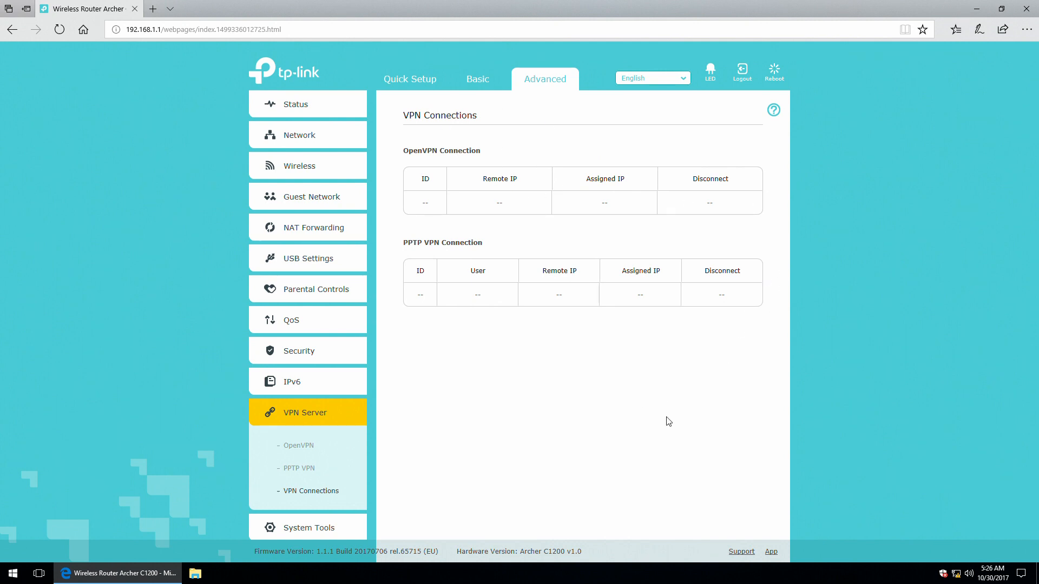
scroll(341, 476, "down", 2)
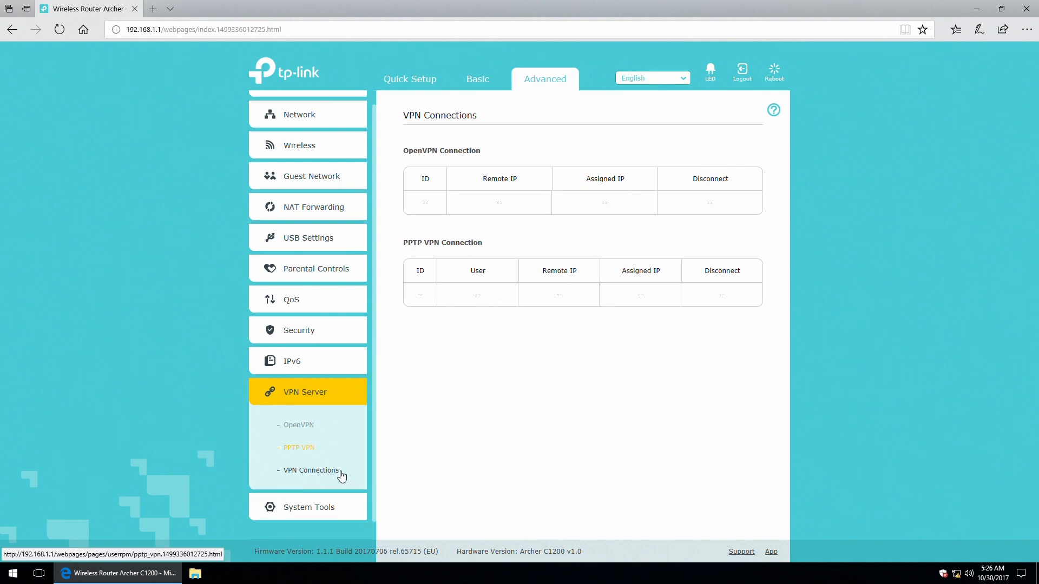
left_click(304, 503)
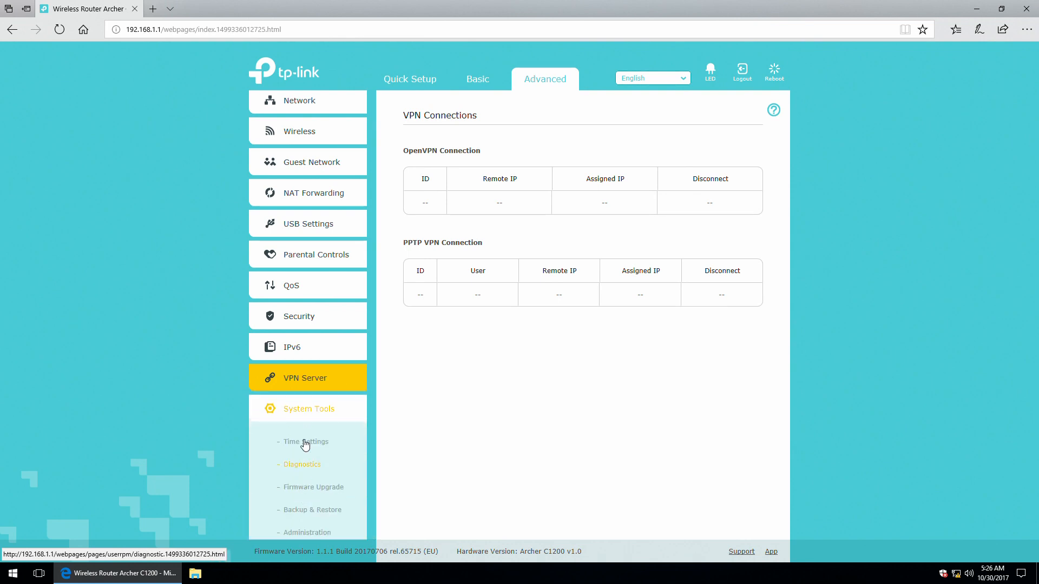
scroll(301, 409, "down", 1)
View Time Settings, then check the Diagnostics advanced Ping count and packet size fields.
left_click(306, 407)
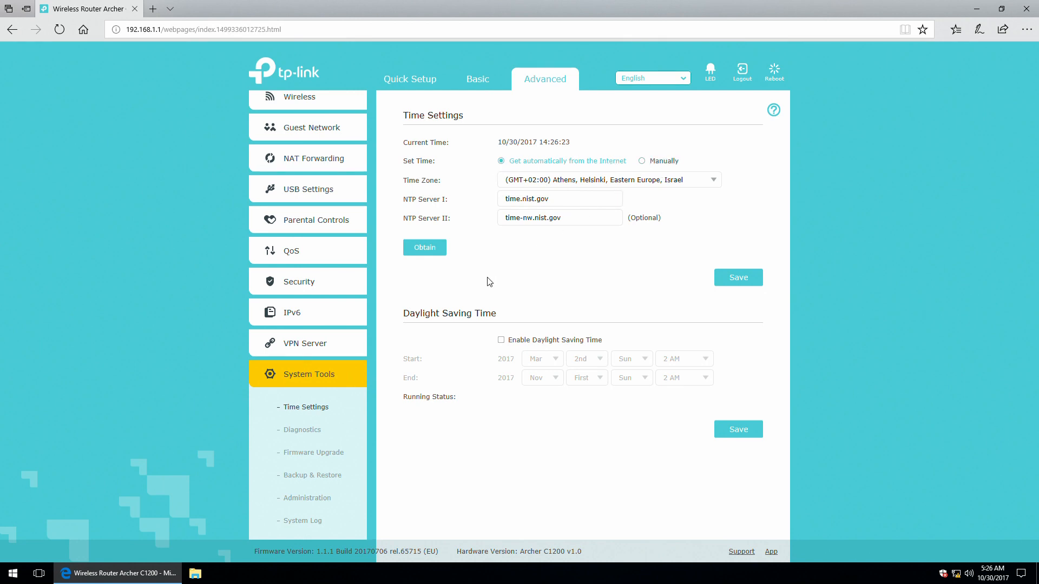
left_click(304, 431)
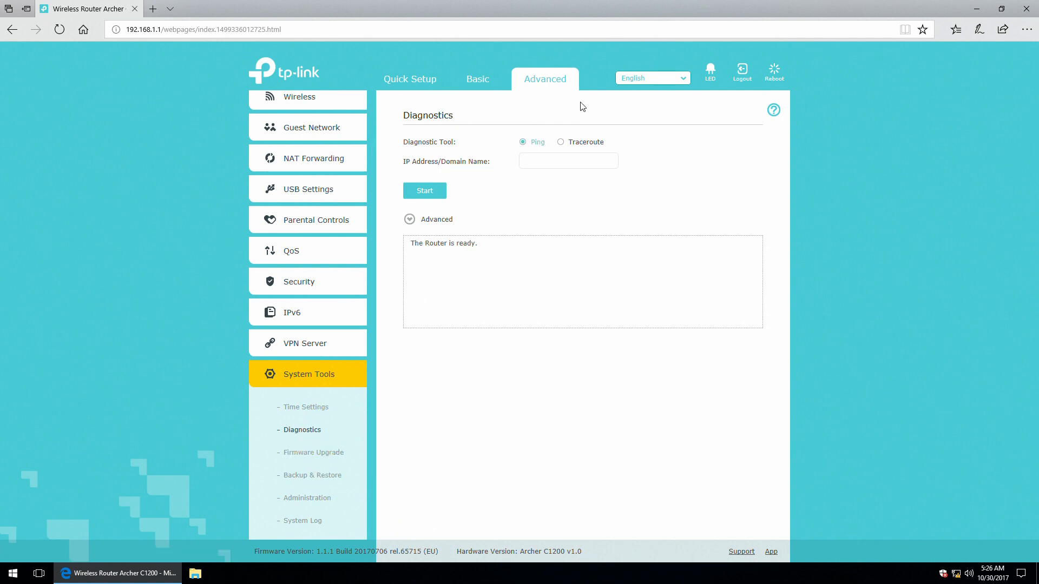
left_click(576, 143)
left_click(533, 145)
left_click(409, 219)
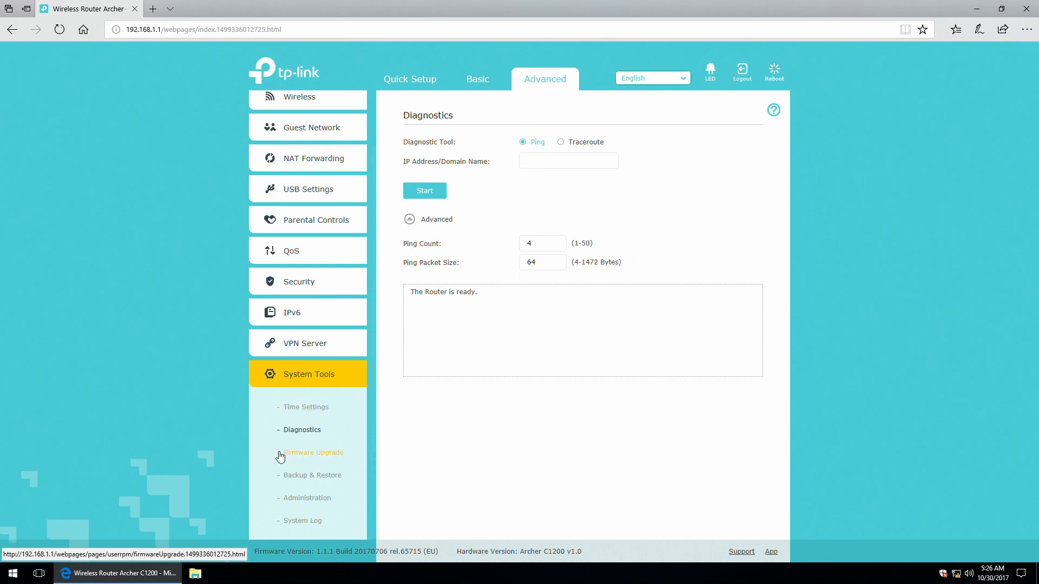
left_click(530, 239)
left_click(538, 258)
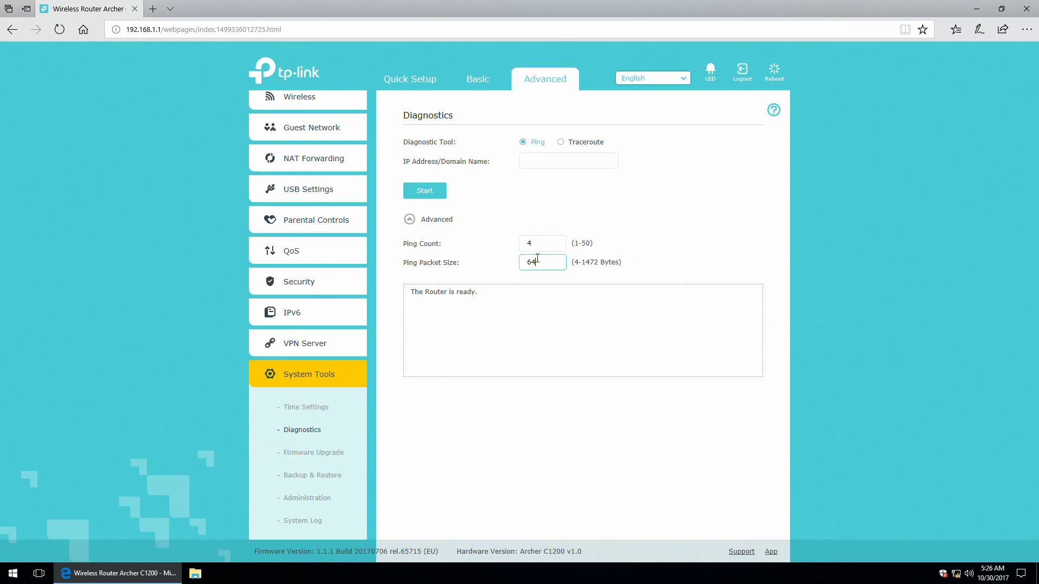
Check the Traceroute Max TTL of 20, then set the diagnostic tool back to Ping.
left_click(587, 144)
left_click(429, 223)
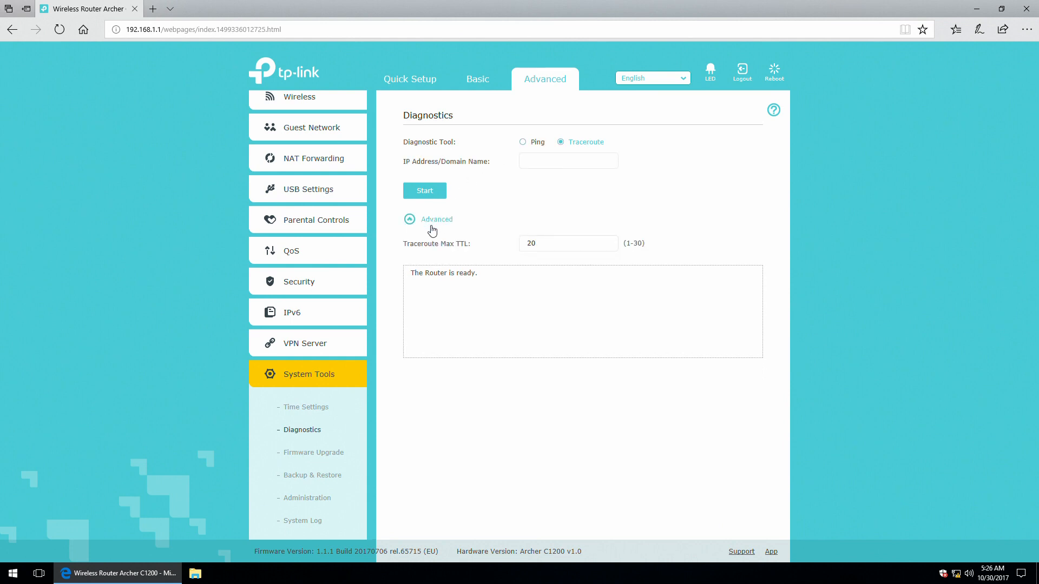
left_click(526, 142)
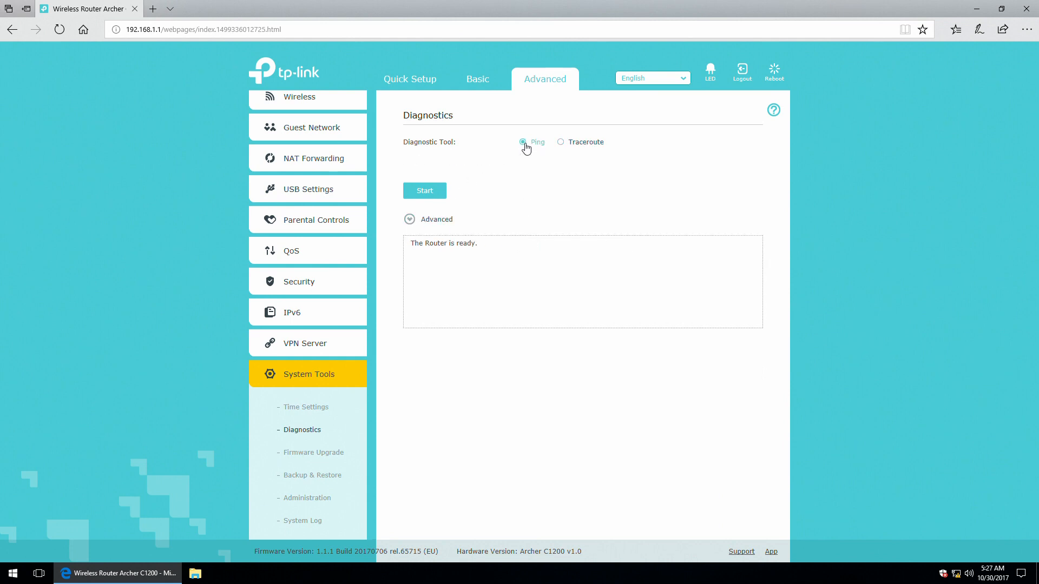
left_click(307, 453)
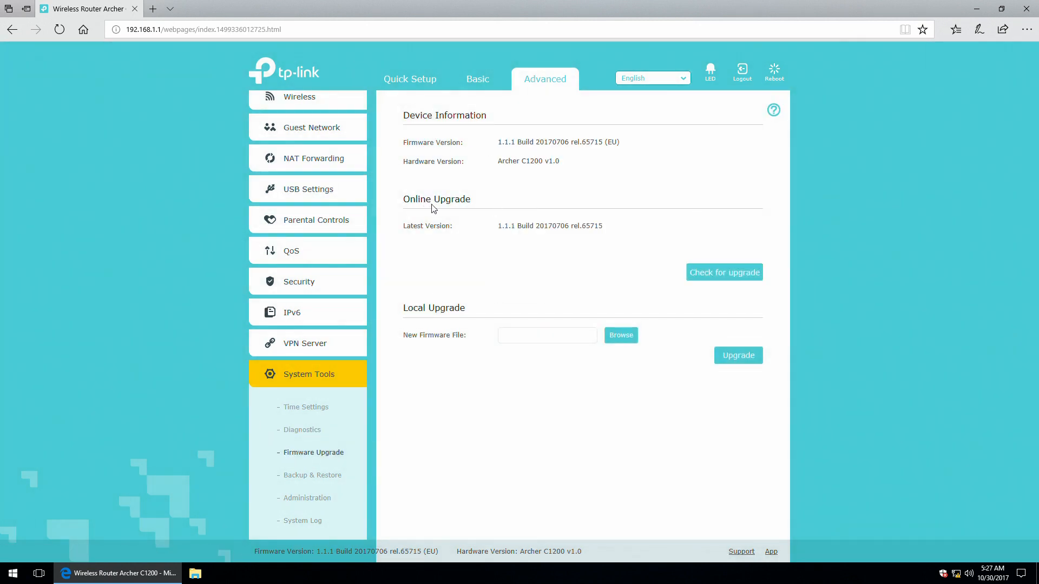
Check for firmware upgrades, confirming 1.1.1 Build 20170706 is latest, then open Backup & Restore.
left_click(717, 278)
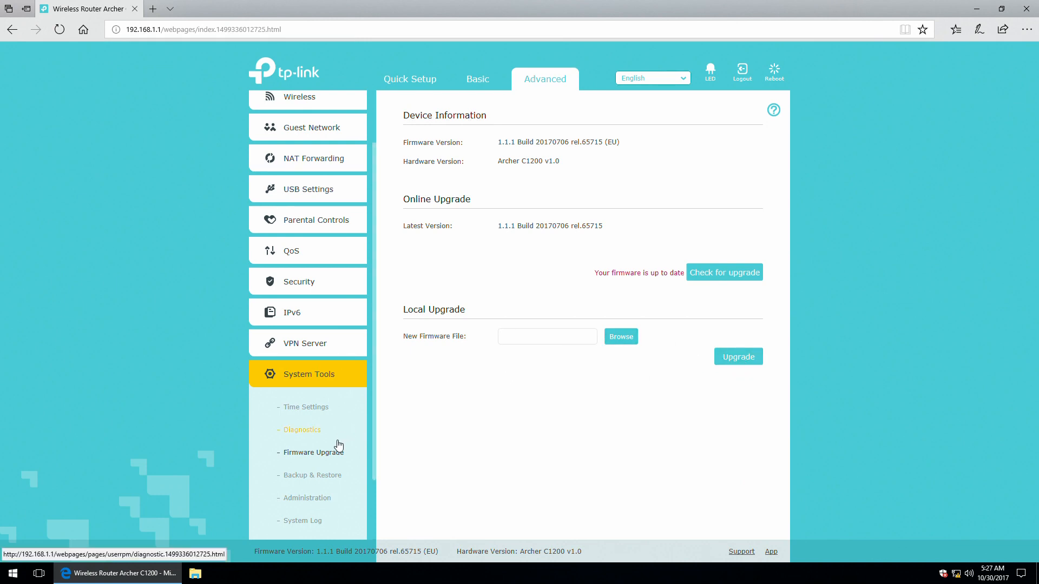
left_click(314, 470)
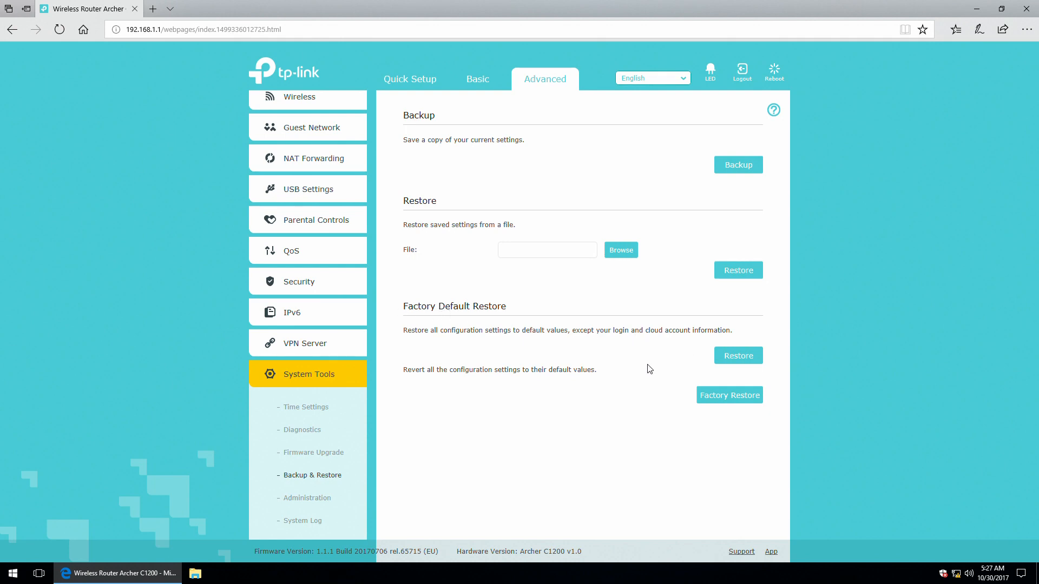
Open Administration and toggle Password Recovery on and back off, leaving it disabled.
left_click(313, 499)
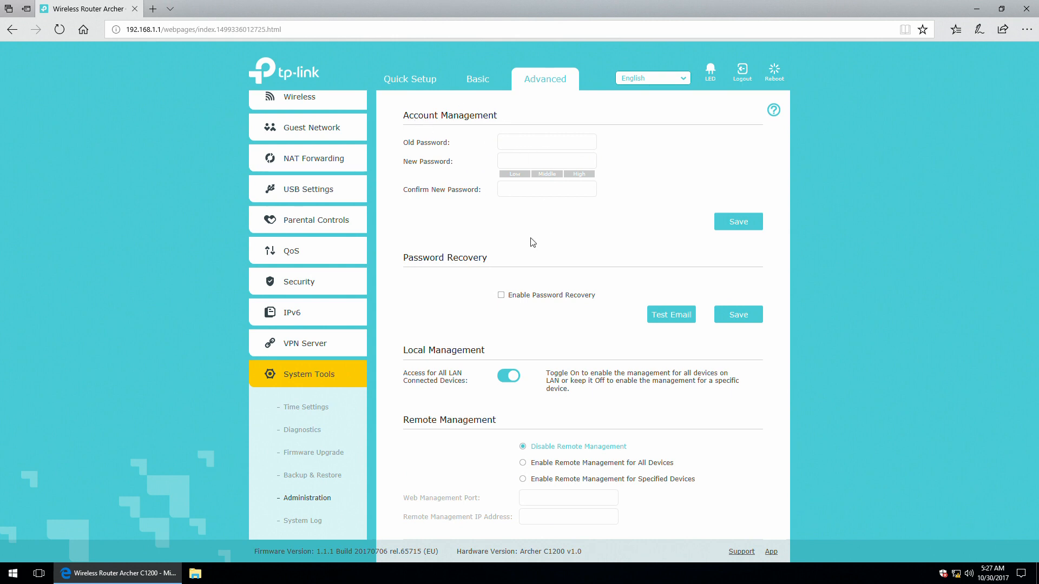
left_click(506, 301)
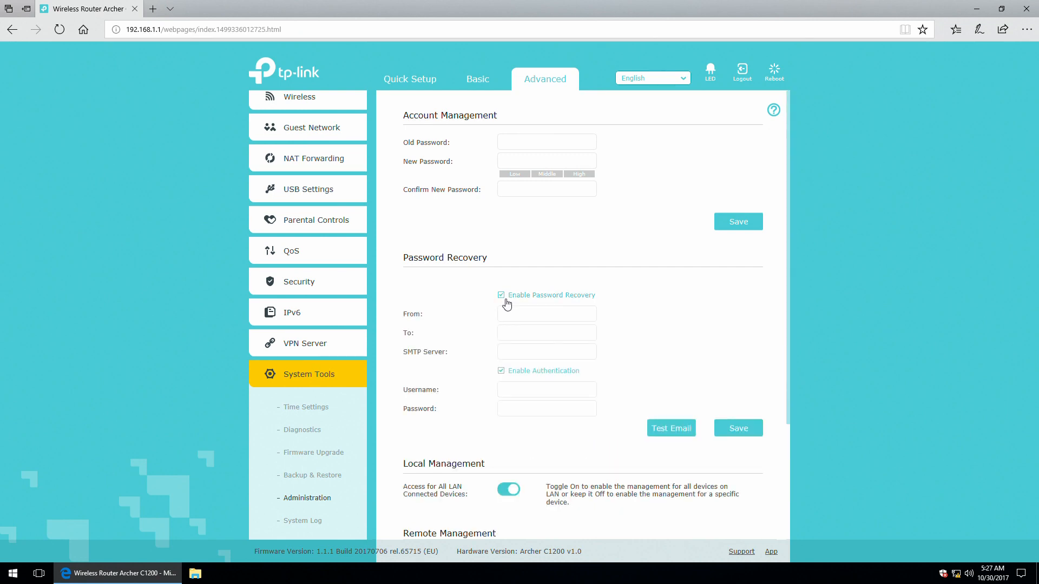
left_click(515, 316)
left_click(514, 331)
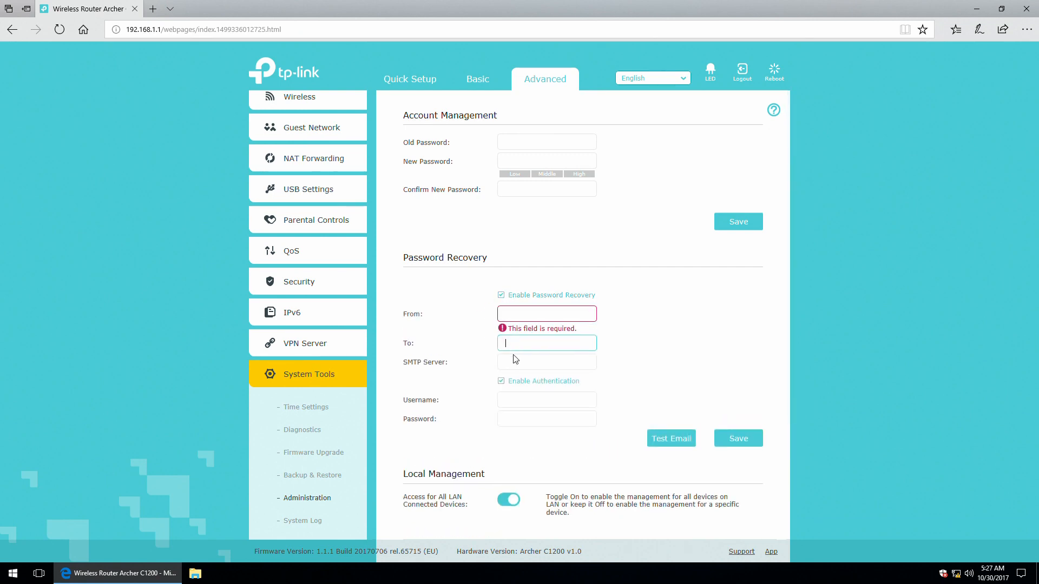
left_click(515, 358)
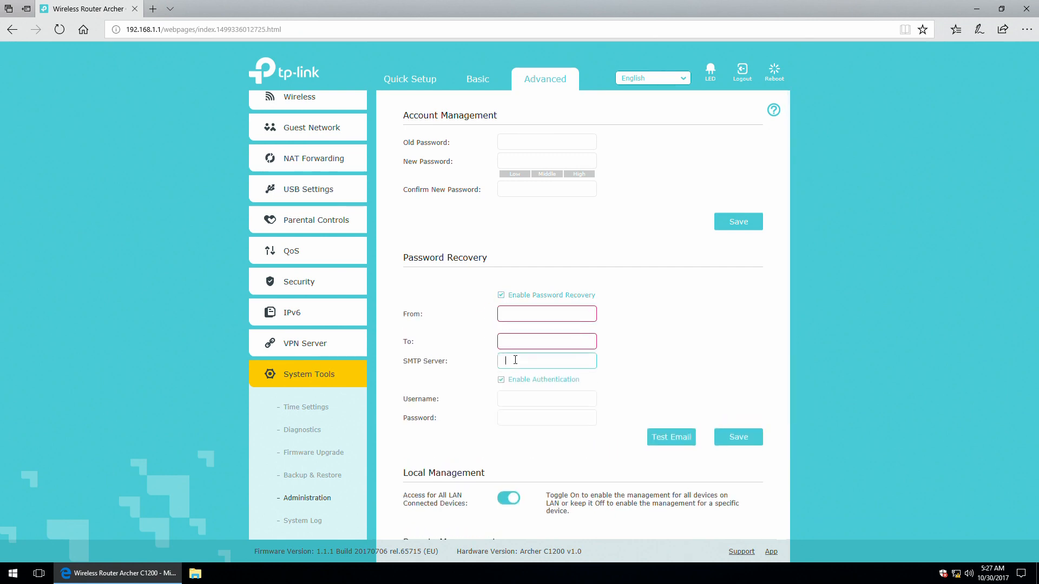
left_click(499, 297)
scroll(487, 306, "down", 1)
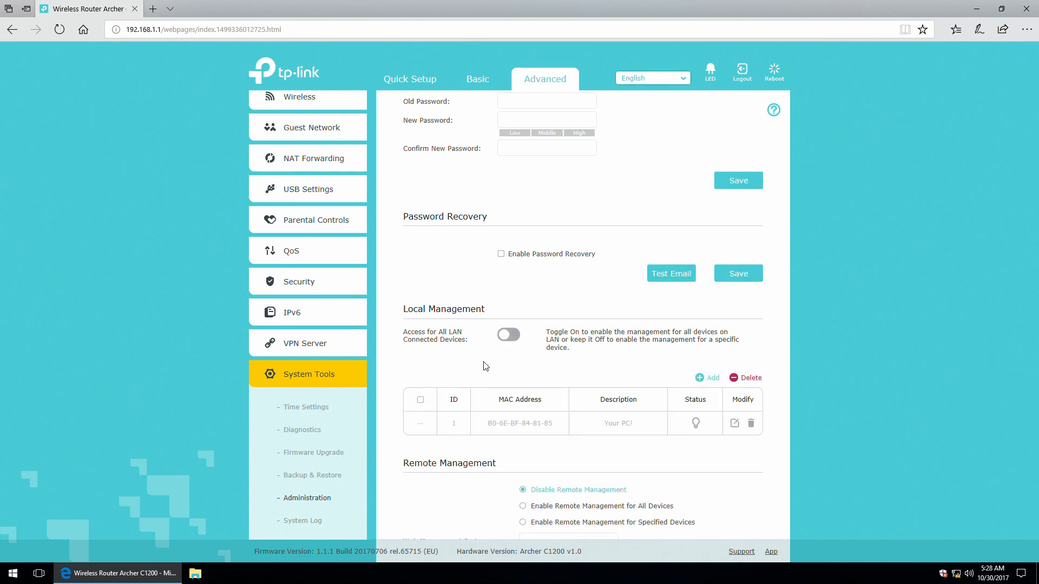
Cancel adding a Local Management device and restore management access for all LAN devices.
left_click(420, 400)
left_click(699, 378)
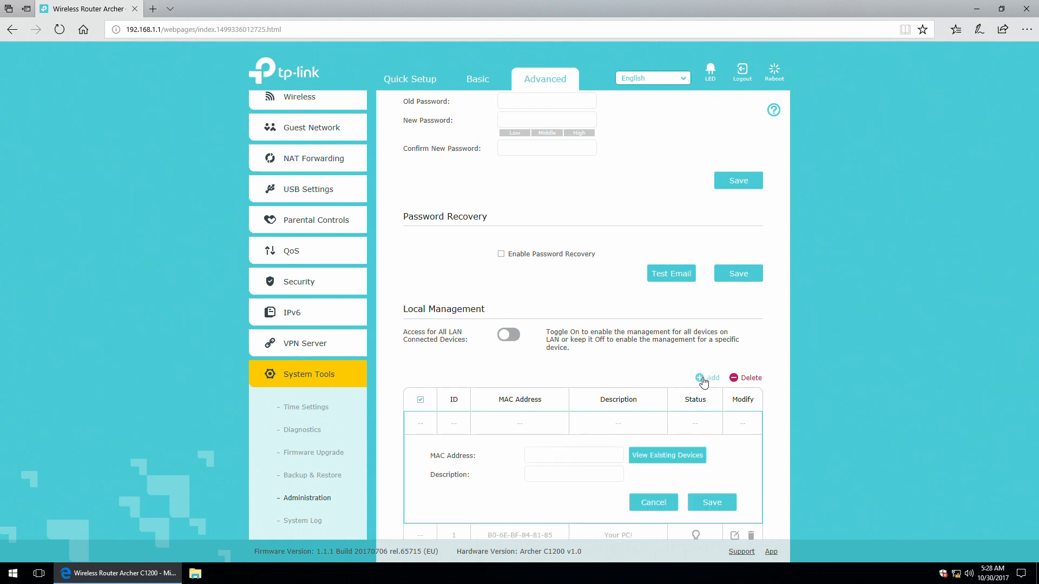
left_click(661, 502)
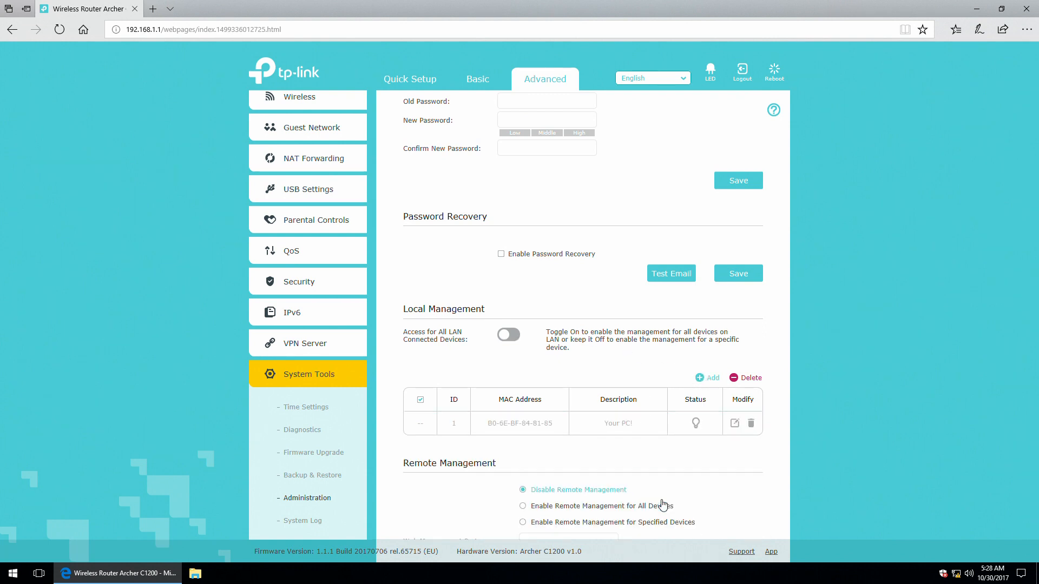
left_click(507, 335)
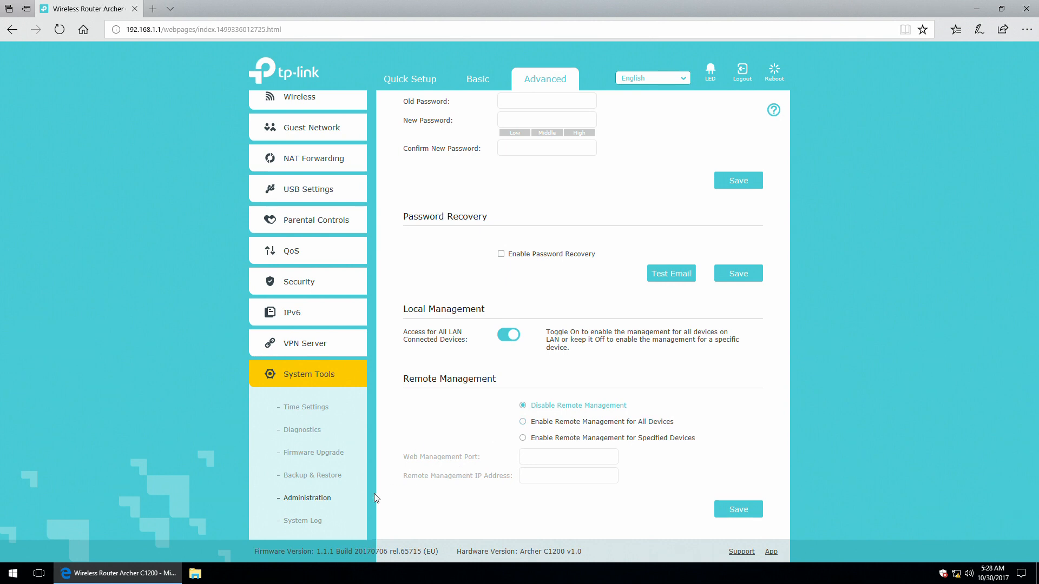
left_click(292, 522)
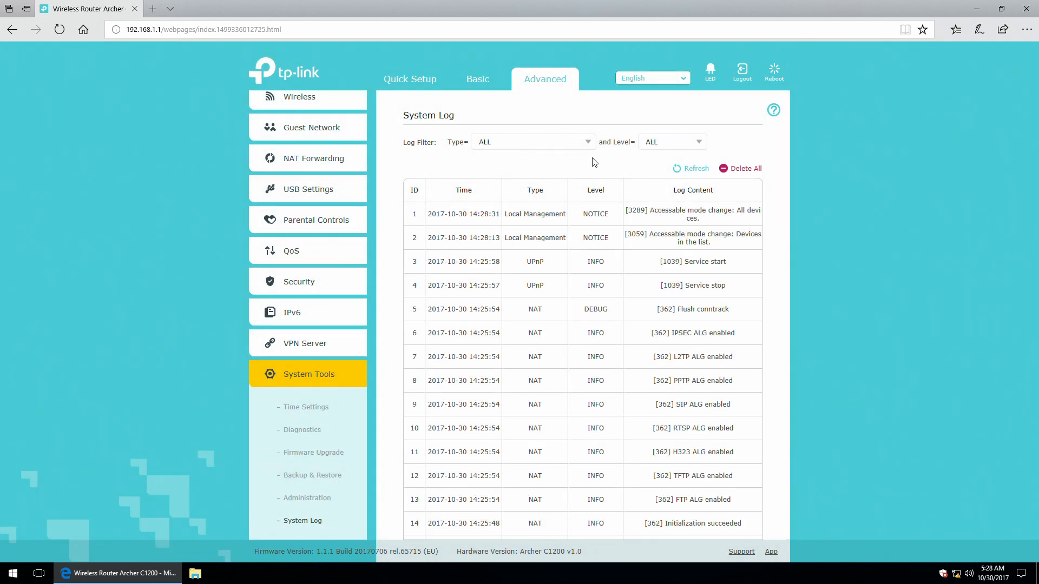
Scroll through the System Log entries and its Mail Settings, then collapse System Tools.
scroll(617, 208, "down", 4)
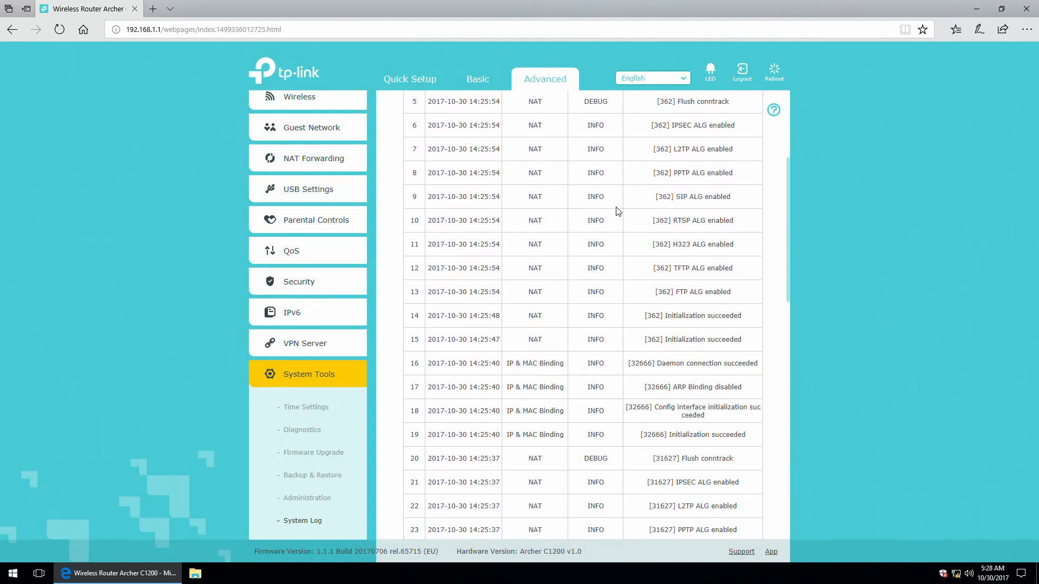
scroll(617, 211, "down", 7)
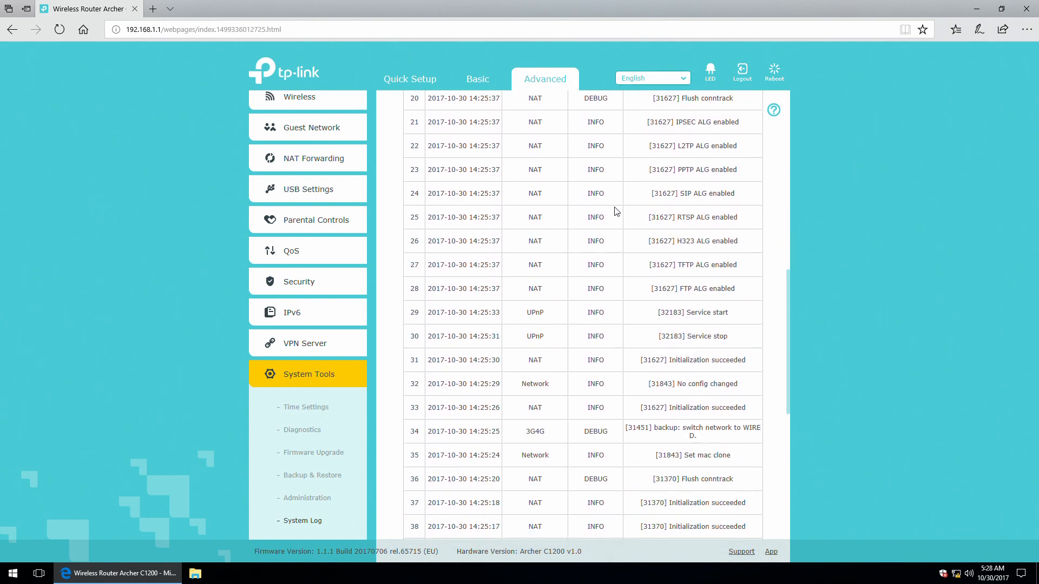
scroll(616, 211, "down", 7)
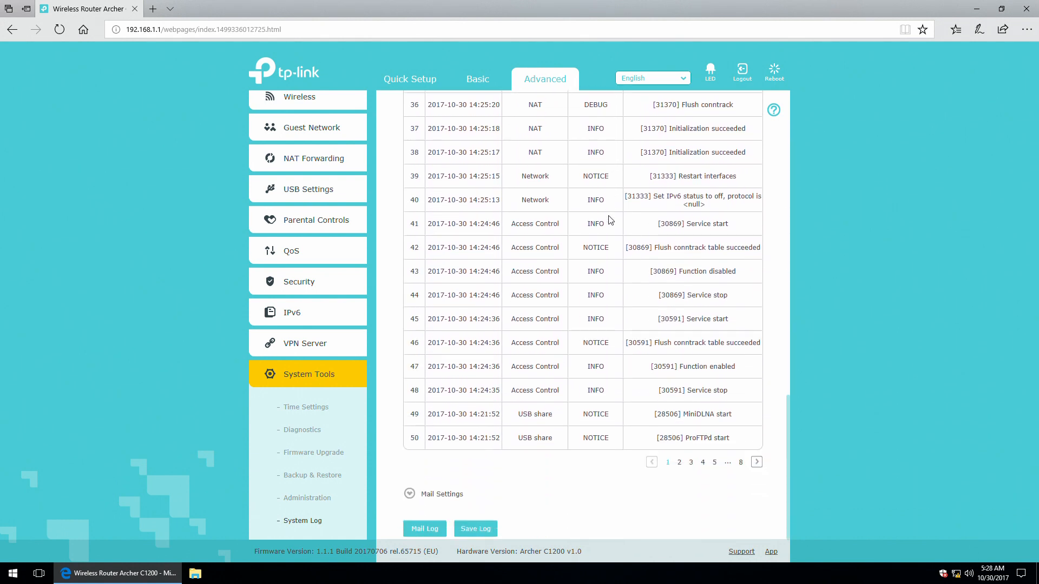
left_click(410, 493)
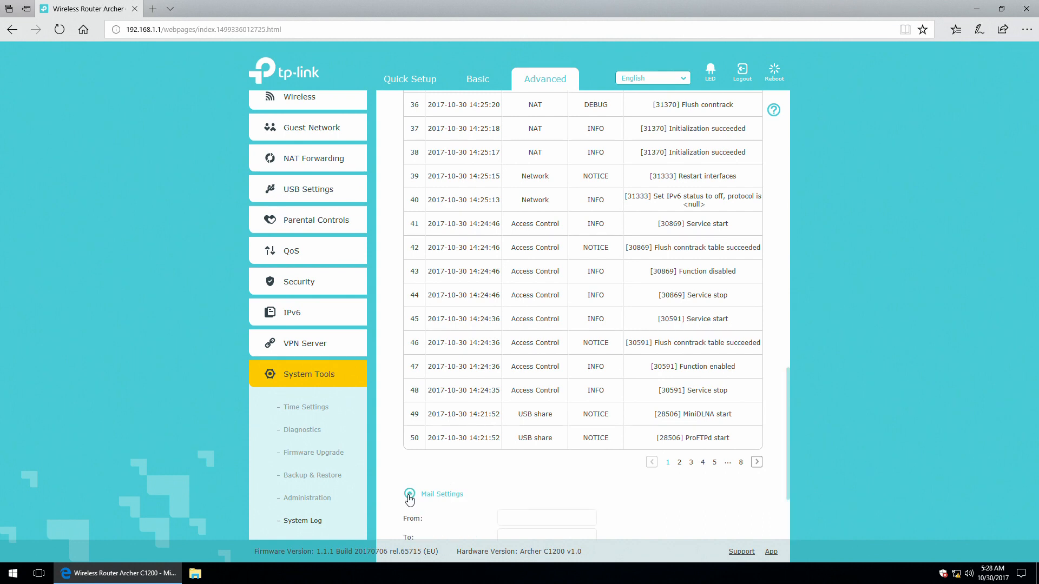
scroll(411, 494, "down", 3)
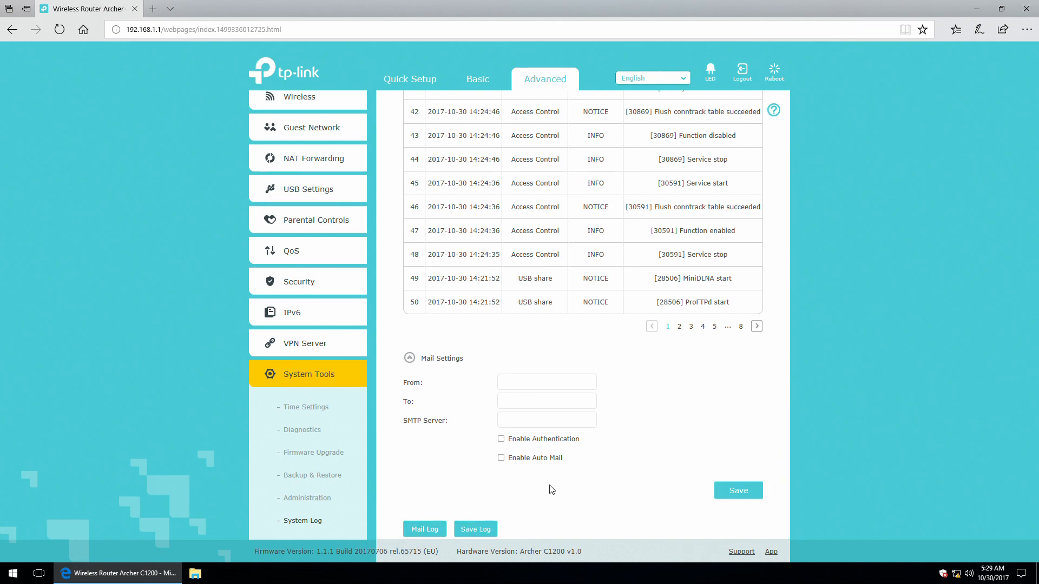
scroll(609, 492, "up", 10)
scroll(609, 494, "up", 8)
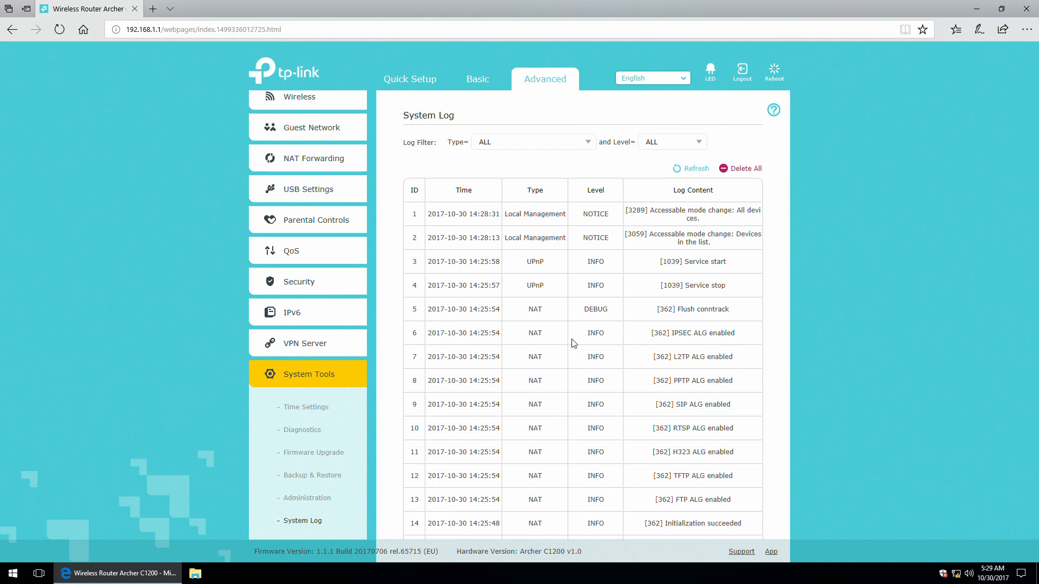
left_click(278, 376)
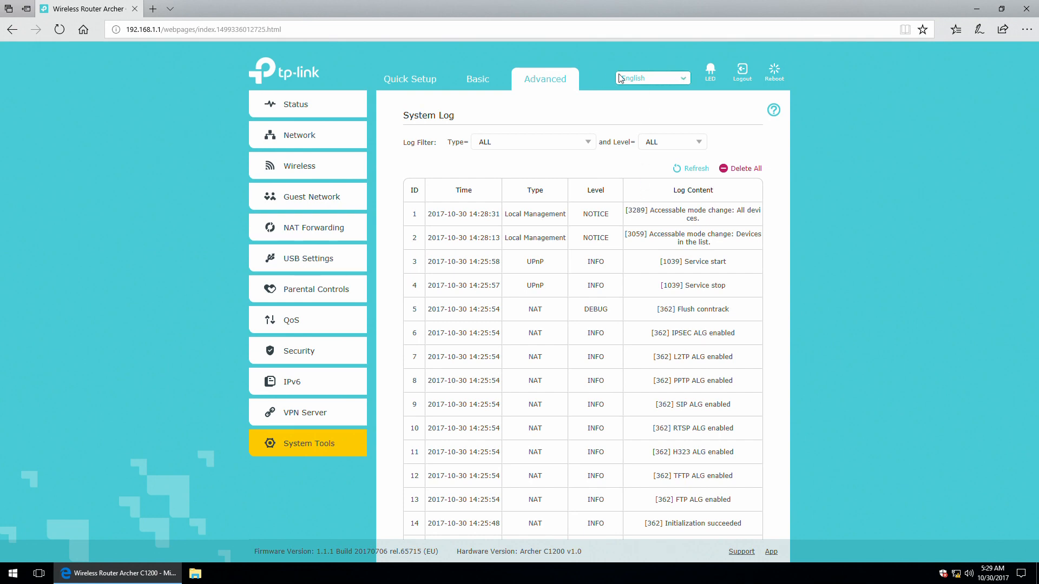
left_click(687, 83)
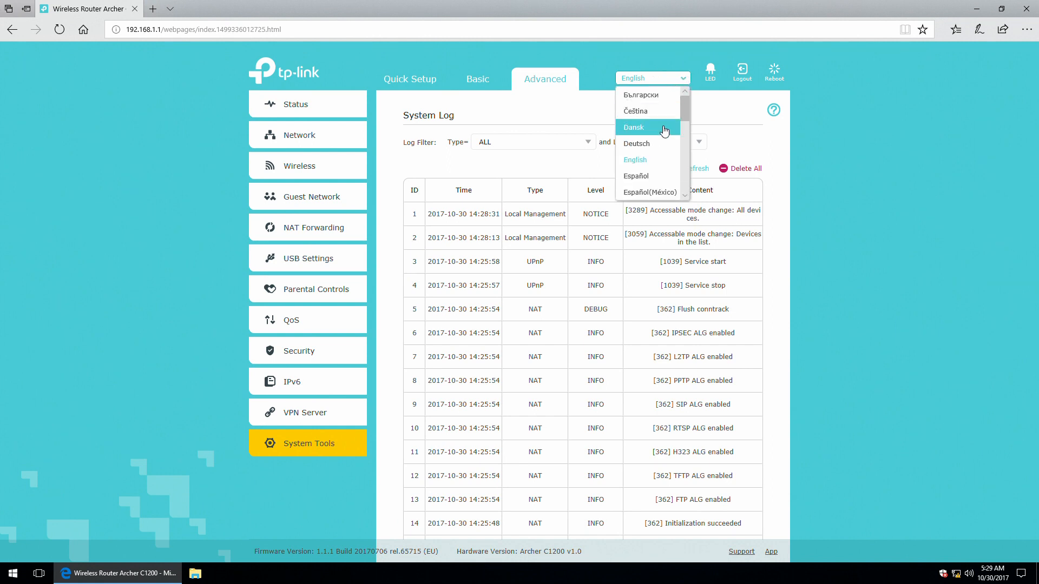
left_click_drag(686, 106, 687, 81)
left_click(686, 80)
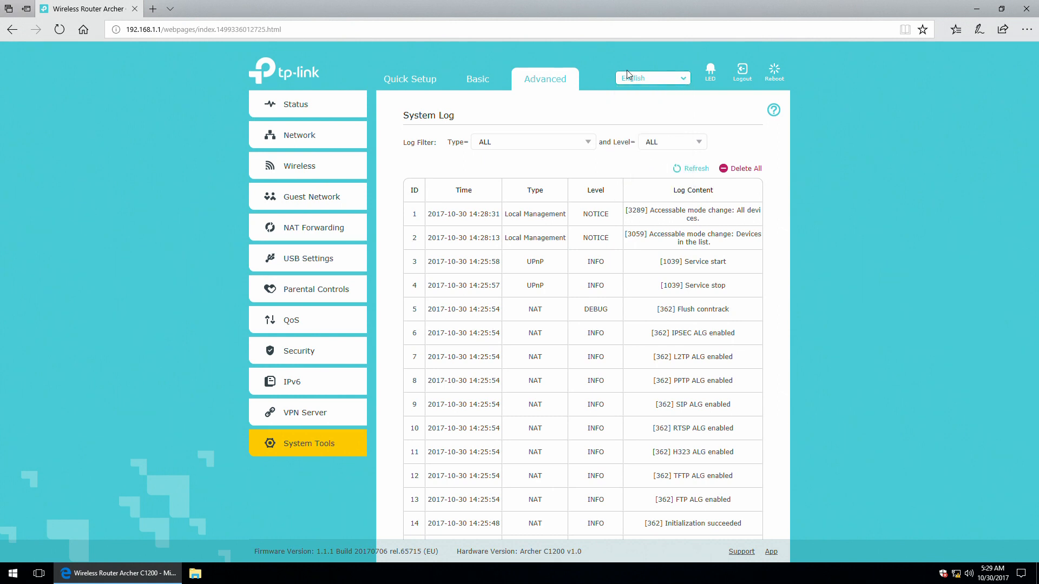